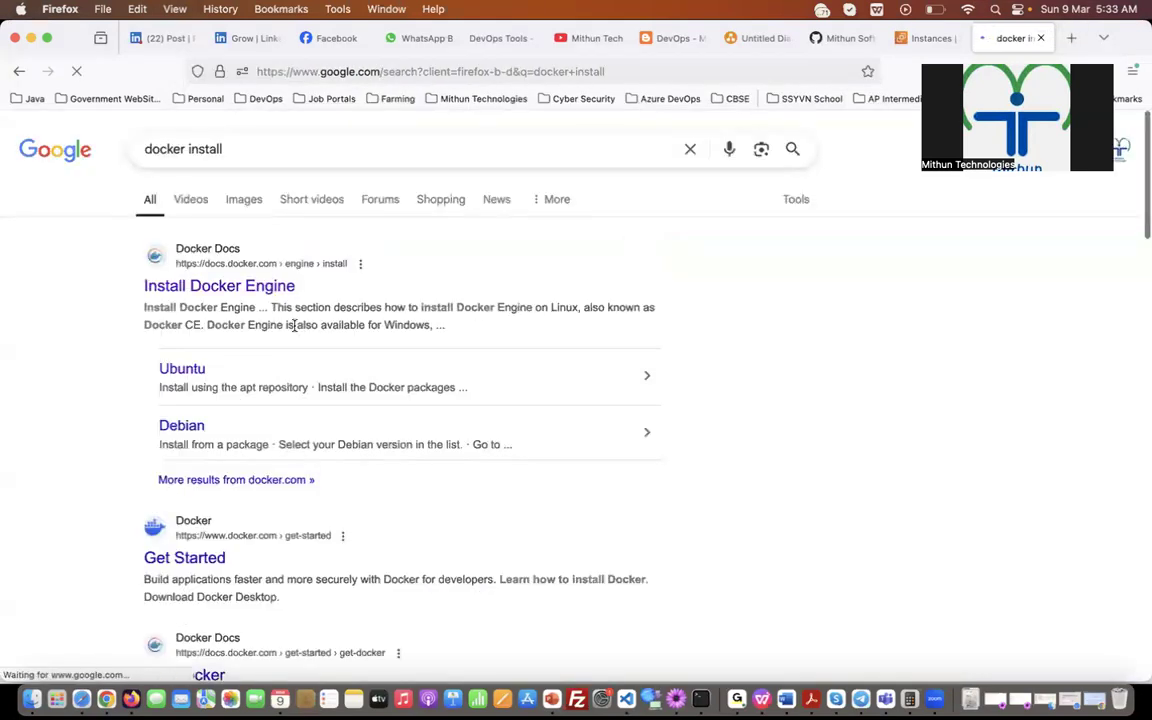
Step: Open the Install Docker Engine page from the search results and examine its introduction and supported platforms table
{"action": "left_click", "coordinate": [250, 287]}
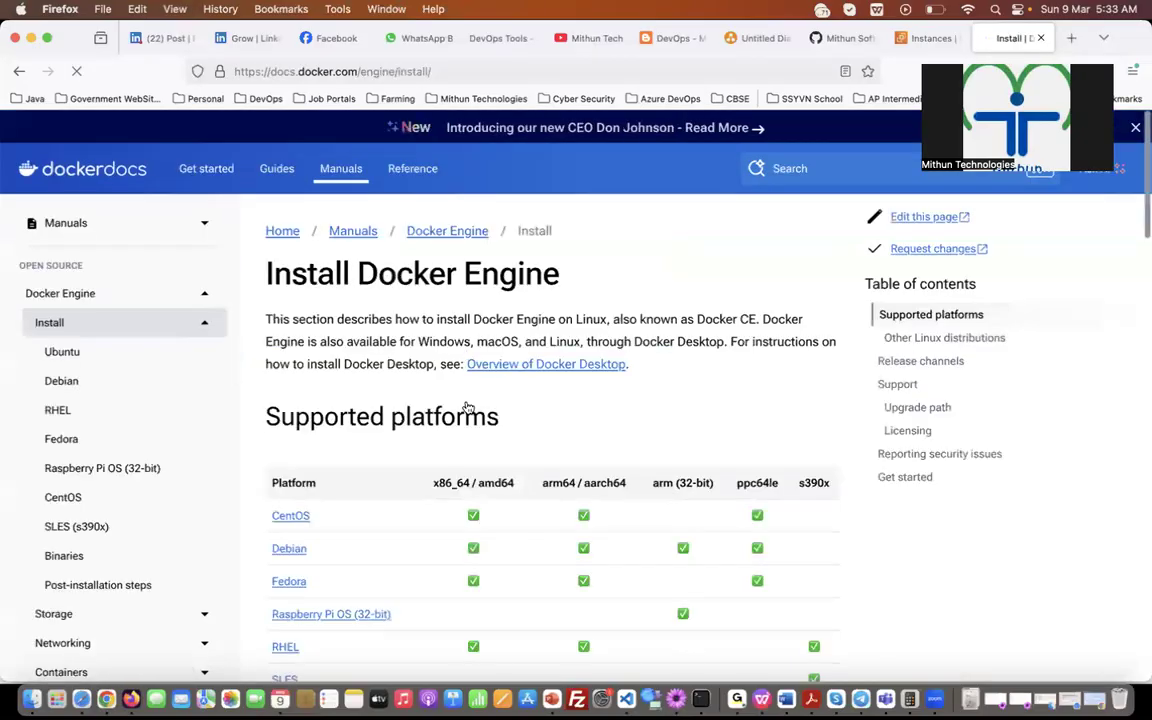
{"action": "scroll", "coordinate": [466, 408], "scroll_direction": "down", "scroll_amount": 1}
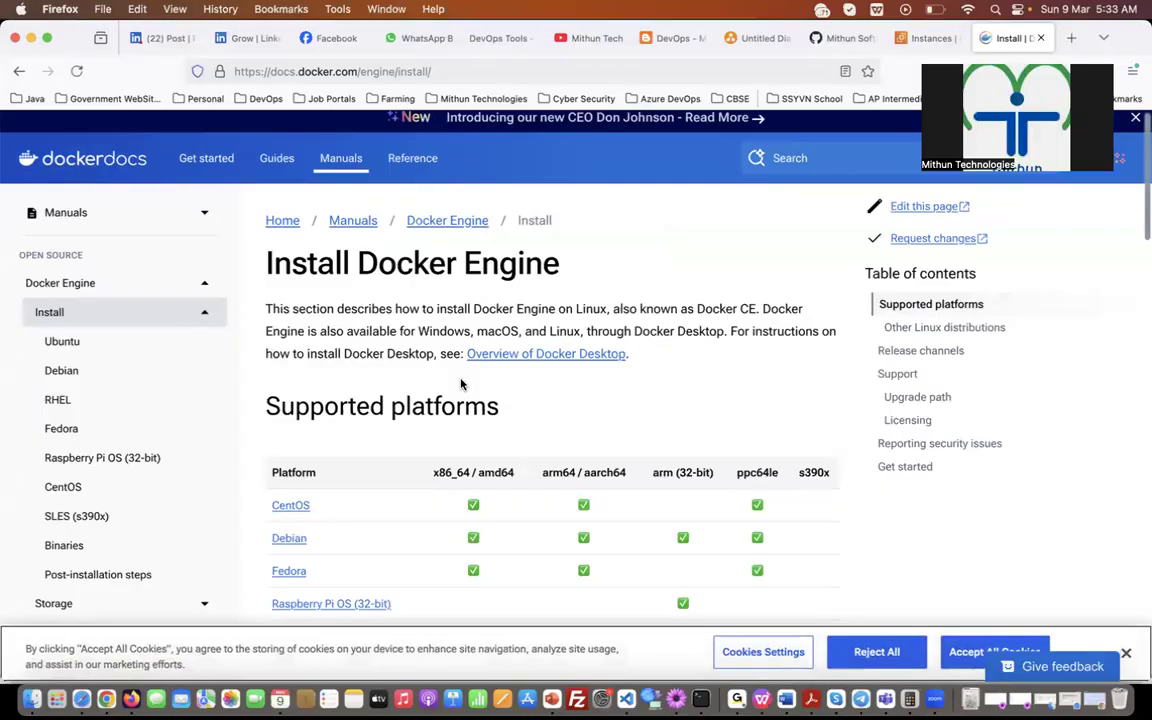
{"action": "scroll", "coordinate": [444, 336], "scroll_direction": "down", "scroll_amount": 1}
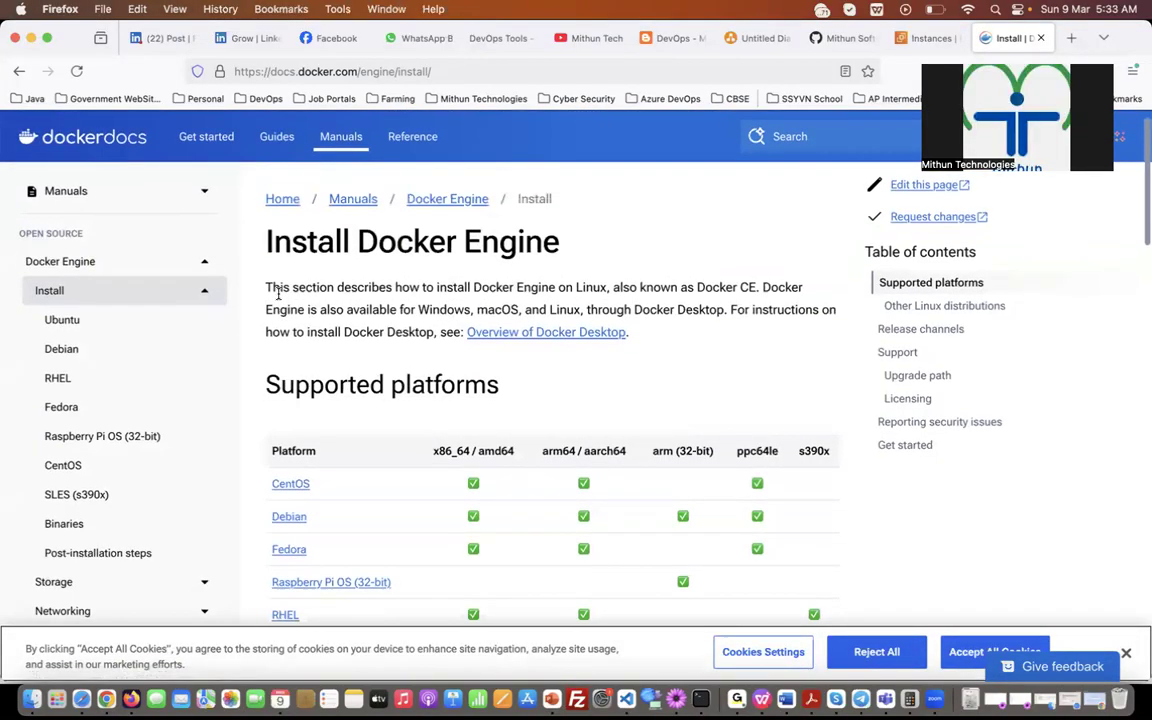
{"action": "left_click_drag", "start_coordinate": [763, 289], "coordinate": [571, 309]}
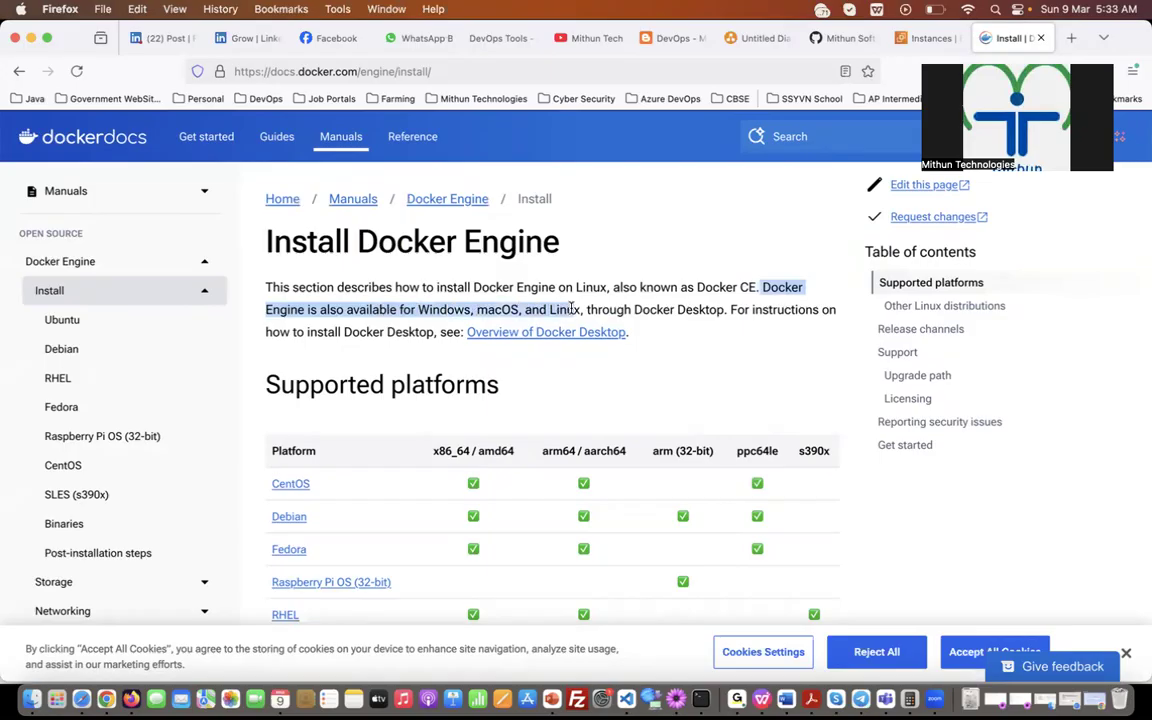
{"action": "left_click_drag", "start_coordinate": [280, 287], "coordinate": [753, 286]}
{"action": "scroll", "coordinate": [753, 288], "scroll_direction": "down", "scroll_amount": 3}
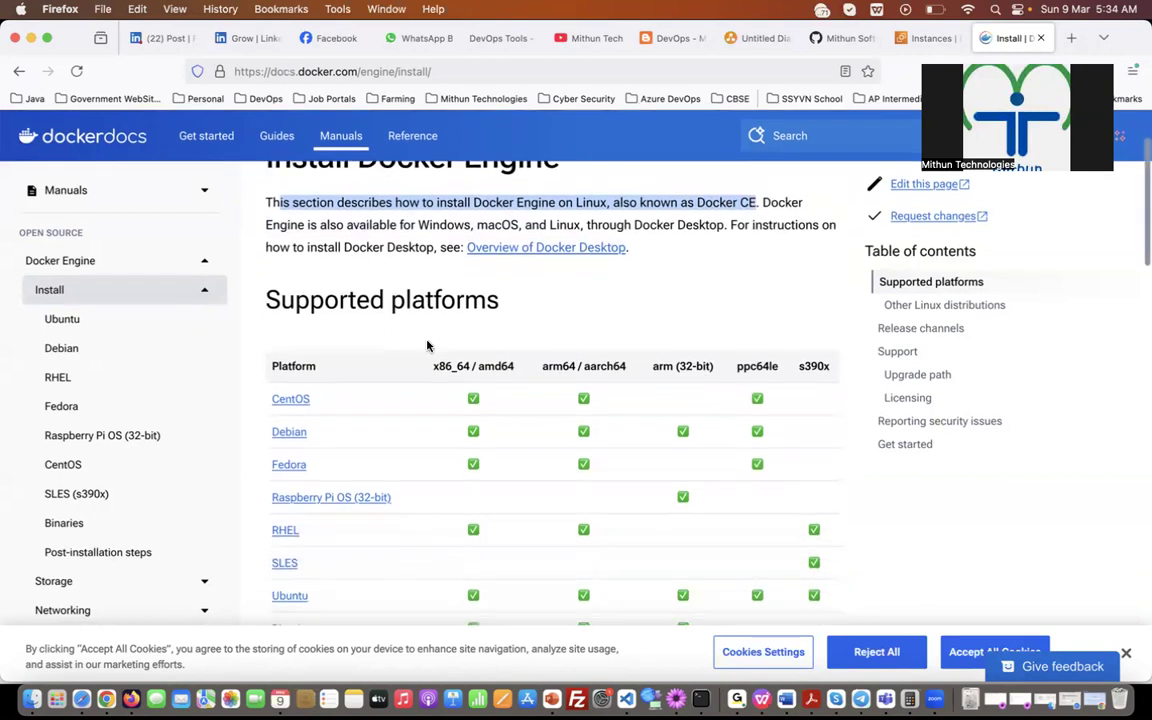
{"action": "scroll", "coordinate": [330, 290], "scroll_direction": "down", "scroll_amount": 2}
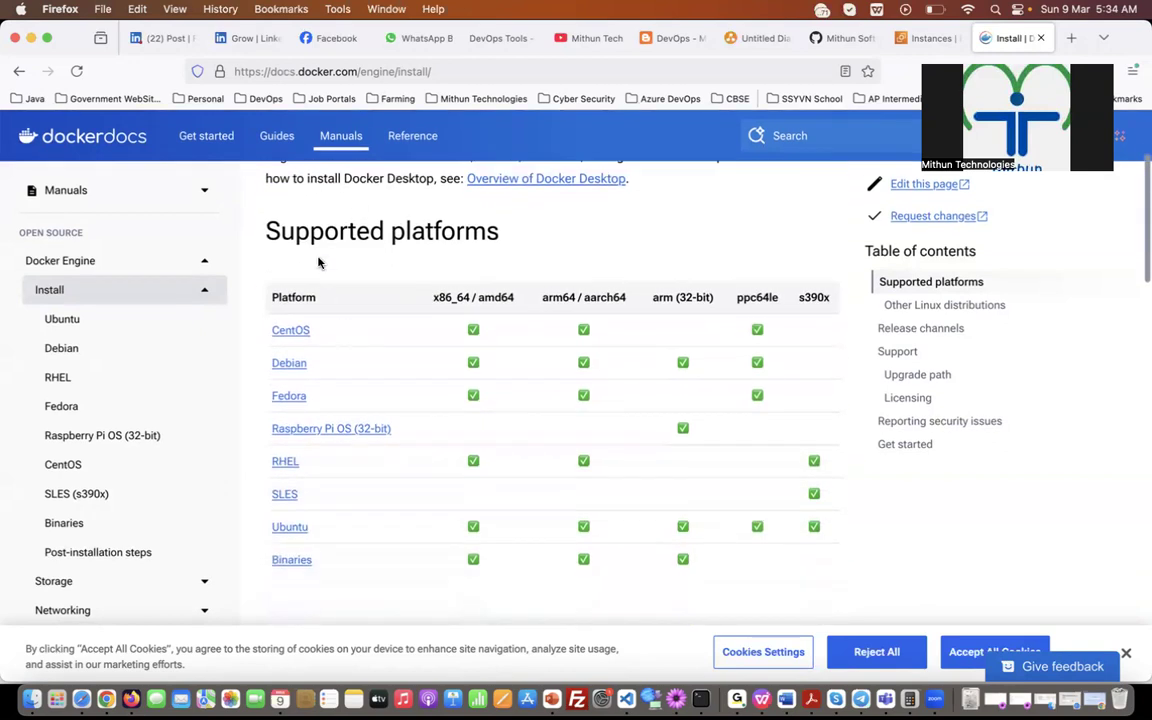
{"action": "scroll", "coordinate": [312, 256], "scroll_direction": "down", "scroll_amount": 1}
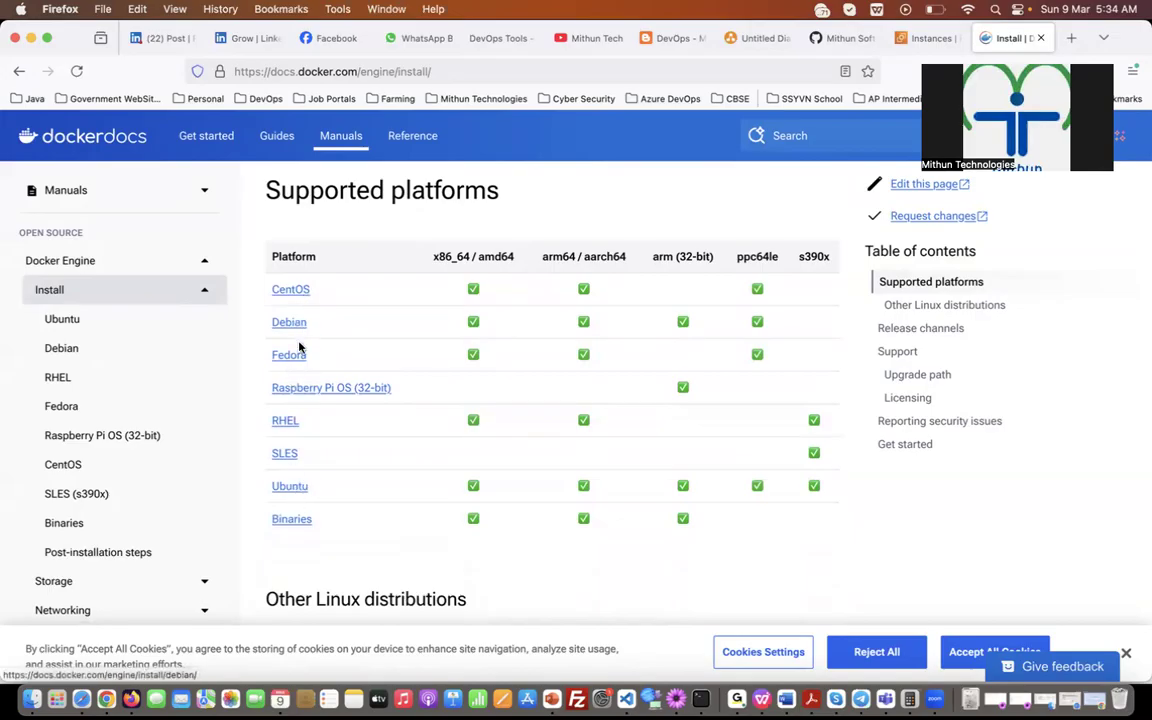
Step: Open the Ubuntu installation guide from the supported platforms table and read its OS requirements
{"action": "left_click", "coordinate": [294, 487]}
{"action": "scroll", "coordinate": [371, 444], "scroll_direction": "down", "scroll_amount": 6}
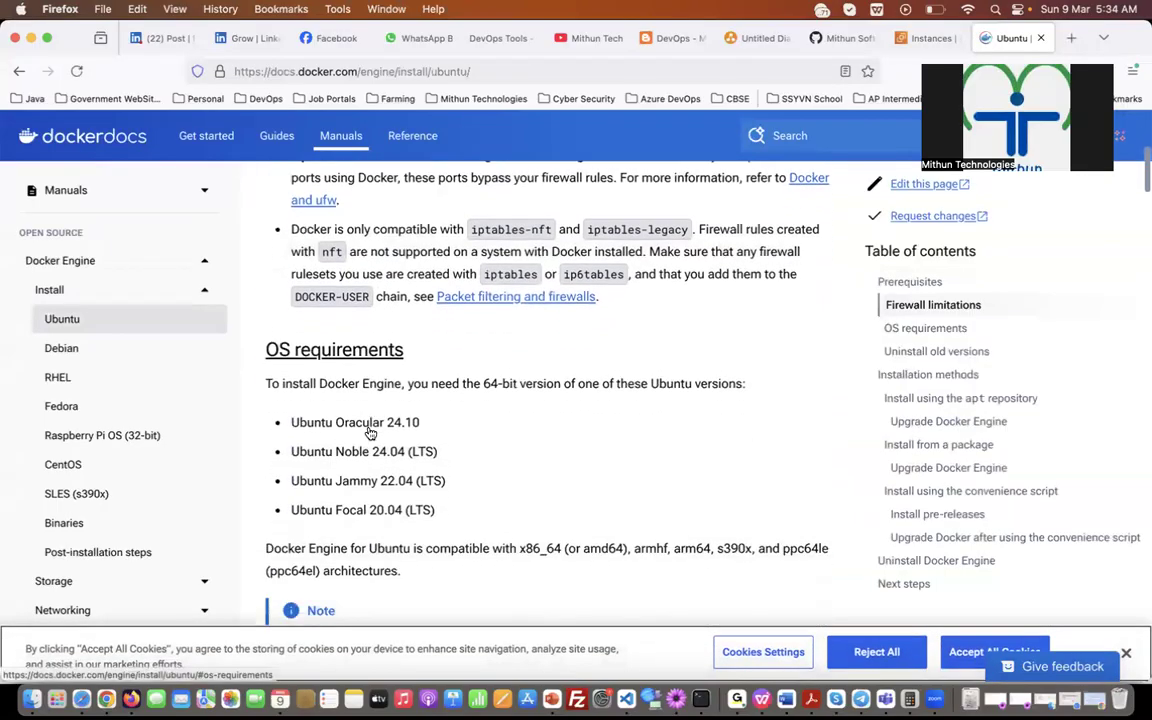
{"action": "scroll", "coordinate": [370, 432], "scroll_direction": "down", "scroll_amount": 1}
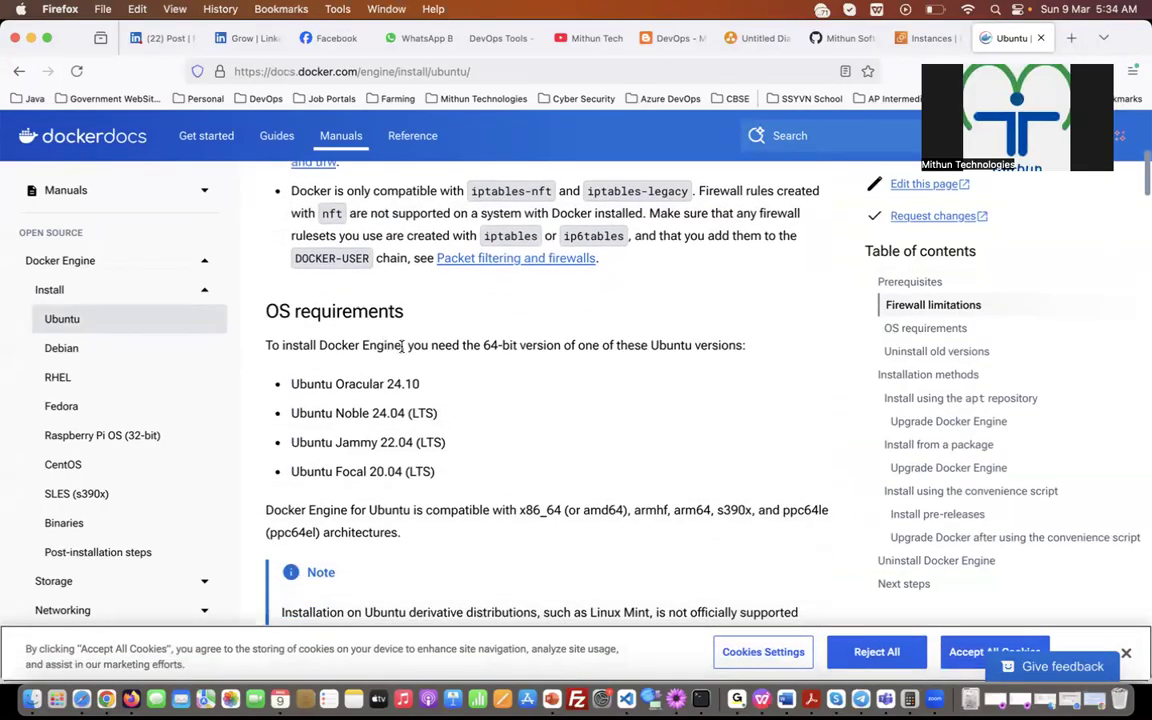
{"action": "left_click_drag", "start_coordinate": [406, 345], "coordinate": [696, 338]}
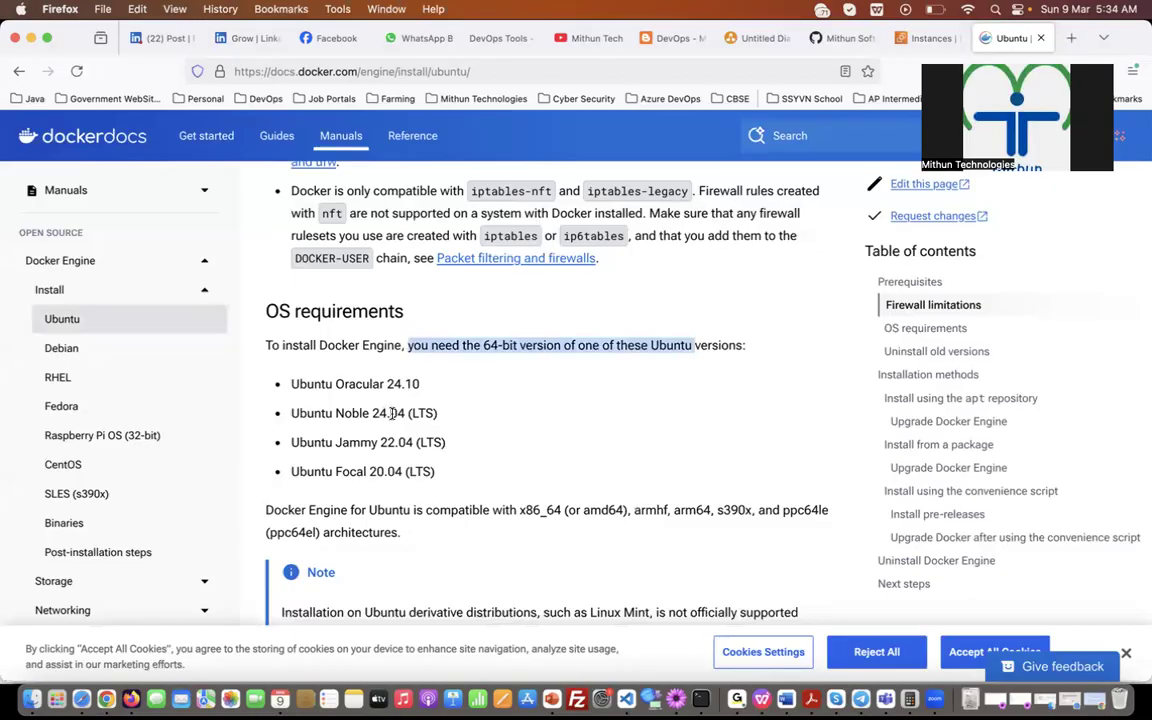
{"action": "left_click_drag", "start_coordinate": [411, 413], "coordinate": [427, 413]}
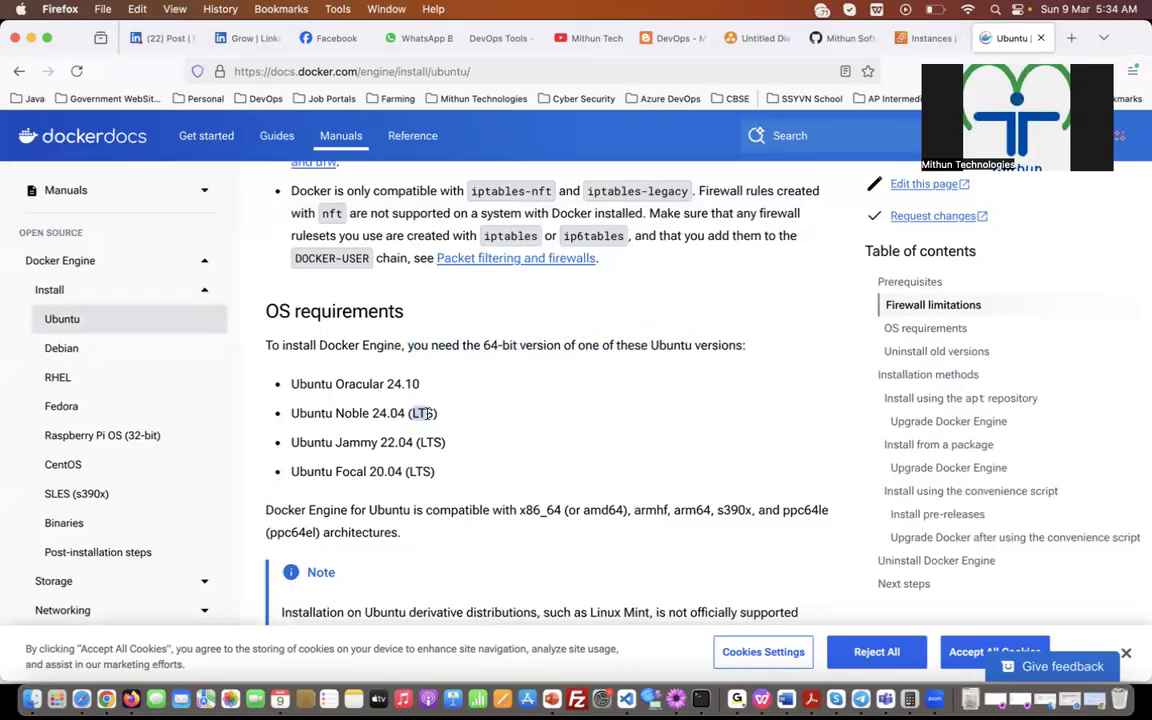
{"action": "scroll", "coordinate": [426, 459], "scroll_direction": "down", "scroll_amount": 3}
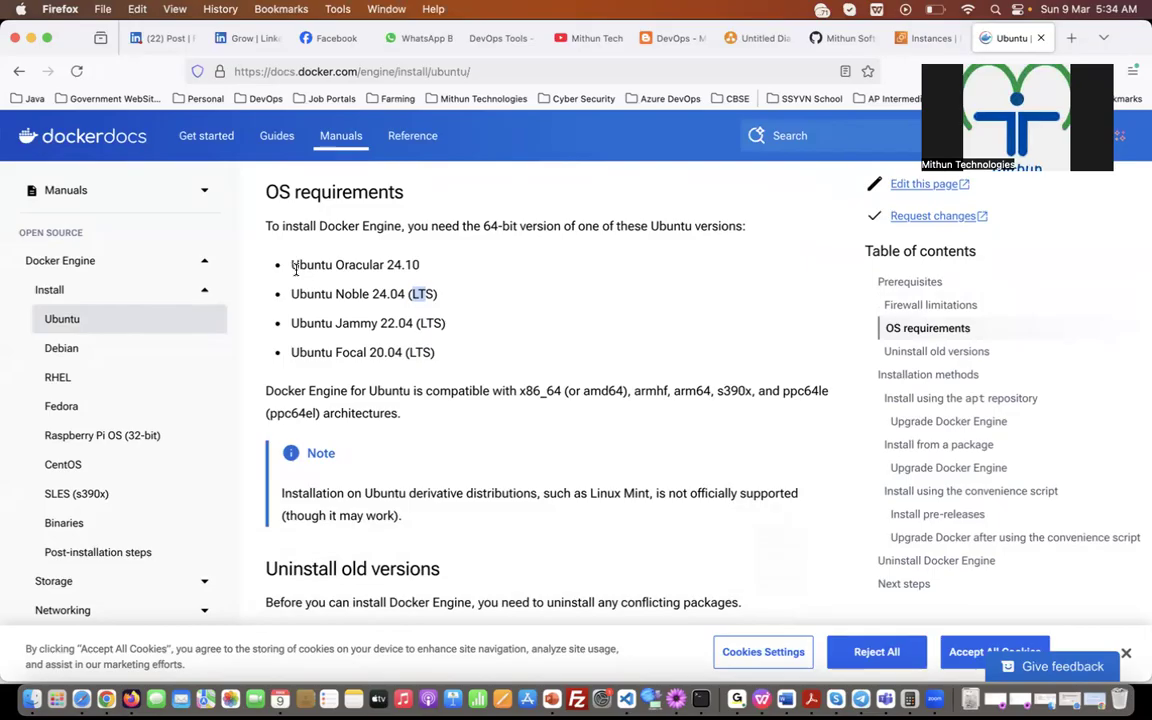
Step: Read the Ubuntu guide's sections on uninstalling old versions and on the available installation methods
{"action": "scroll", "coordinate": [373, 378], "scroll_direction": "down", "scroll_amount": 6}
{"action": "scroll", "coordinate": [371, 375], "scroll_direction": "down", "scroll_amount": 8}
{"action": "scroll", "coordinate": [371, 373], "scroll_direction": "down", "scroll_amount": 5}
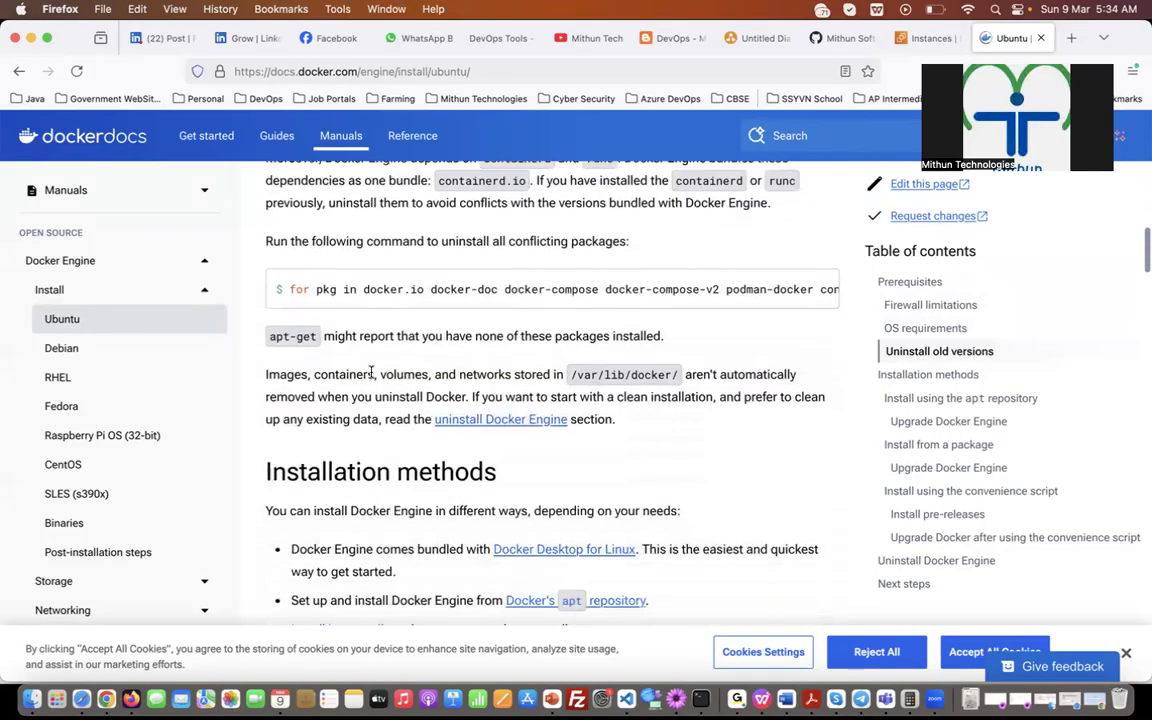
{"action": "scroll", "coordinate": [371, 372], "scroll_direction": "down", "scroll_amount": 3}
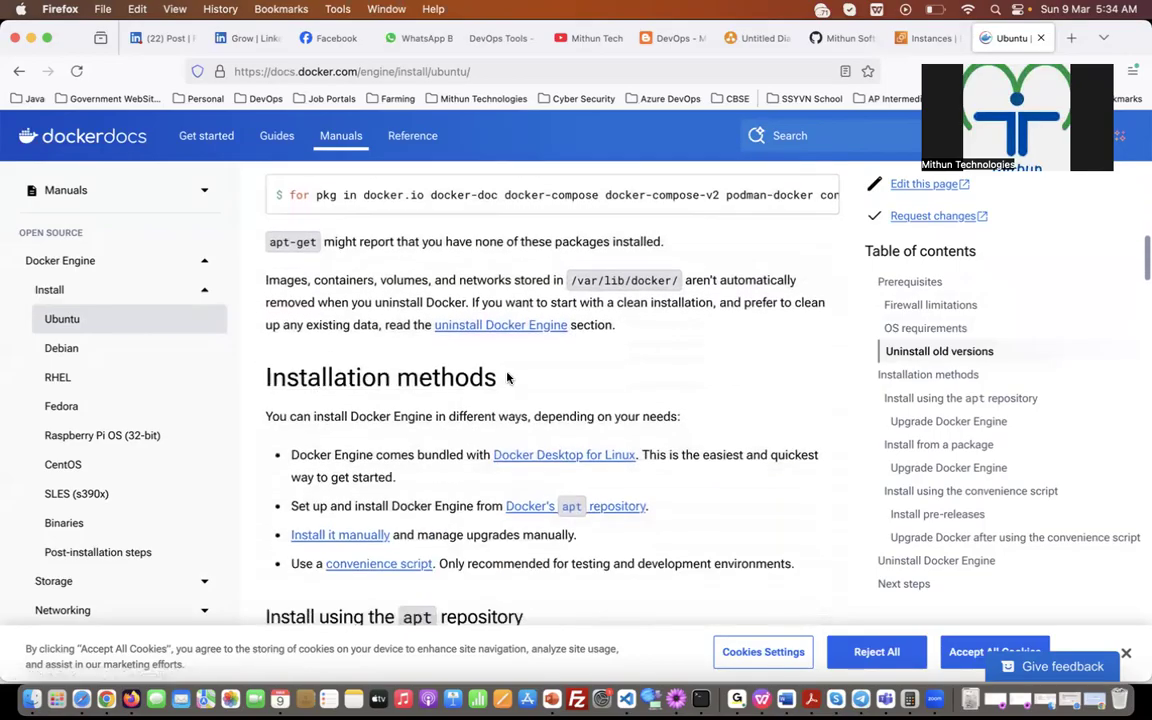
{"action": "scroll", "coordinate": [507, 377], "scroll_direction": "down", "scroll_amount": 3}
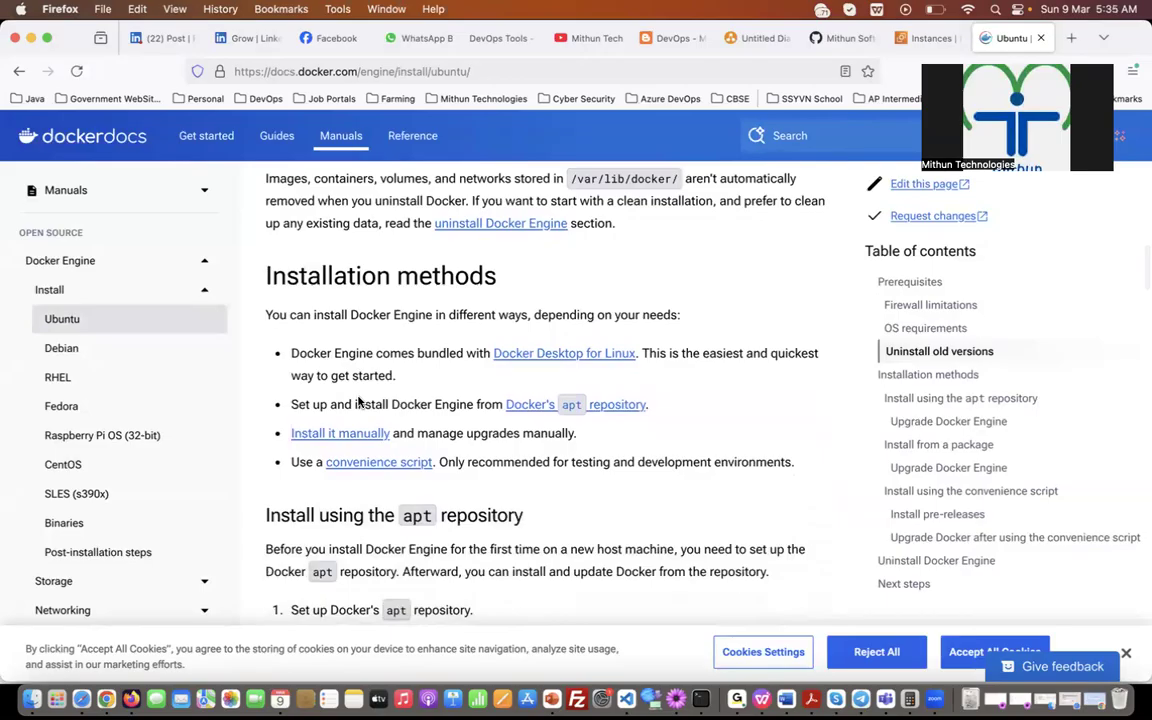
{"action": "scroll", "coordinate": [358, 401], "scroll_direction": "down", "scroll_amount": 3}
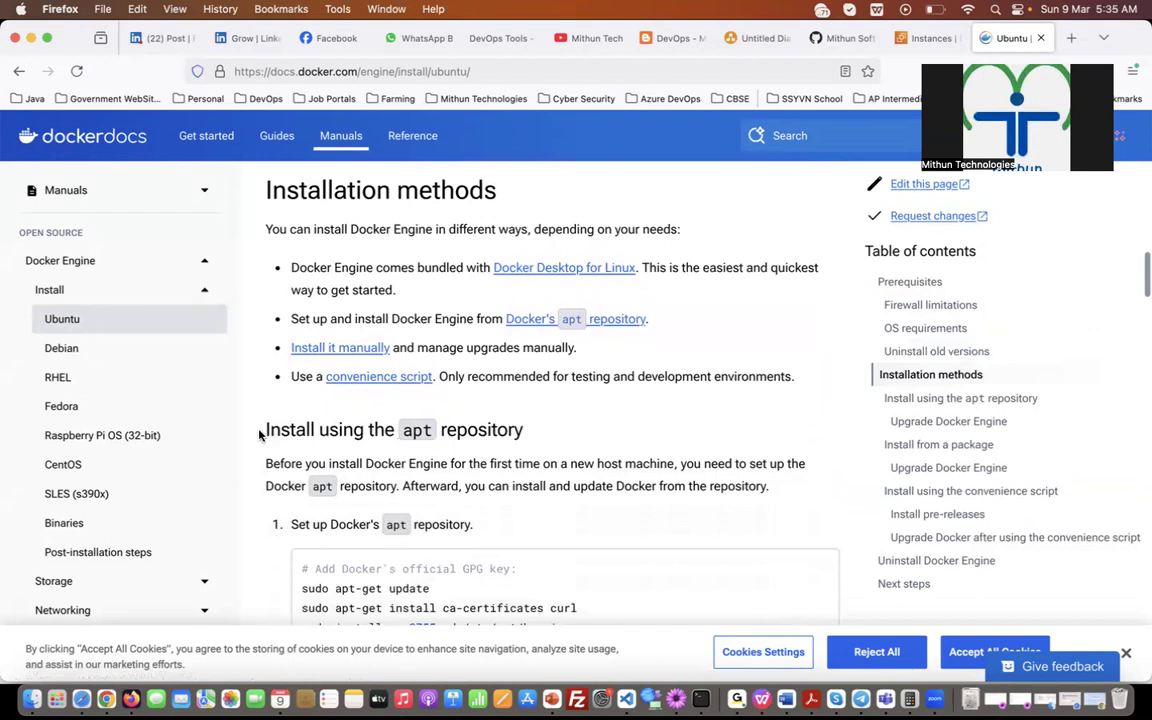
Step: Examine the section on installing with the apt repository, including the commands that set up Docker's apt repository
{"action": "triple_click", "coordinate": [467, 430]}
{"action": "scroll", "coordinate": [530, 430], "scroll_direction": "down", "scroll_amount": 5}
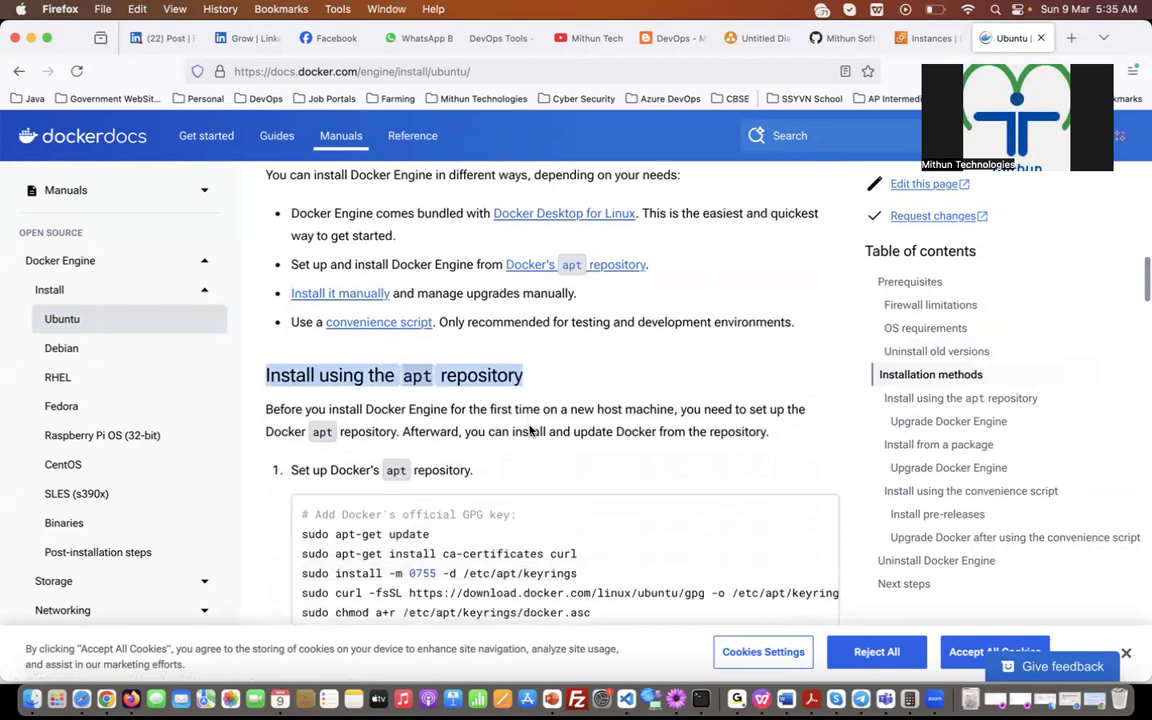
{"action": "scroll", "coordinate": [358, 424], "scroll_direction": "down", "scroll_amount": 2}
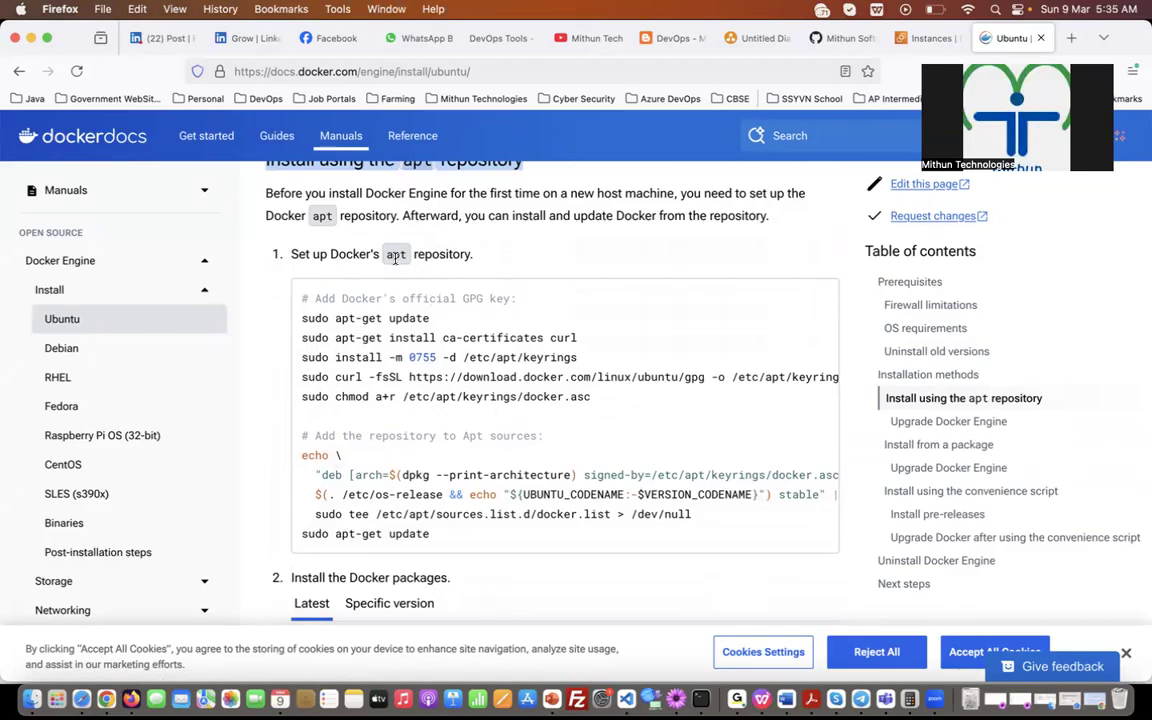
{"action": "double_click", "coordinate": [395, 255]}
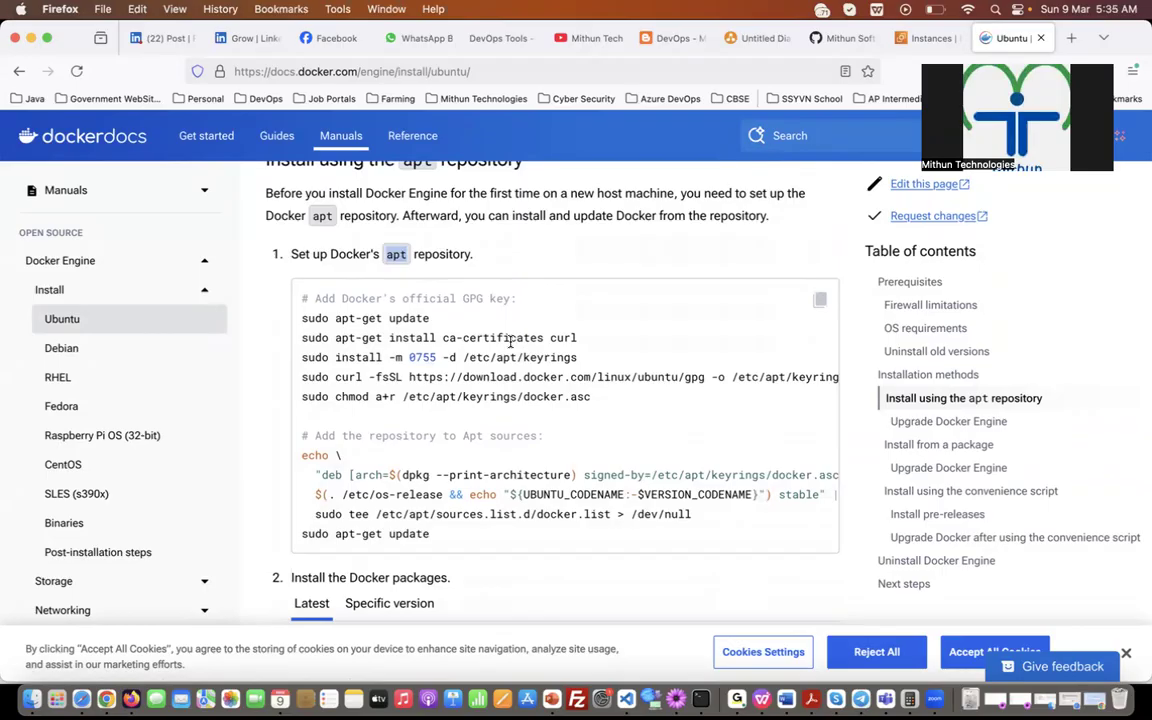
{"action": "scroll", "coordinate": [510, 347], "scroll_direction": "down", "scroll_amount": 2}
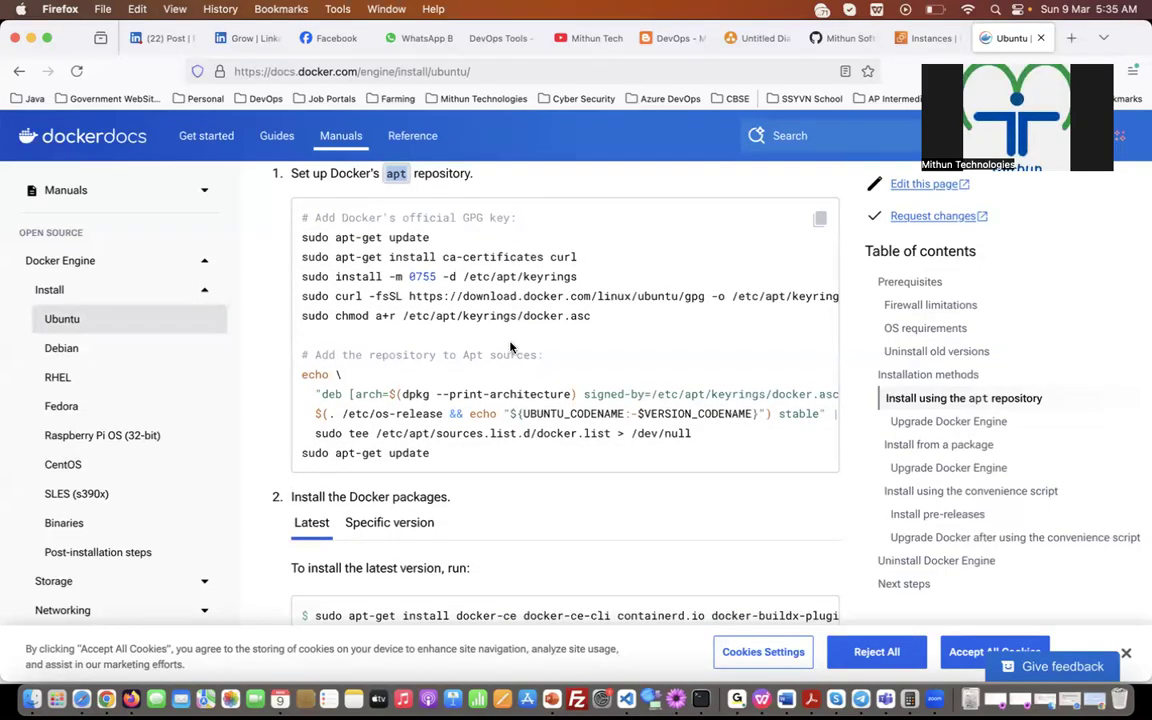
Step: Examine the command for installing the latest Docker packages, the hello-world verification step and the tip on running without root
{"action": "scroll", "coordinate": [510, 347], "scroll_direction": "down", "scroll_amount": 8}
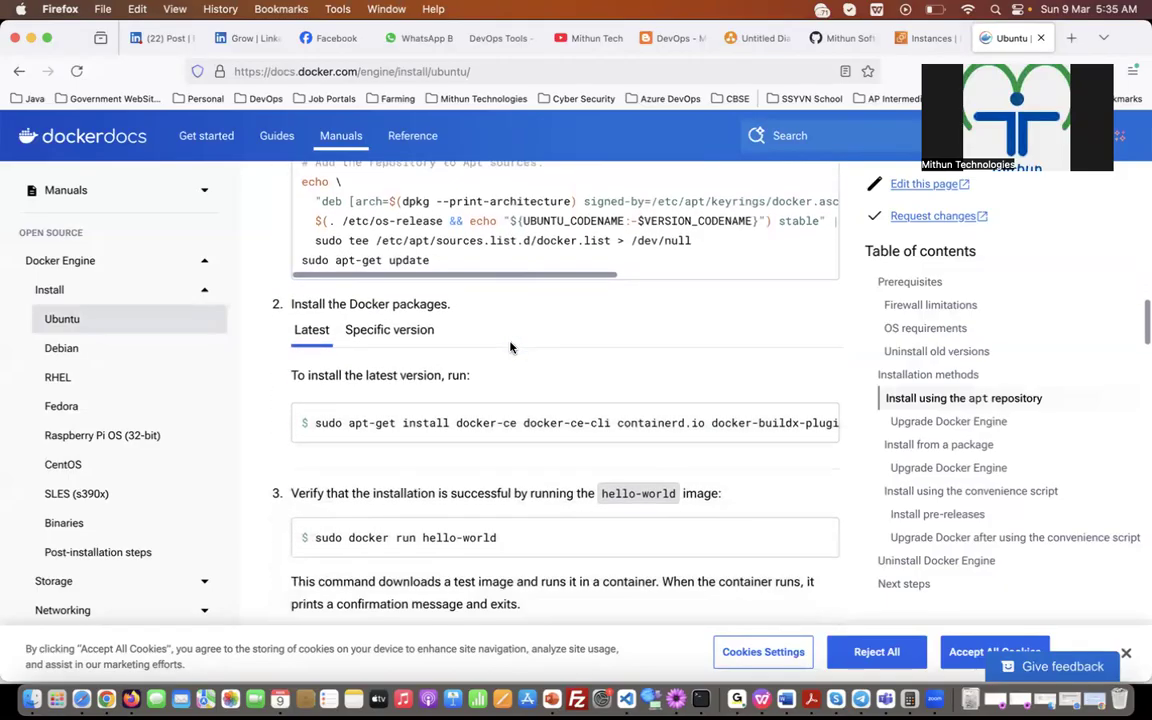
{"action": "scroll", "coordinate": [510, 347], "scroll_direction": "down", "scroll_amount": 1}
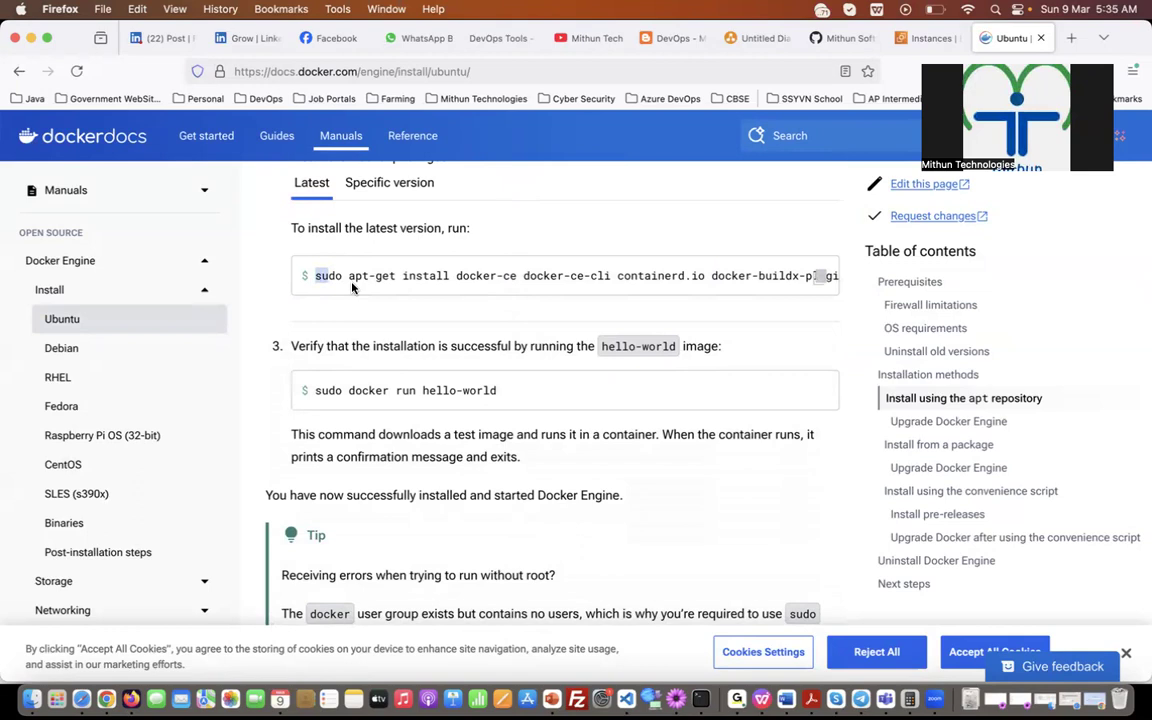
{"action": "left_click_drag", "start_coordinate": [314, 279], "coordinate": [371, 296]}
{"action": "scroll", "coordinate": [371, 296], "scroll_direction": "up", "scroll_amount": 5}
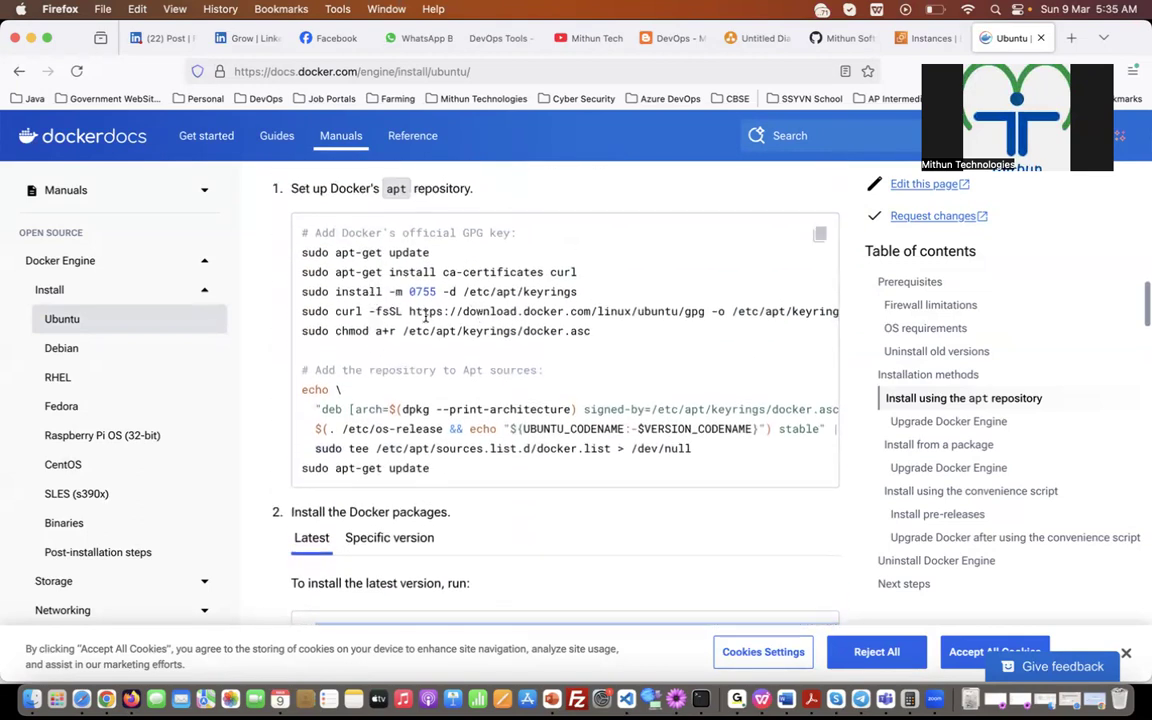
{"action": "scroll", "coordinate": [400, 300], "scroll_direction": "down", "scroll_amount": 5}
{"action": "scroll", "coordinate": [440, 333], "scroll_direction": "down", "scroll_amount": 3}
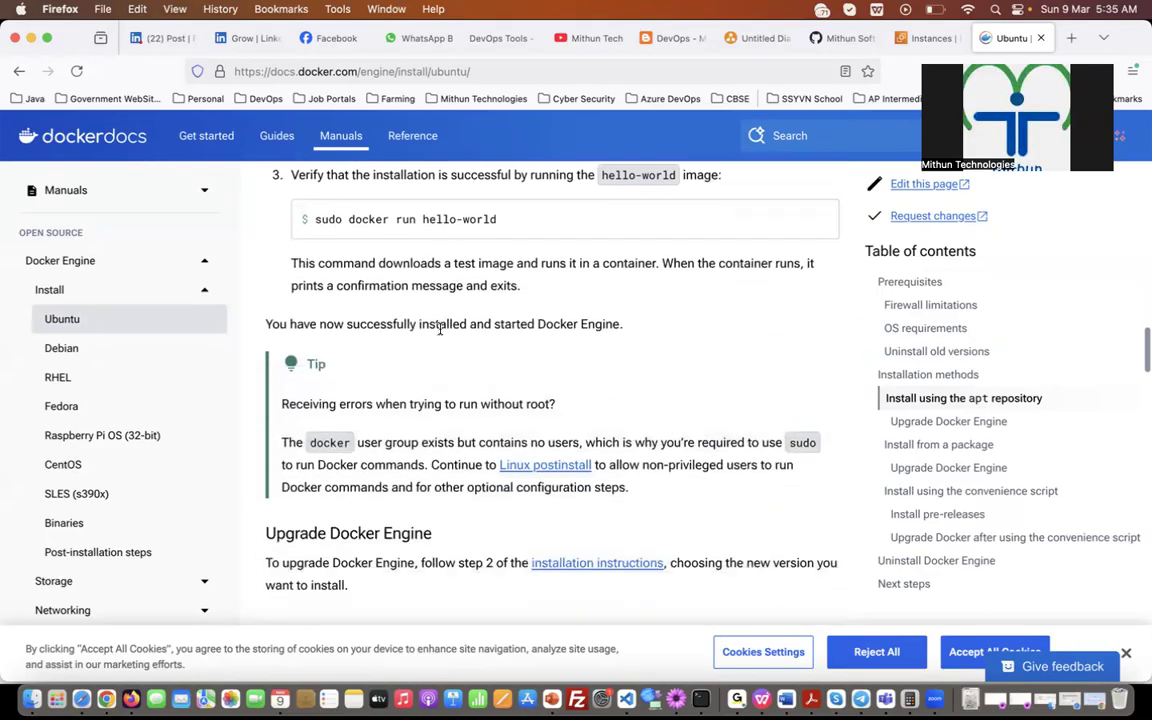
{"action": "scroll", "coordinate": [396, 318], "scroll_direction": "up", "scroll_amount": 1}
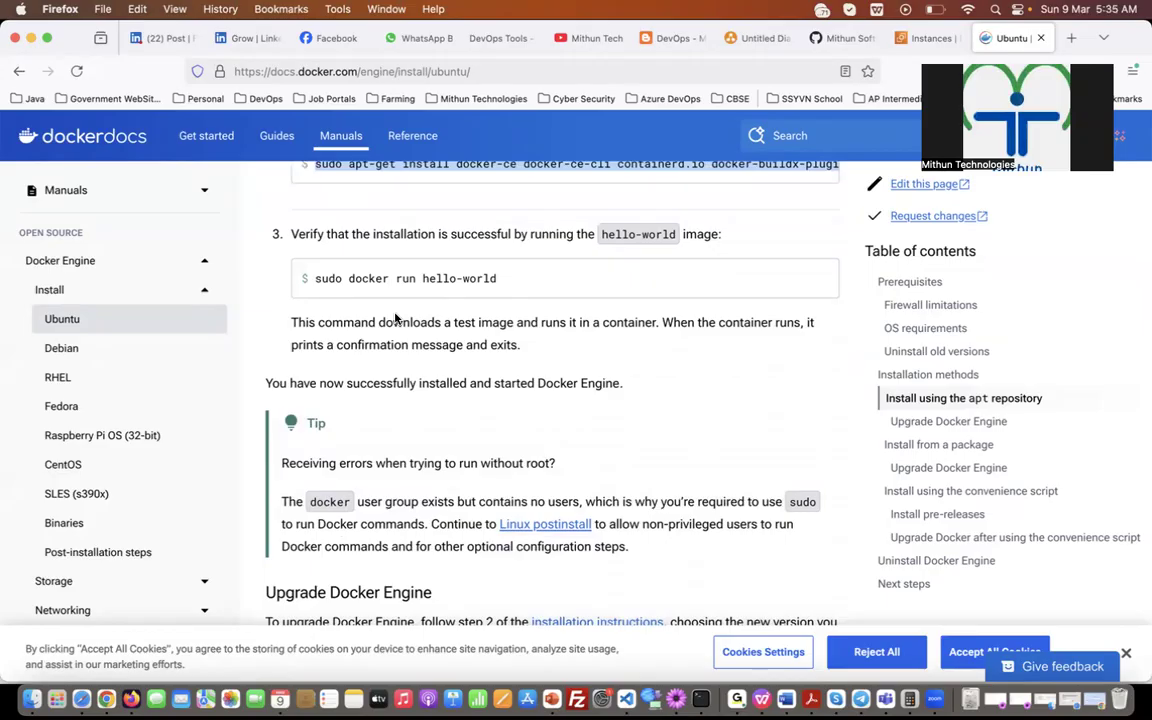
{"action": "scroll", "coordinate": [395, 318], "scroll_direction": "down", "scroll_amount": 2}
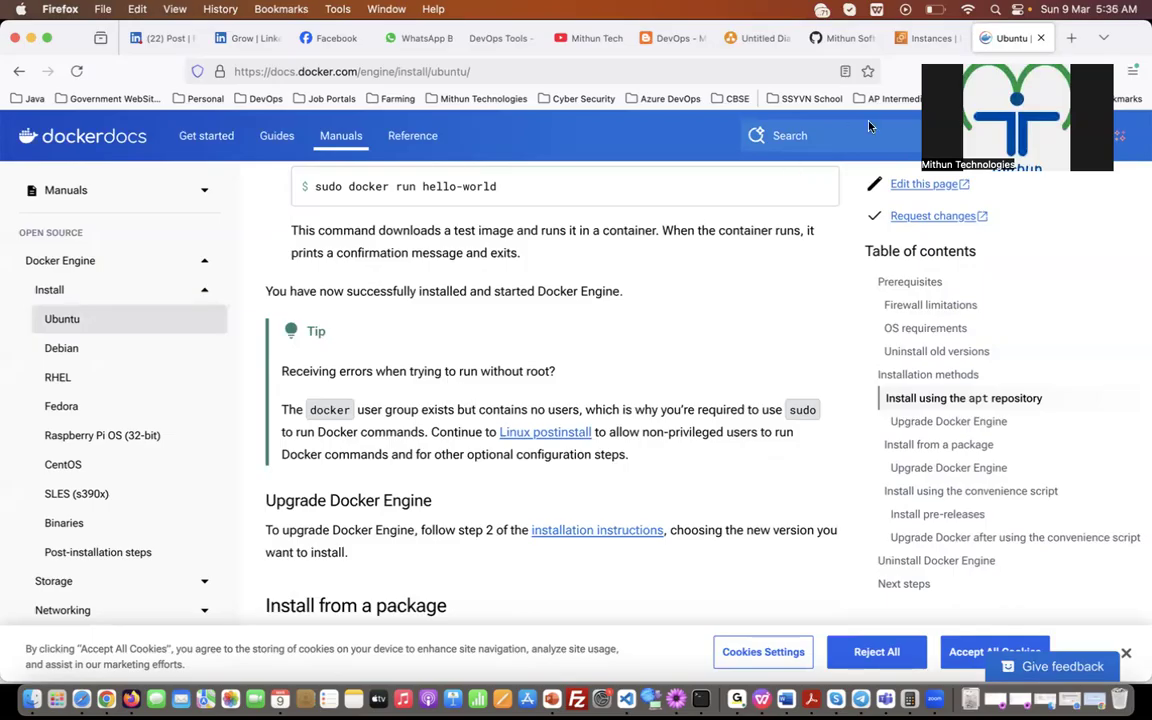
Step: Switch to the AWS EC2 instances page, start launching a new instance and name it Docker Server
{"action": "left_click", "coordinate": [925, 38]}
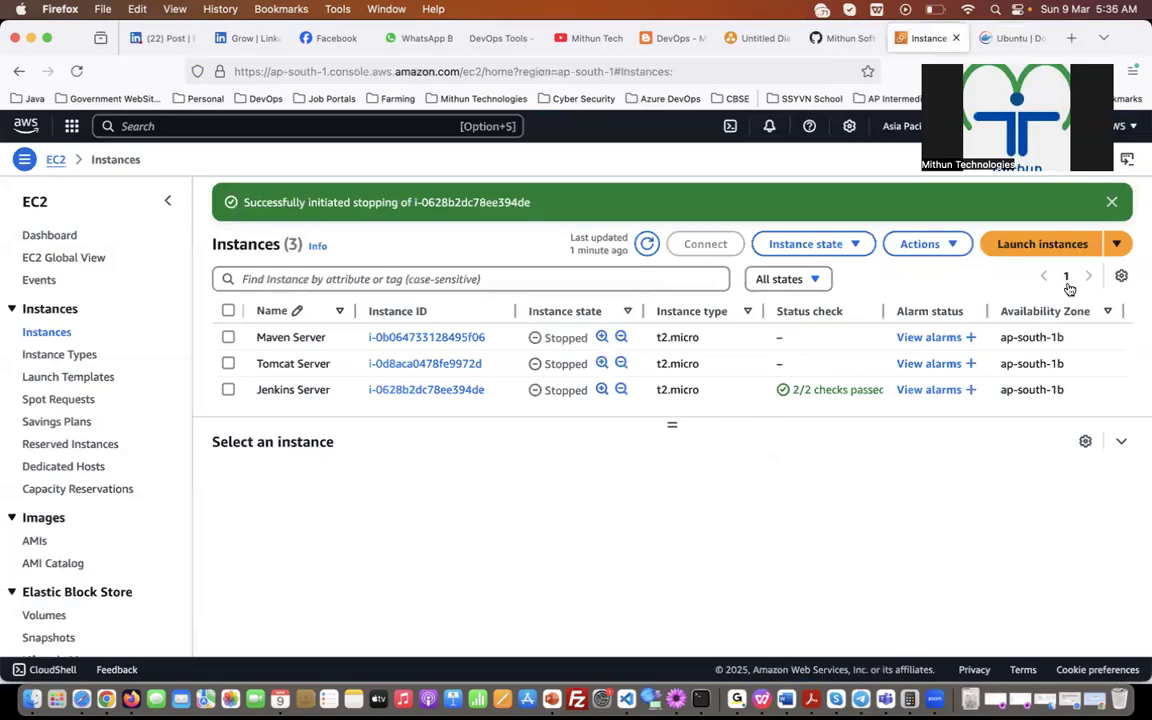
{"action": "left_click", "coordinate": [1042, 245]}
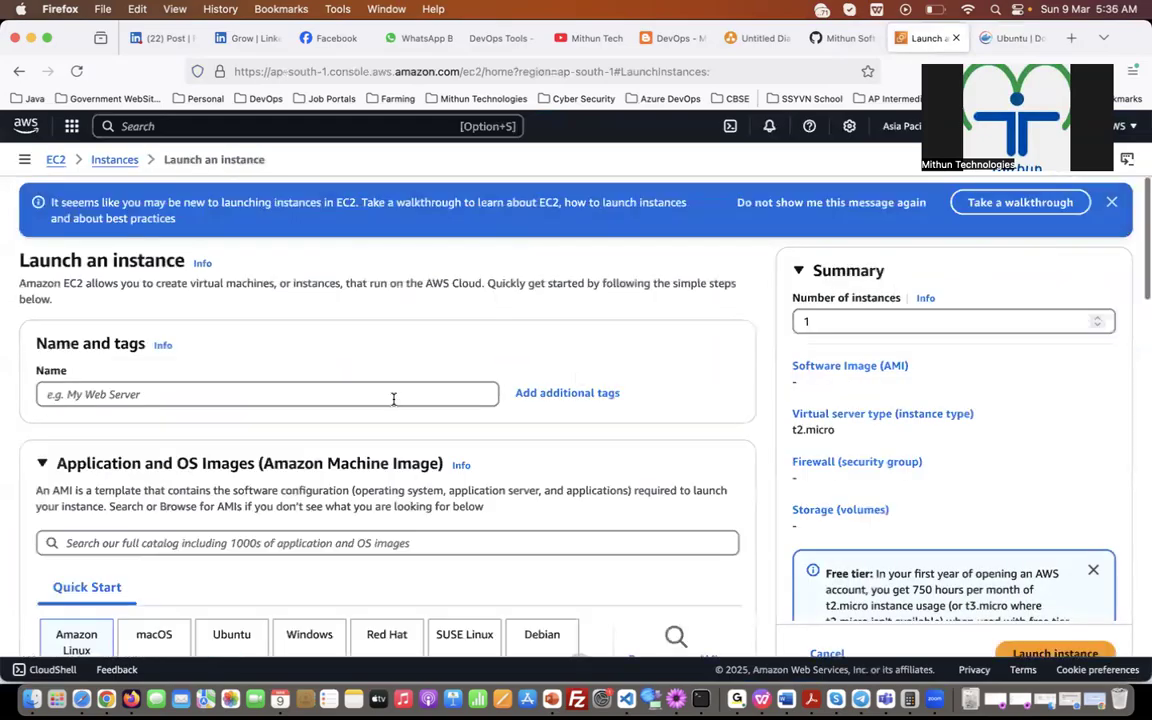
{"action": "left_click", "coordinate": [393, 396]}
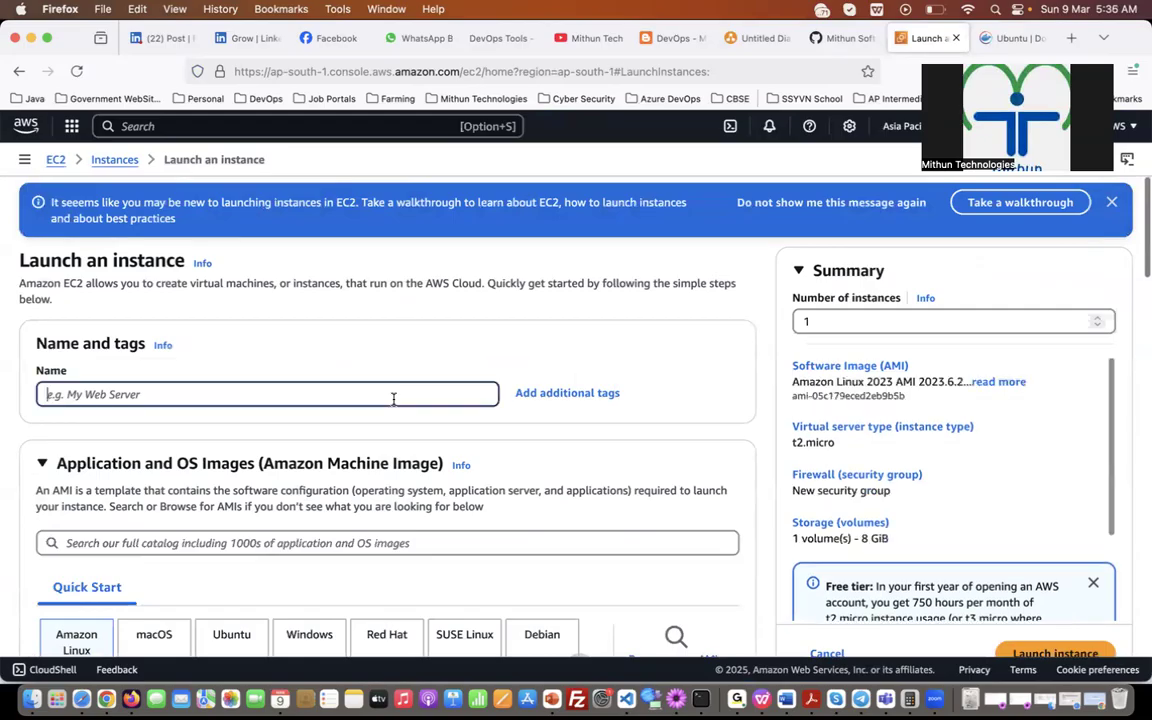
{"action": "type", "text": "Docker Server"}
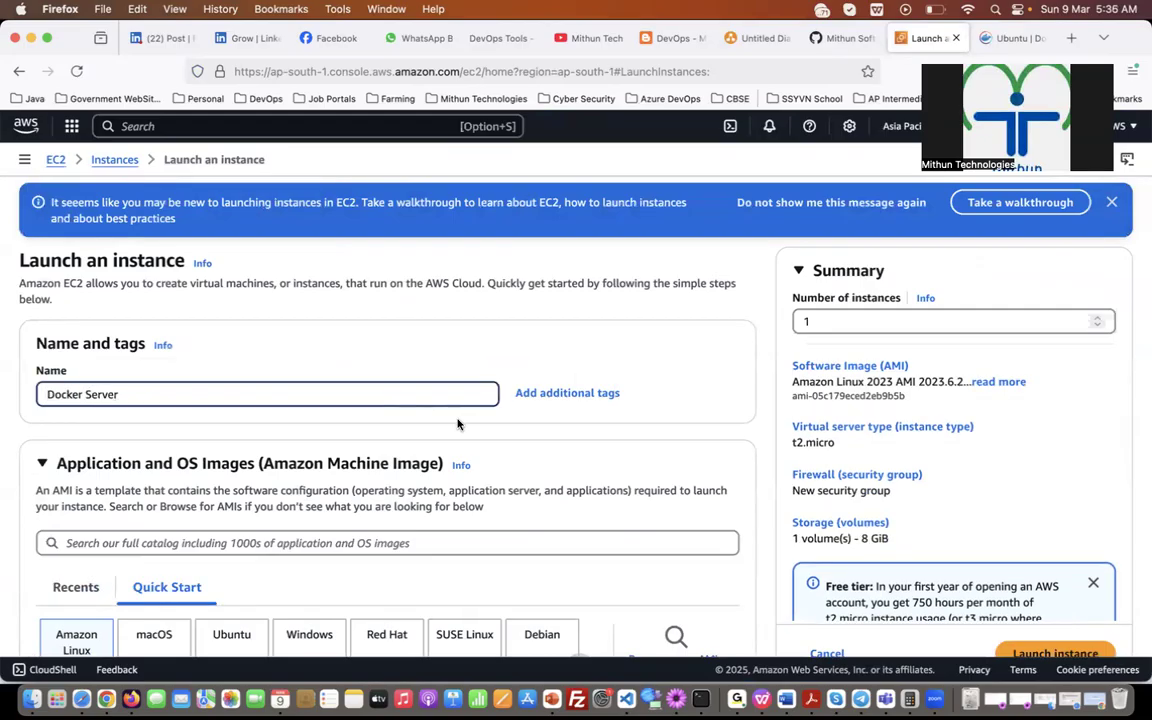
Step: Choose Ubuntu as the instance's OS image and check the Ubuntu Server 24.04 LTS version in its description
{"action": "scroll", "coordinate": [458, 424], "scroll_direction": "down", "scroll_amount": 3}
{"action": "scroll", "coordinate": [458, 424], "scroll_direction": "down", "scroll_amount": 2}
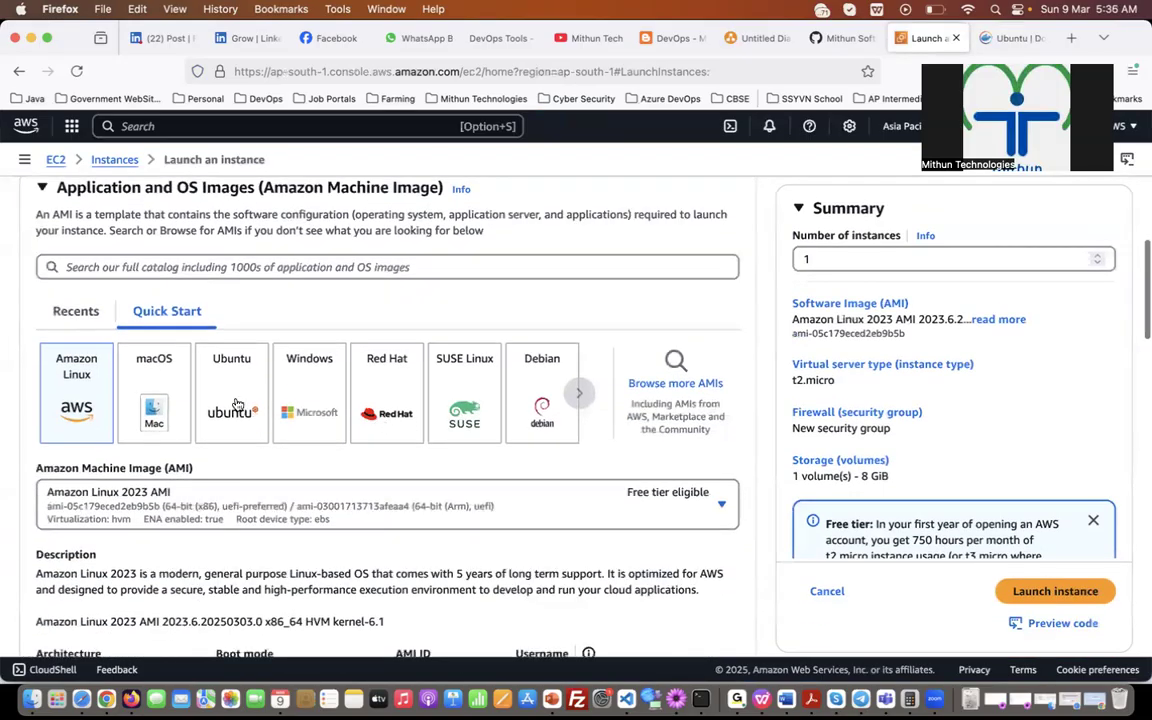
{"action": "left_click", "coordinate": [237, 403]}
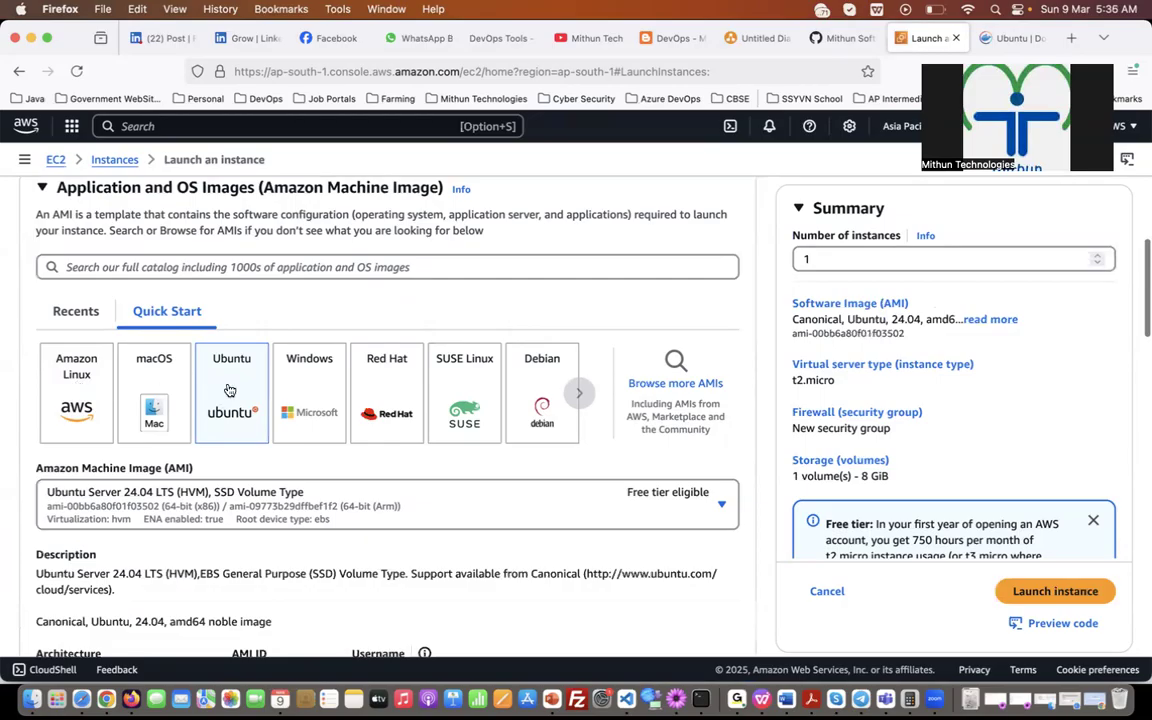
{"action": "scroll", "coordinate": [231, 390], "scroll_direction": "down", "scroll_amount": 5}
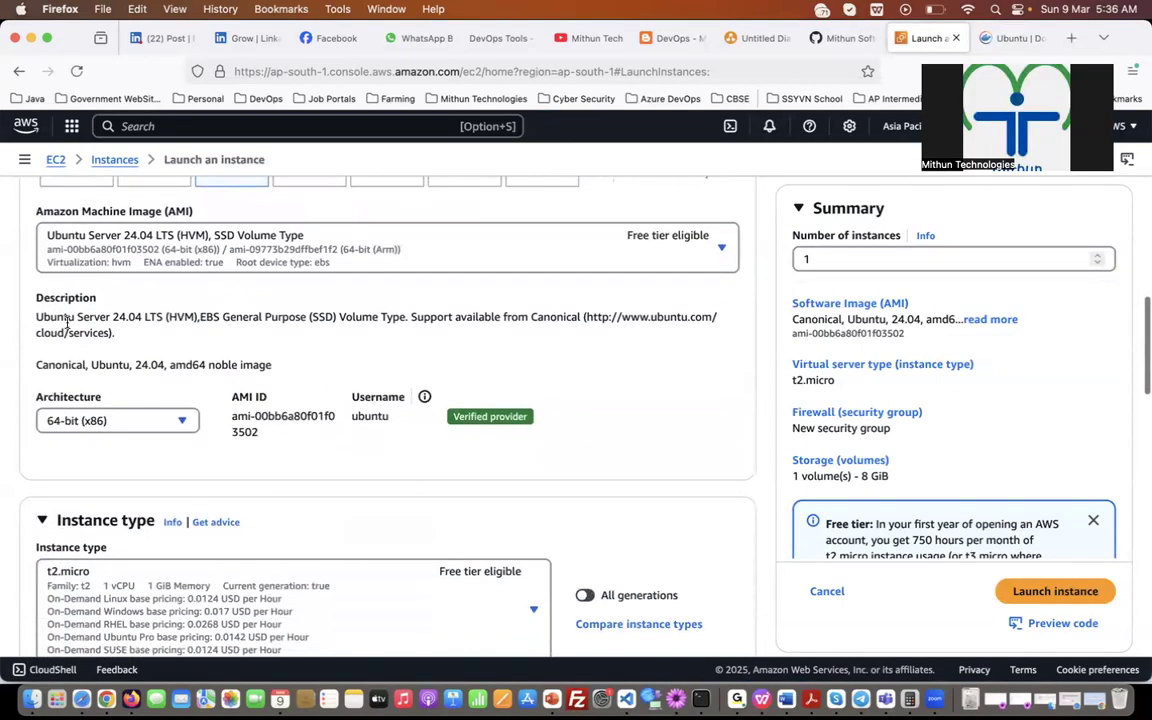
{"action": "left_click_drag", "start_coordinate": [112, 317], "coordinate": [157, 320]}
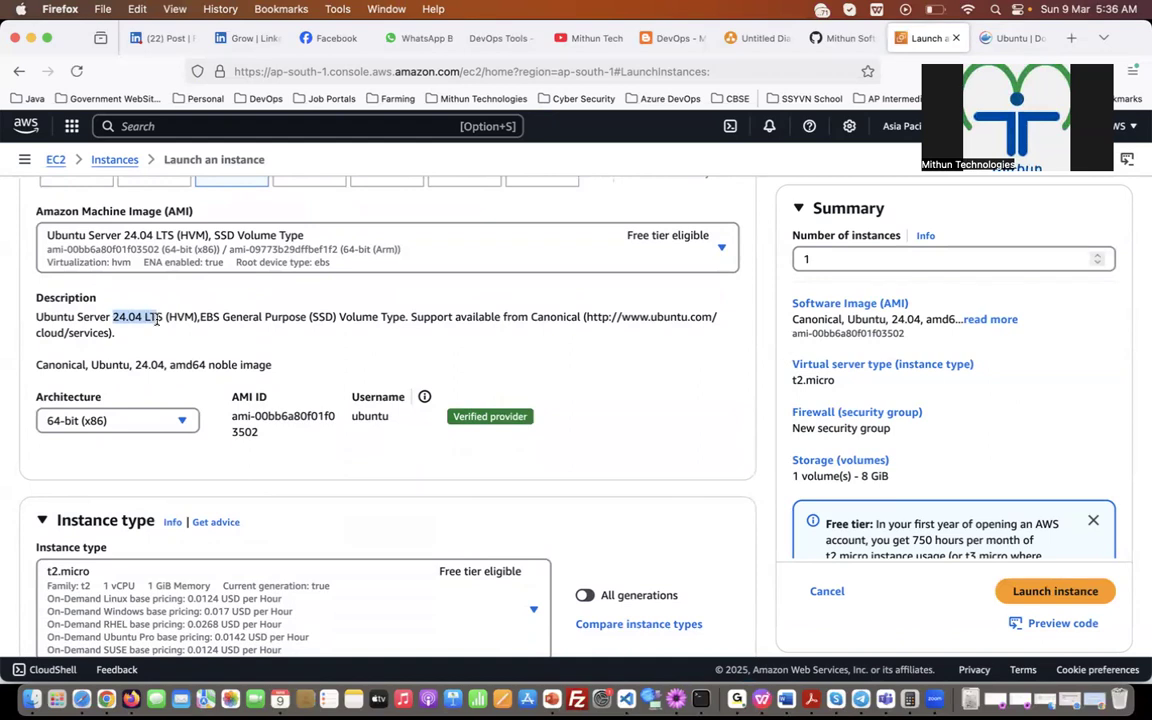
{"action": "scroll", "coordinate": [141, 350], "scroll_direction": "down", "scroll_amount": 1}
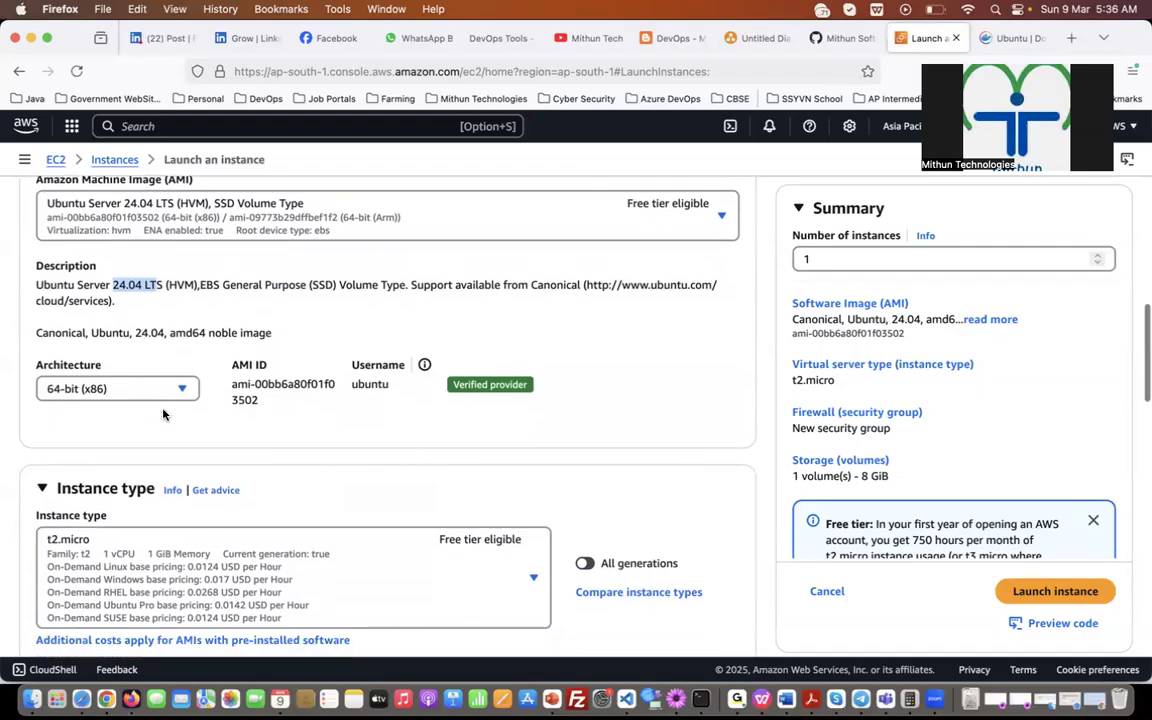
Step: Keep t2.micro as the instance type and choose devopsjan2025 as the login key pair
{"action": "scroll", "coordinate": [146, 366], "scroll_direction": "down", "scroll_amount": 5}
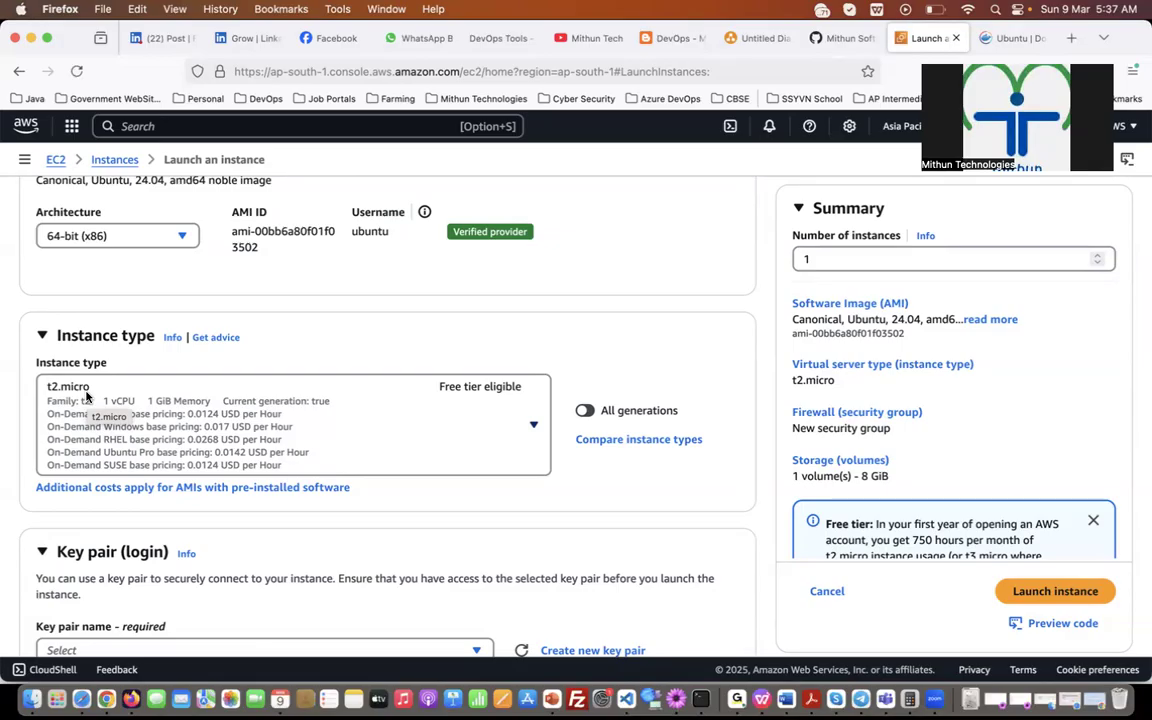
{"action": "scroll", "coordinate": [86, 397], "scroll_direction": "down", "scroll_amount": 1}
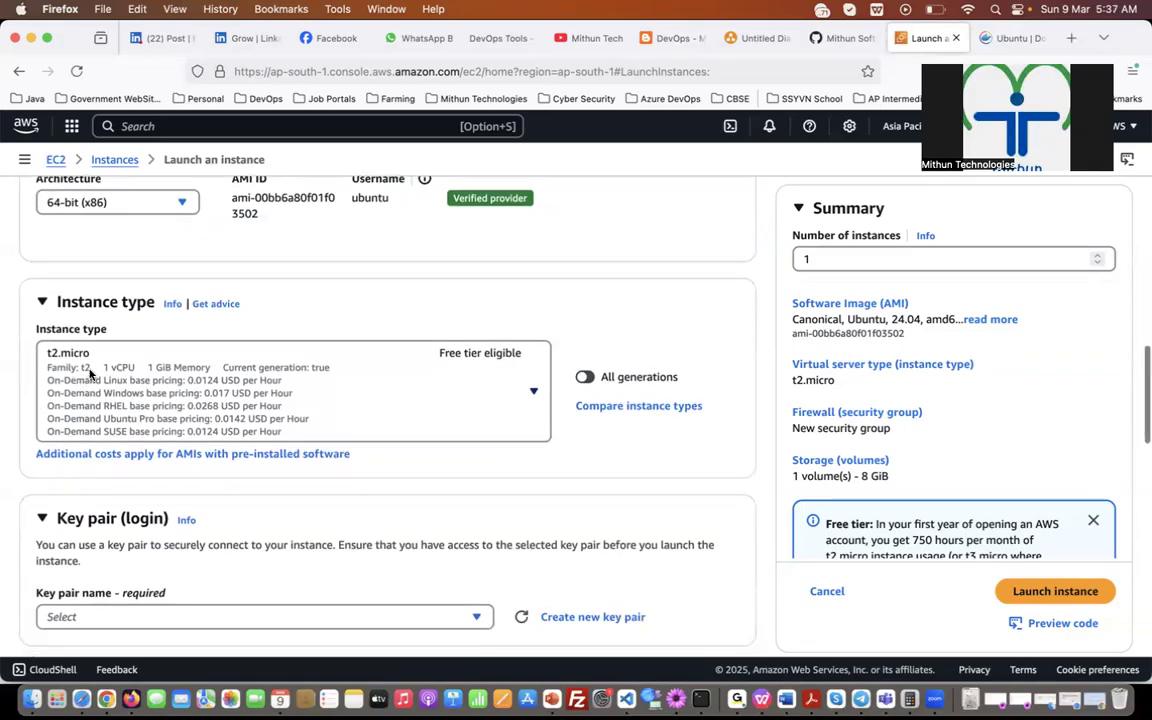
{"action": "scroll", "coordinate": [89, 373], "scroll_direction": "down", "scroll_amount": 5}
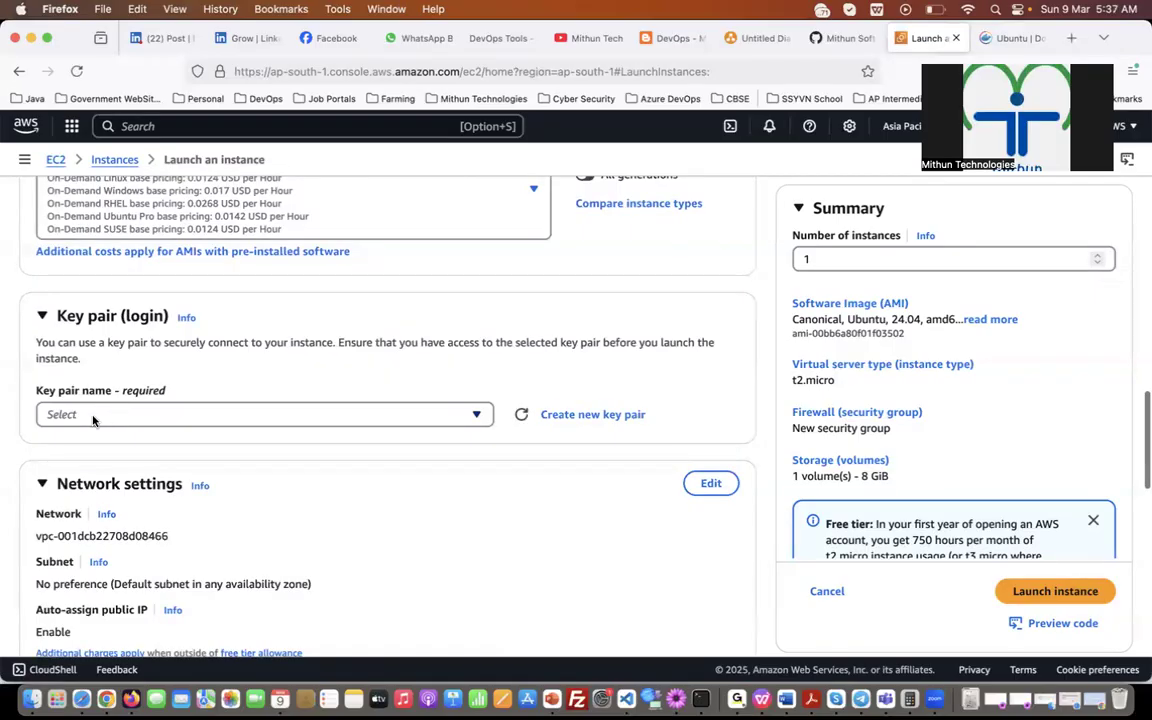
{"action": "left_click", "coordinate": [92, 416]}
{"action": "left_click", "coordinate": [115, 498]}
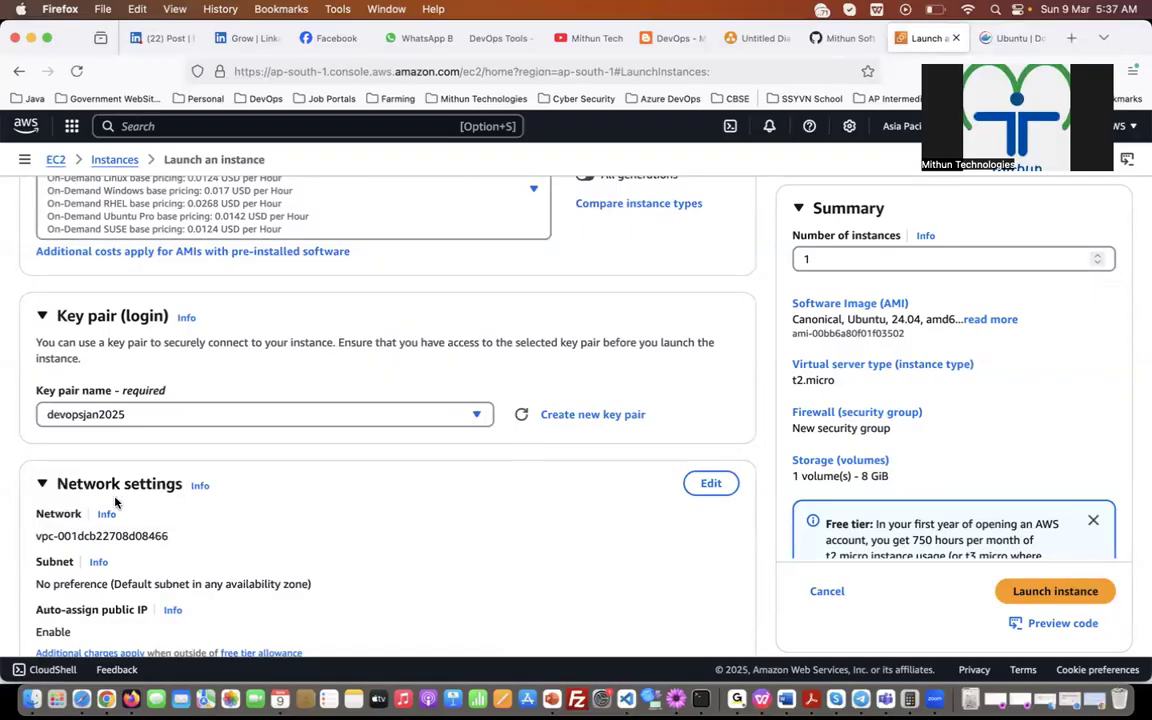
Step: Check the network and storage settings, keeping their defaults, and launch the instance
{"action": "scroll", "coordinate": [170, 460], "scroll_direction": "down", "scroll_amount": 3}
{"action": "scroll", "coordinate": [170, 448], "scroll_direction": "down", "scroll_amount": 2}
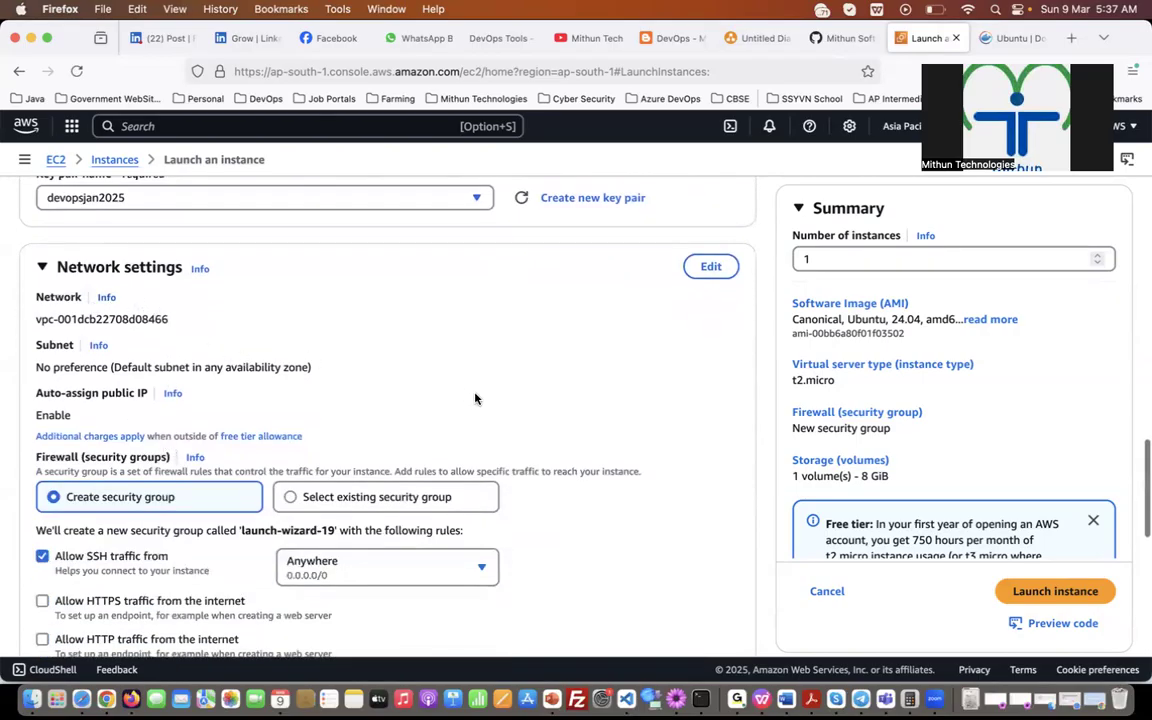
{"action": "scroll", "coordinate": [475, 398], "scroll_direction": "down", "scroll_amount": 9}
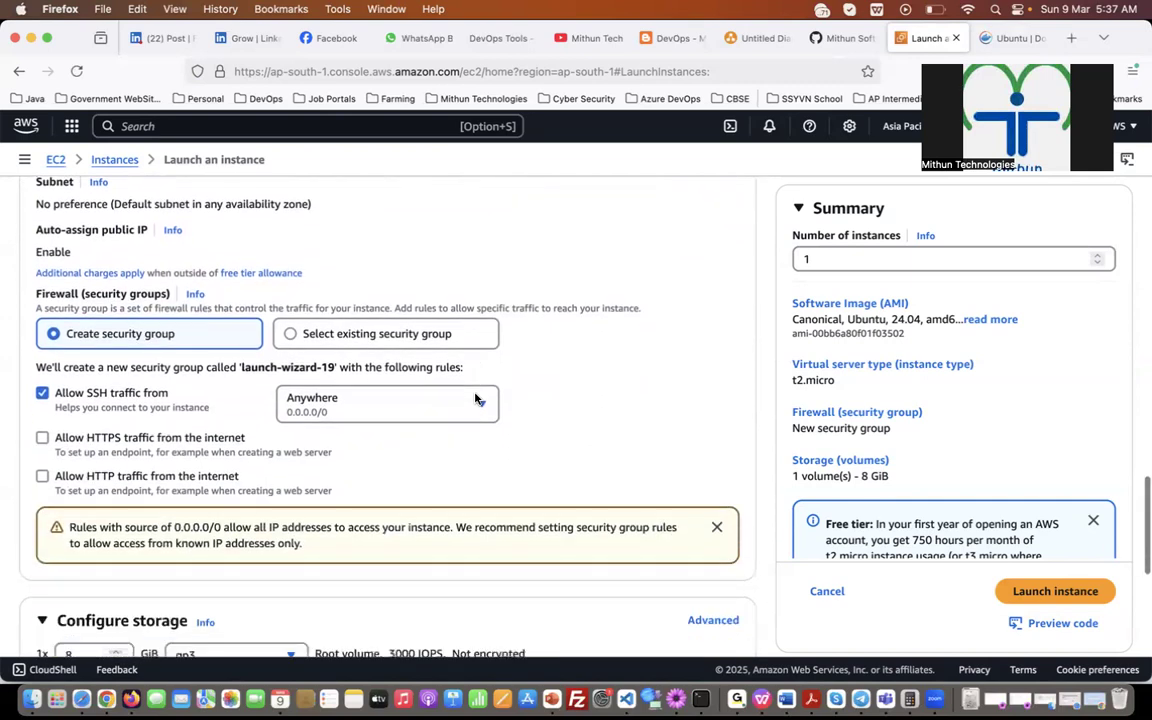
{"action": "scroll", "coordinate": [350, 363], "scroll_direction": "up", "scroll_amount": 5}
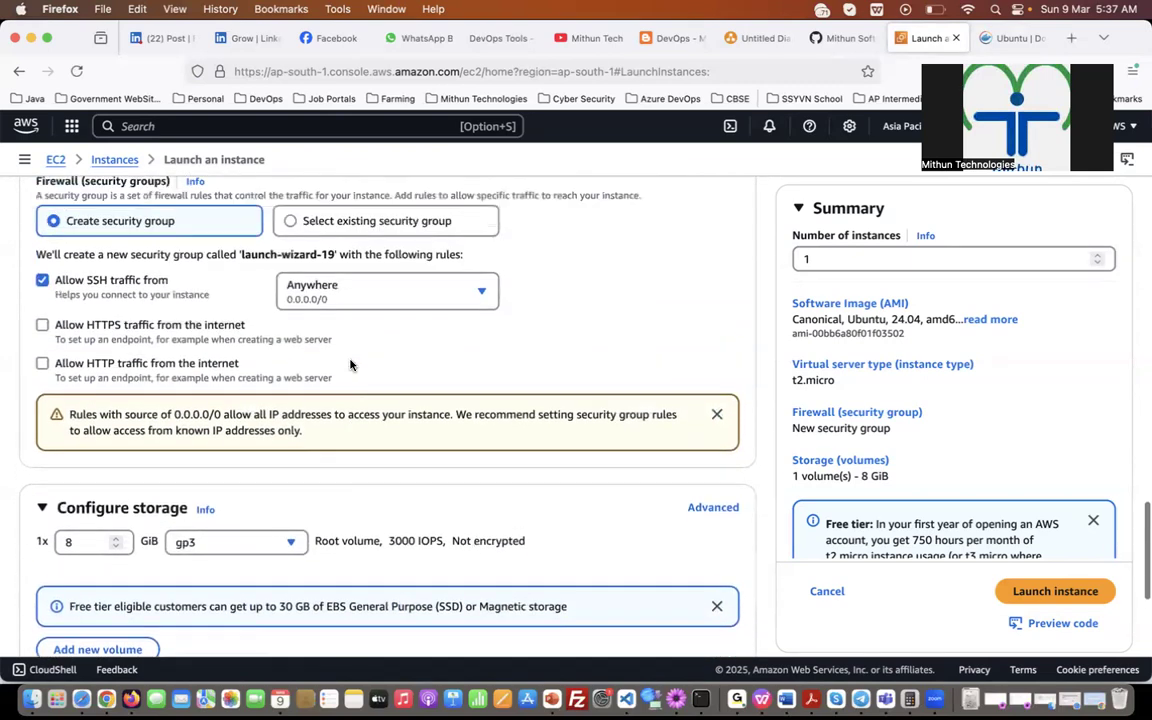
{"action": "scroll", "coordinate": [240, 320], "scroll_direction": "down", "scroll_amount": 7}
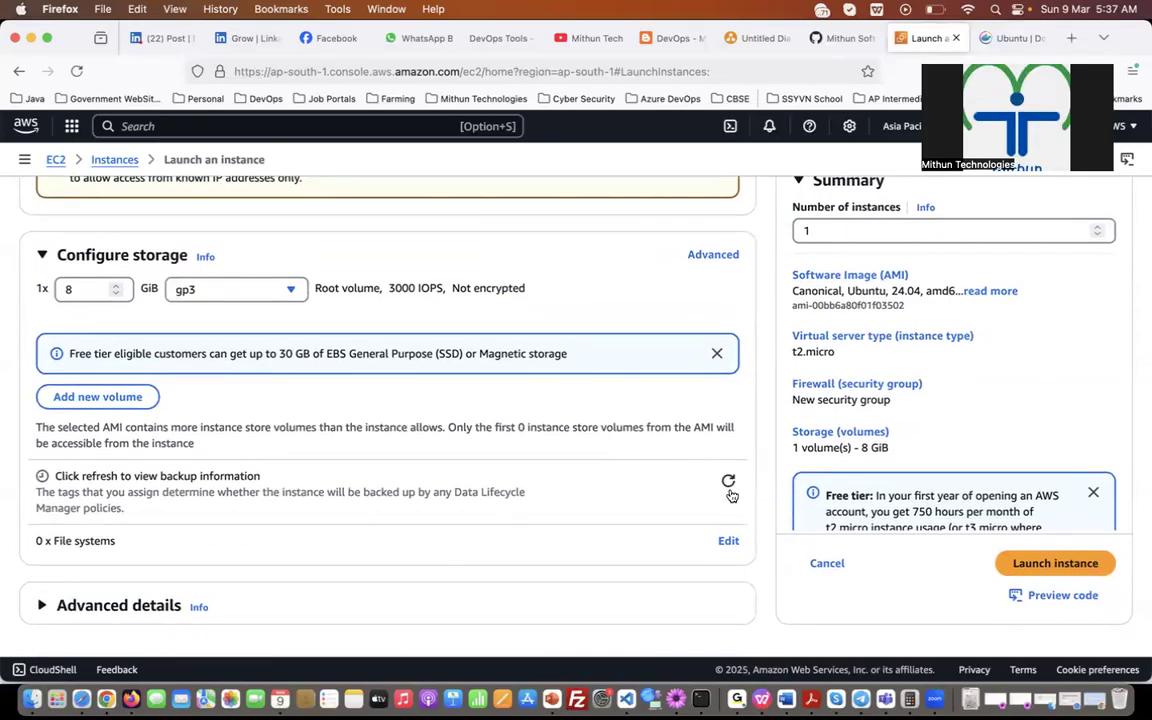
{"action": "left_click", "coordinate": [1030, 563]}
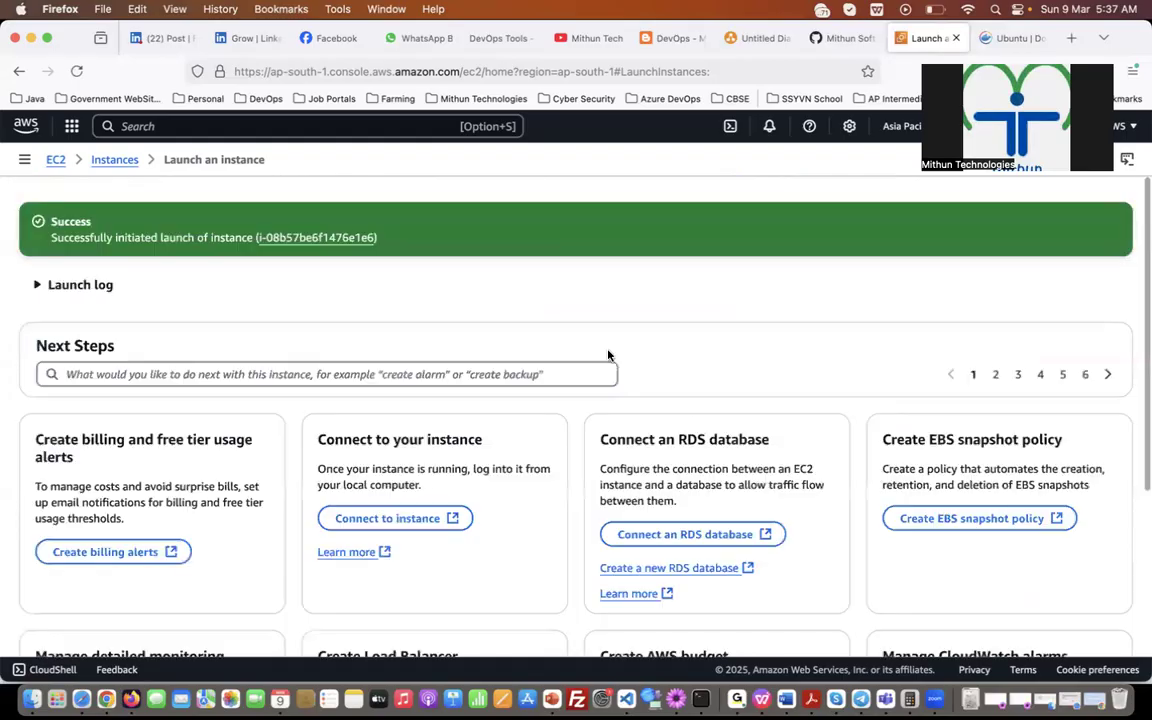
Step: Select Docker Server in the refreshed instances list and copy the example SSH command from its connection options
{"action": "left_click", "coordinate": [117, 161]}
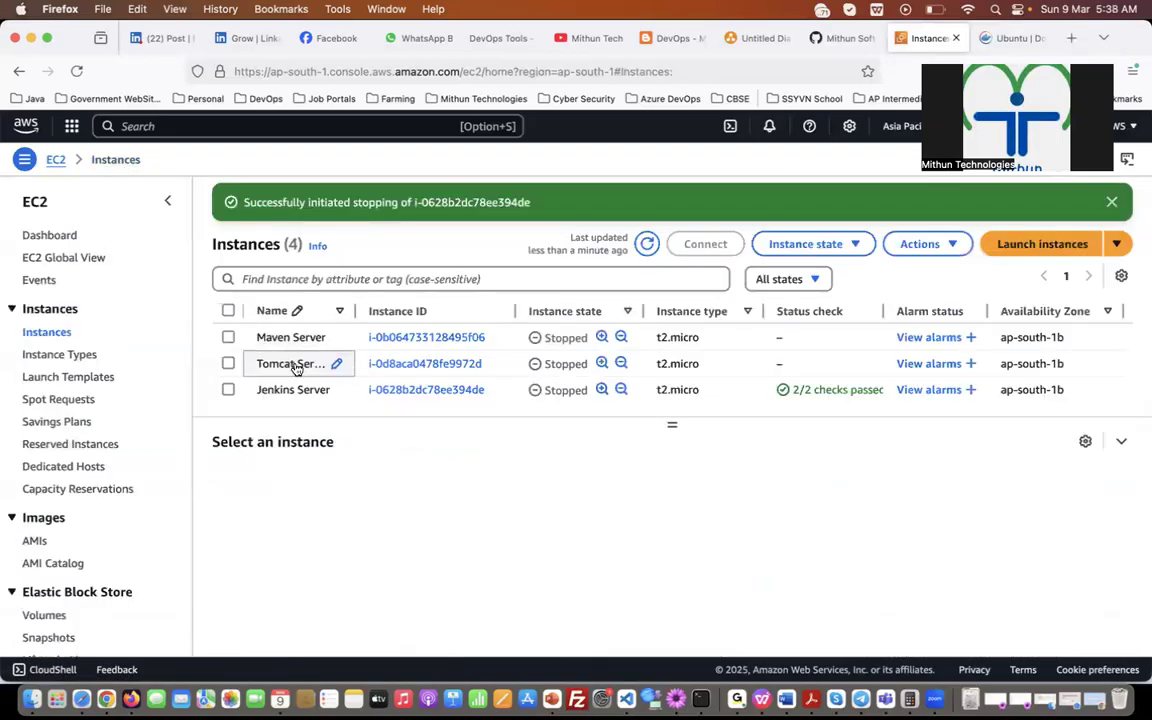
{"action": "left_click", "coordinate": [76, 71]}
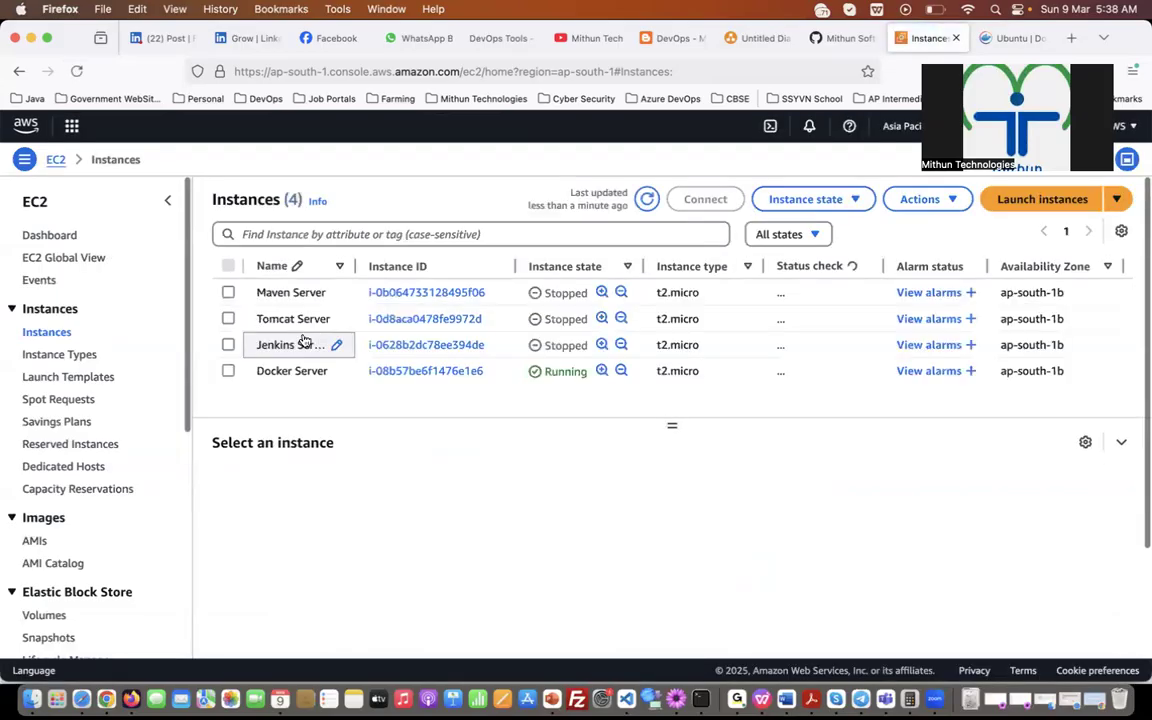
{"action": "left_click", "coordinate": [228, 371]}
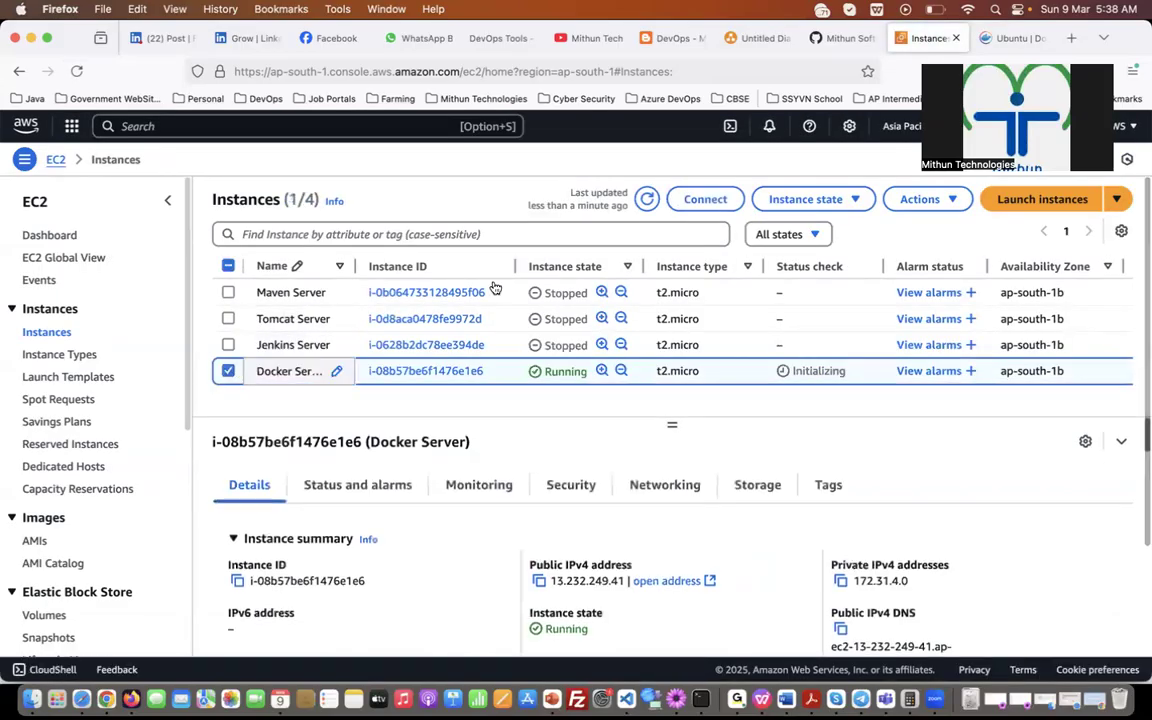
{"action": "left_click", "coordinate": [703, 200]}
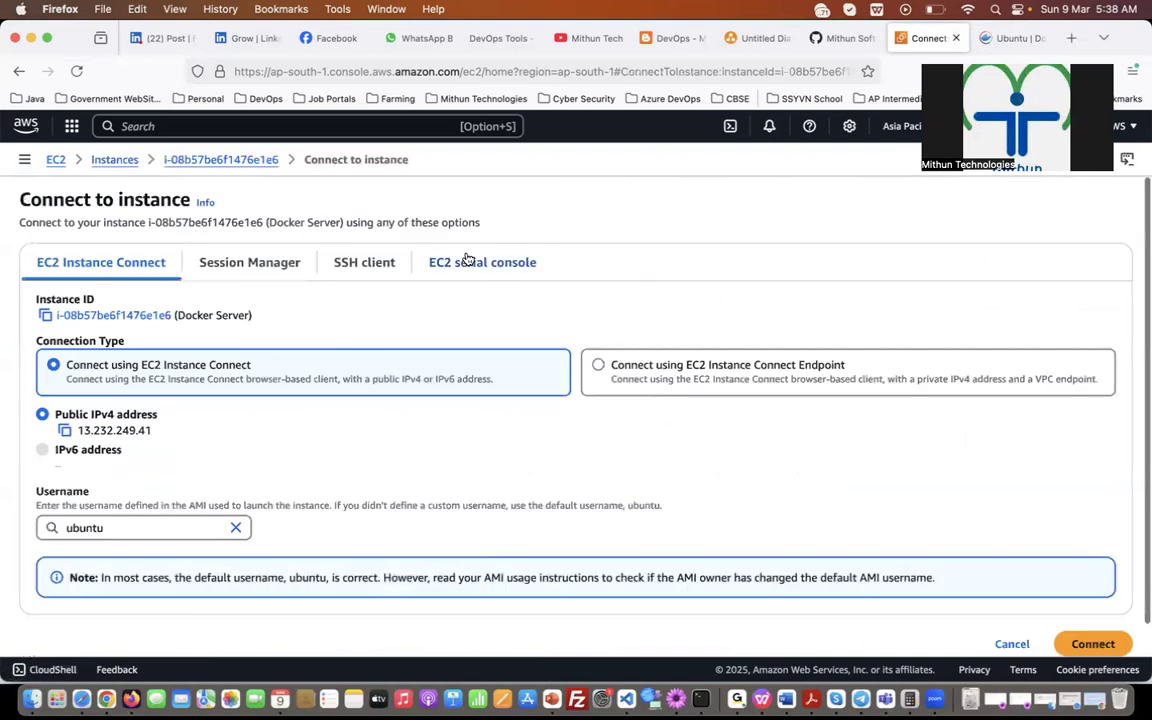
{"action": "left_click", "coordinate": [372, 263]}
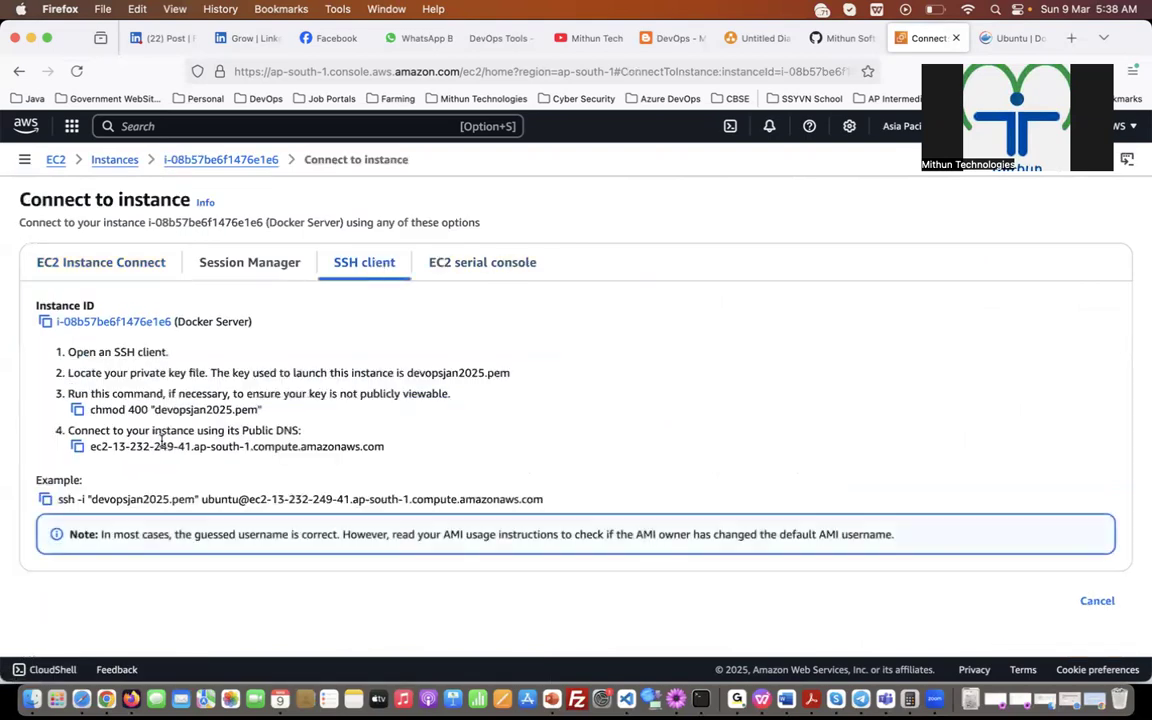
{"action": "left_click", "coordinate": [45, 499]}
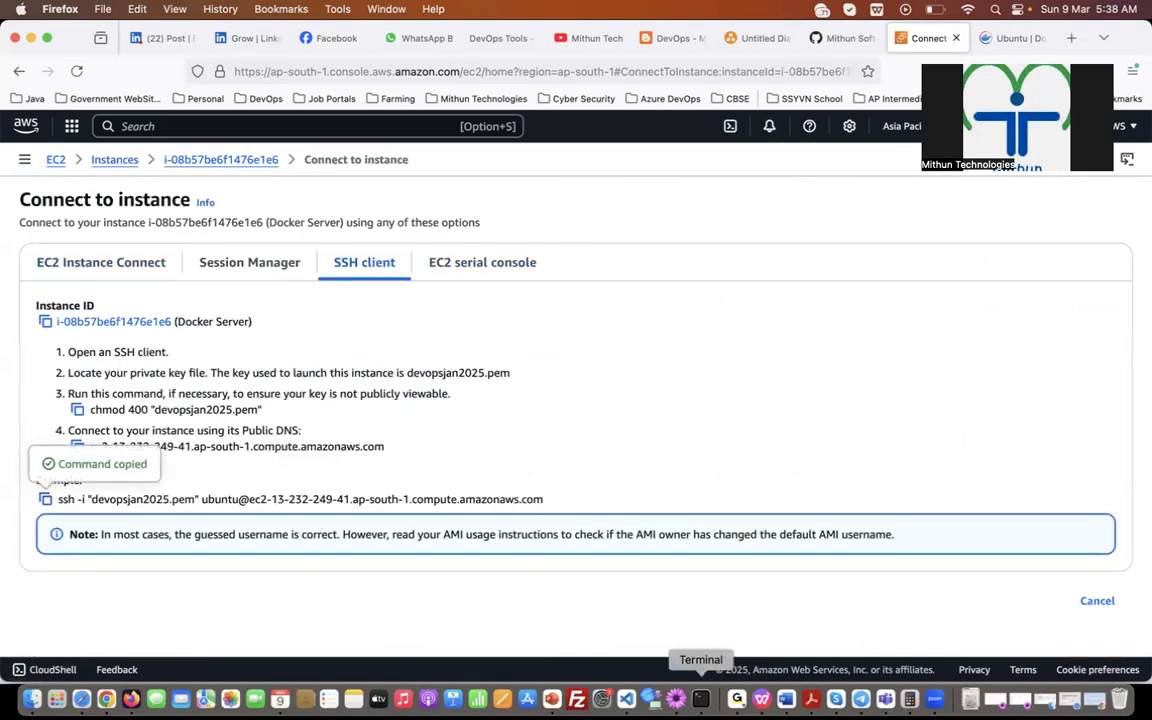
Step: Switch to Terminal, replace the old session window with a new one and enlarge its text
{"action": "left_click", "coordinate": [700, 698]}
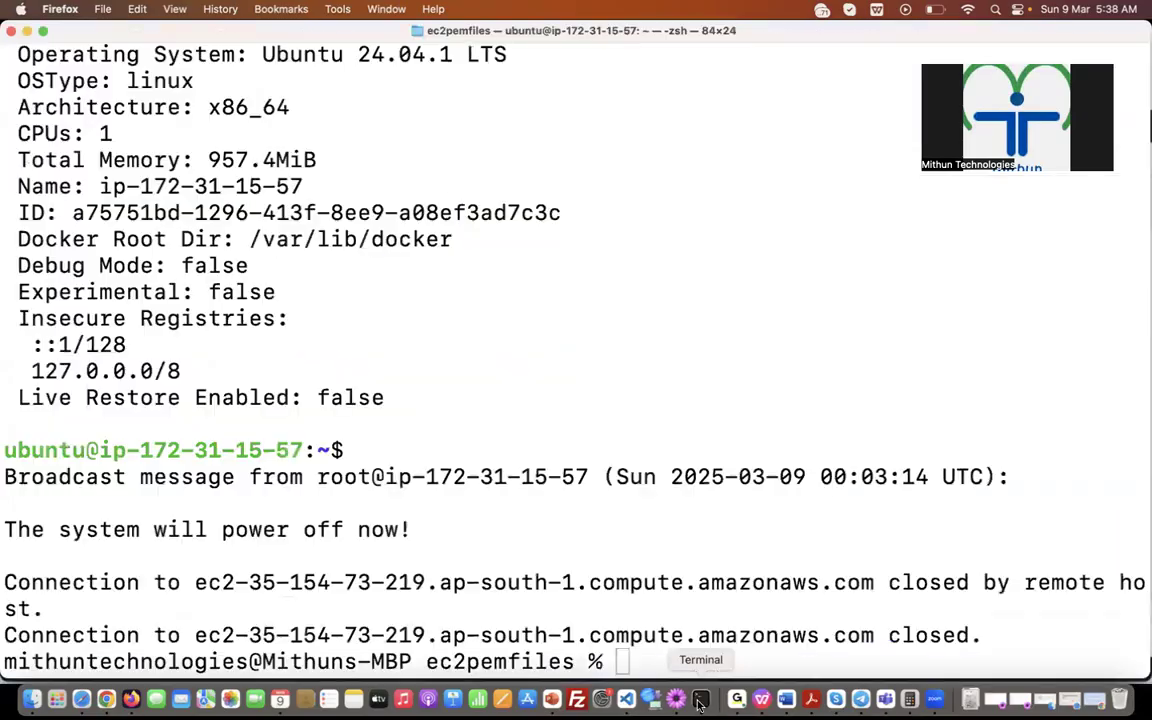
{"action": "left_click", "coordinate": [11, 32]}
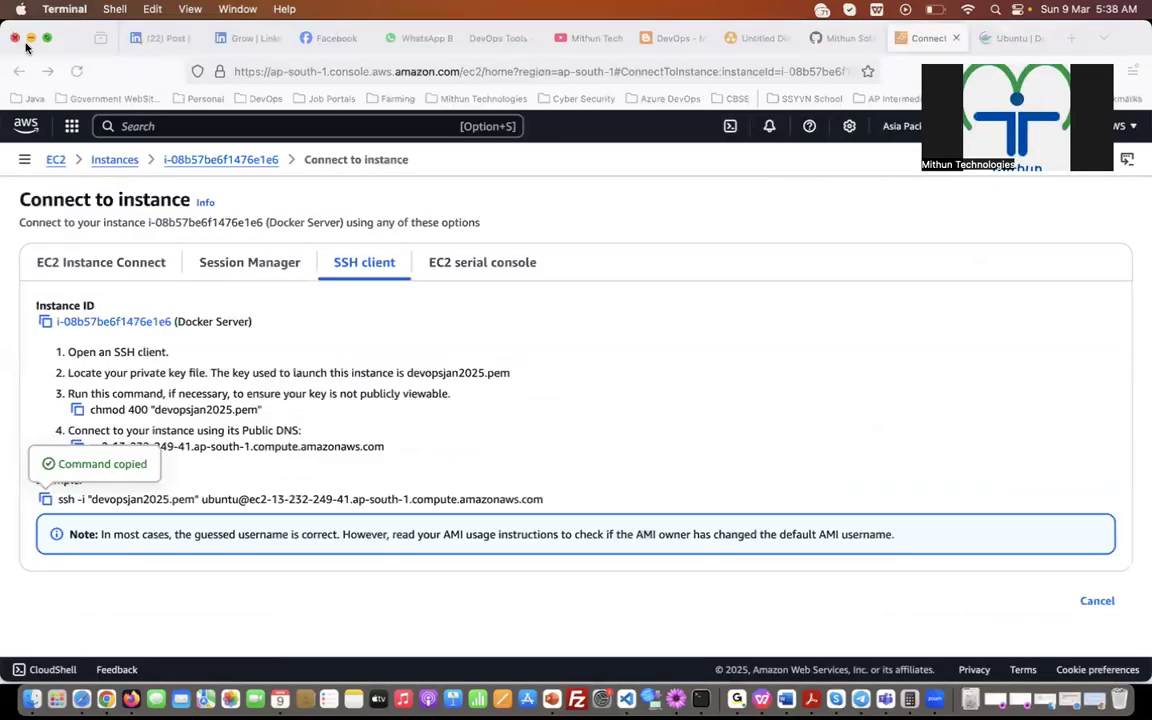
{"action": "left_click", "coordinate": [700, 698]}
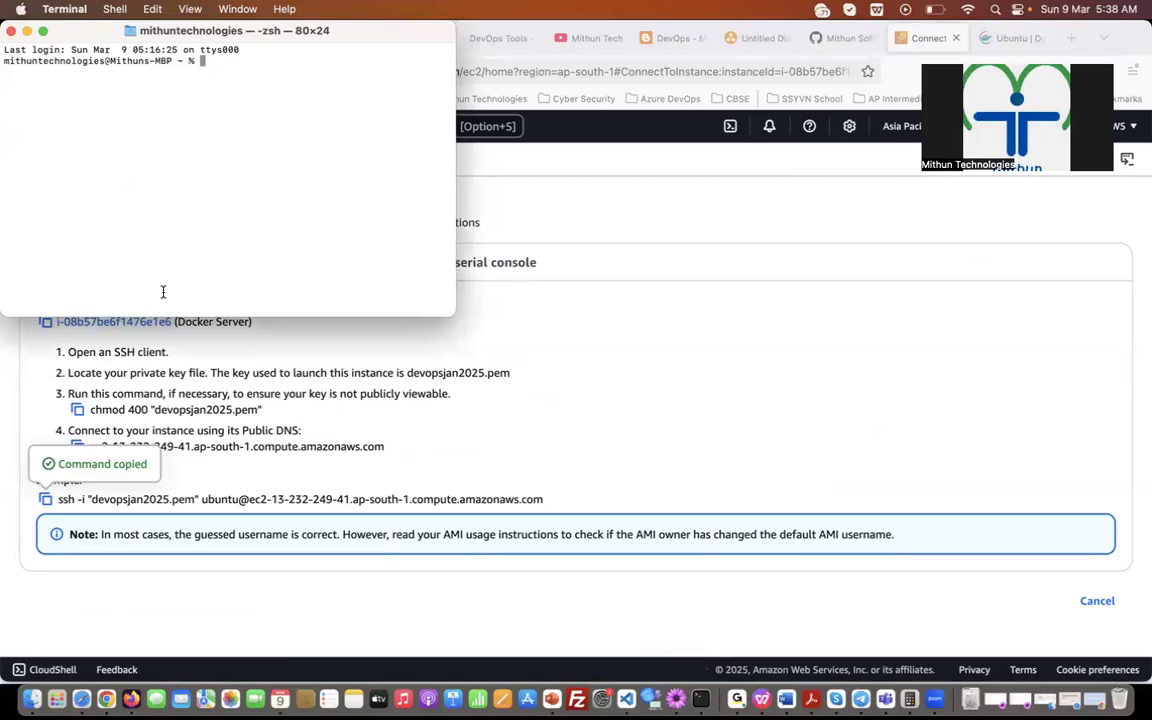
{"action": "key", "text": "super+equal"}
{"action": "key", "text": "super+equal"}
{"action": "key", "text": "super+equal"}
{"action": "key", "text": "super+equal"}
{"action": "key", "text": "super+equal"}
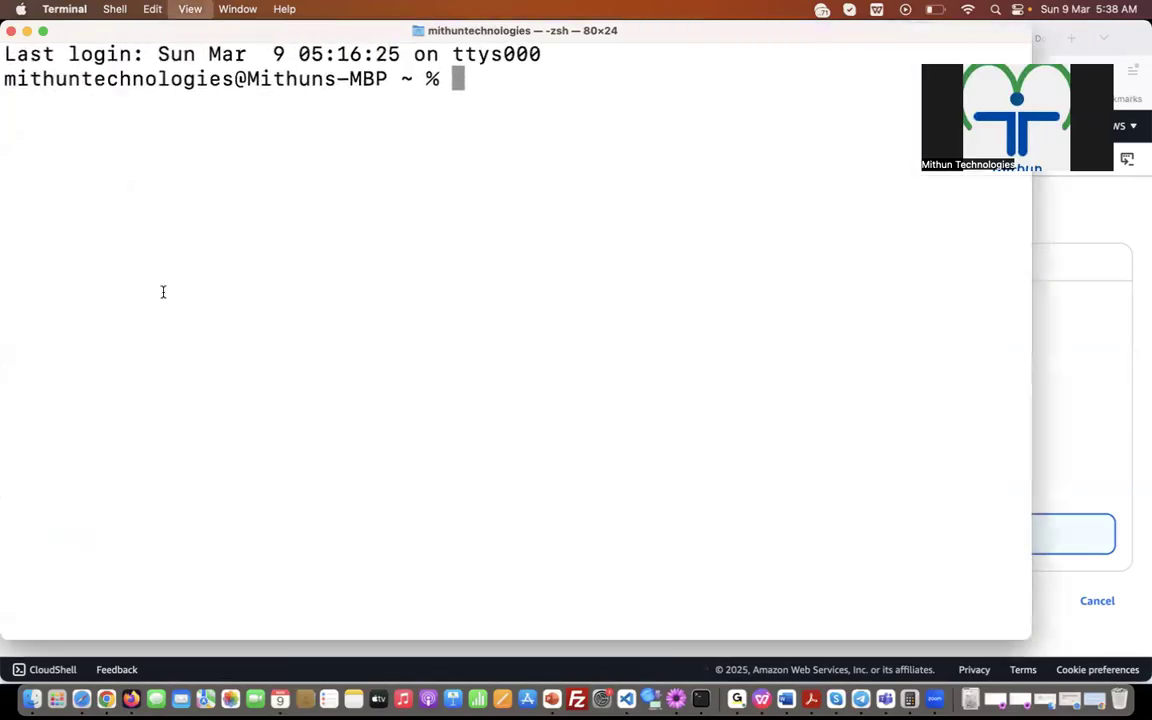
Step: Change the working directory to Desktop/ec2pemfiles
{"action": "type", "text": "cd Desktop/"}
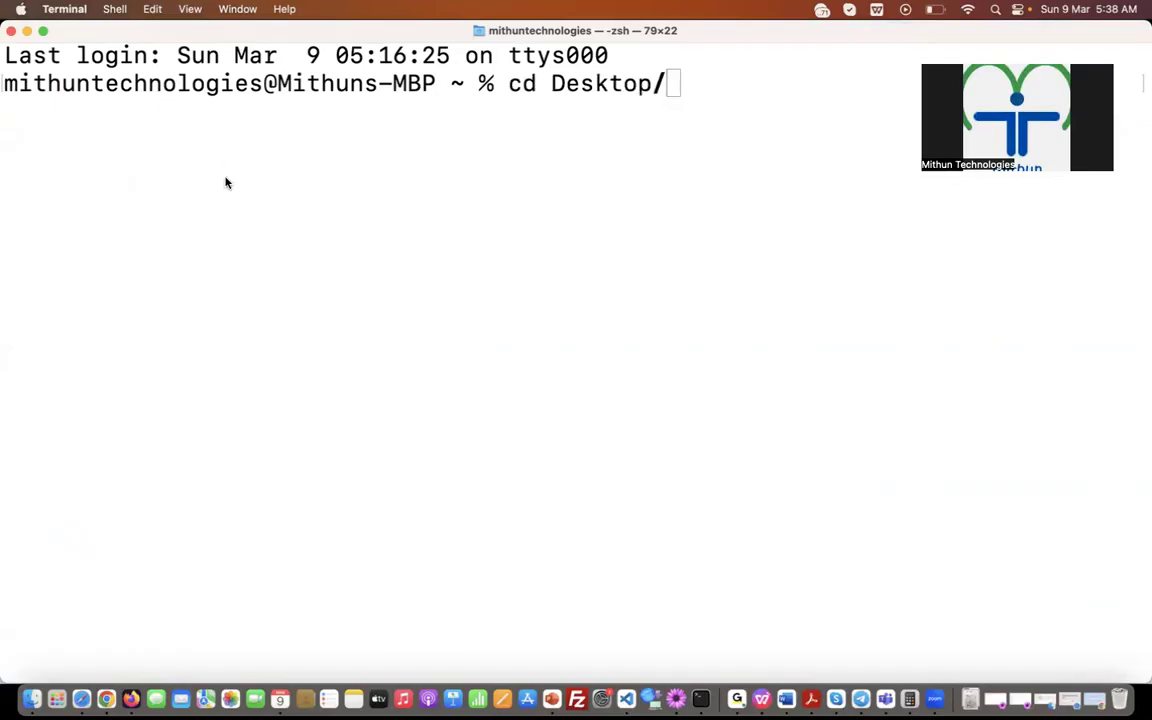
{"action": "left_click", "coordinate": [594, 103]}
{"action": "type", "text": "ec"}
{"action": "key", "text": "Tab"}
{"action": "key", "text": "Return"}
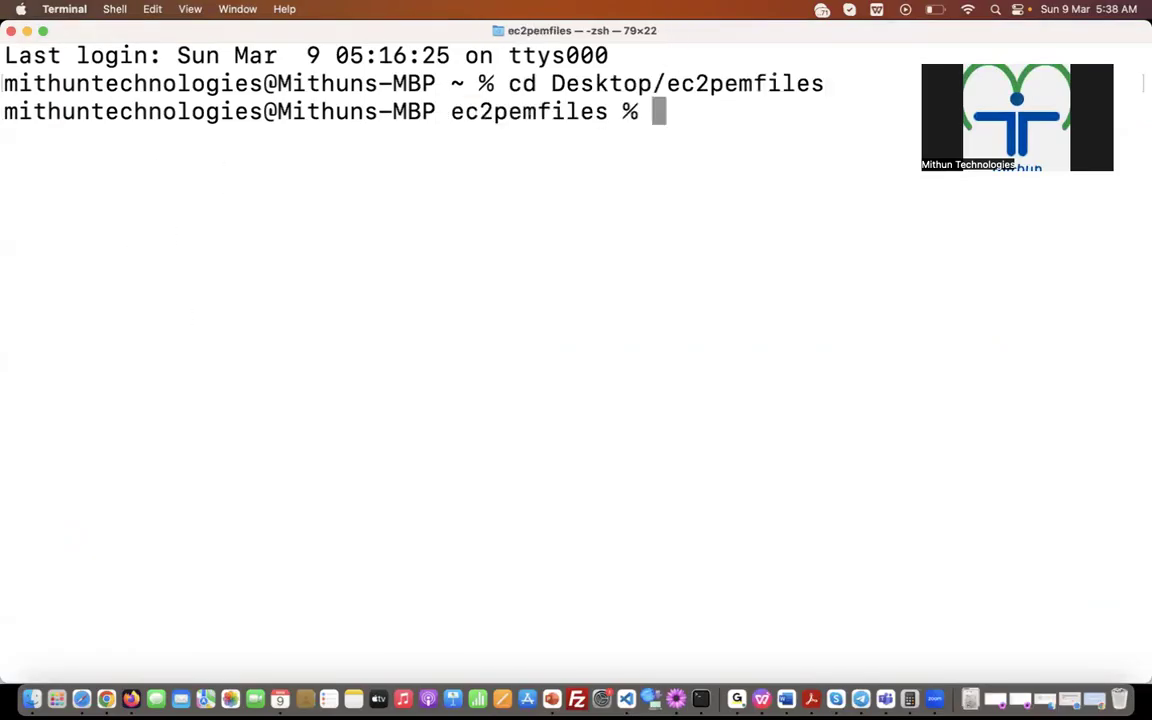
Step: Connect to the Docker Server with the copied SSH command, accepting its host key, and clear the terminal
{"action": "key", "text": "super+v"}
{"action": "key", "text": "Return"}
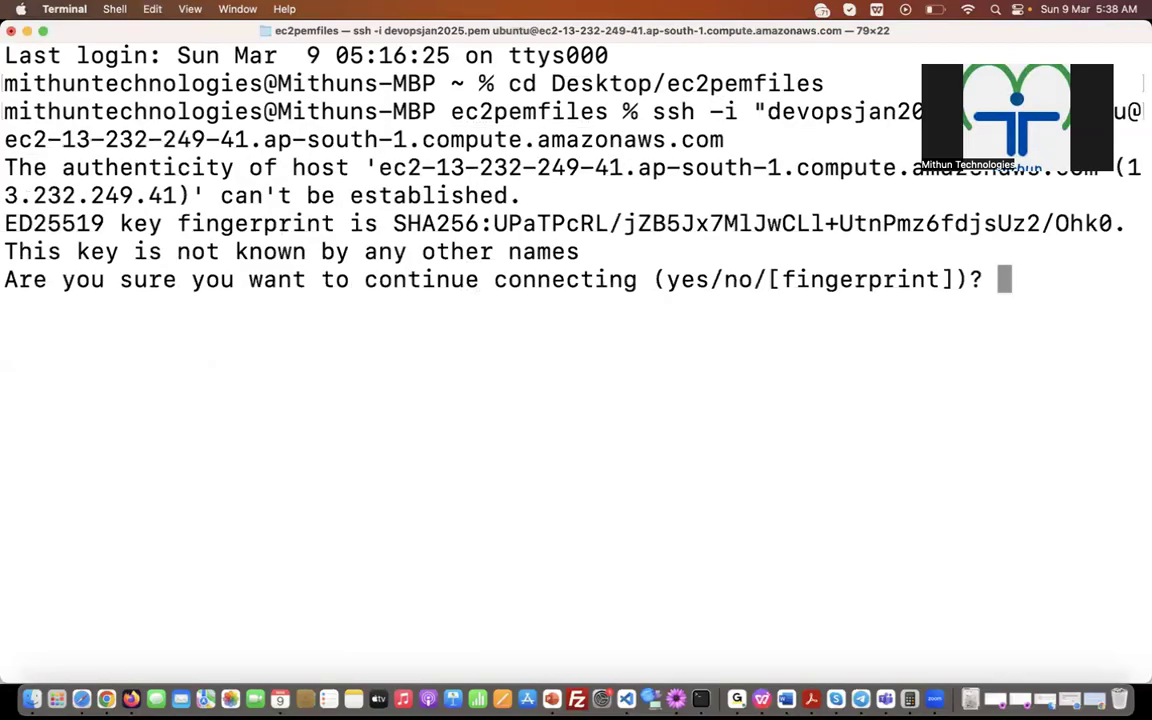
{"action": "type", "text": "yes"}
{"action": "key", "text": "Return"}
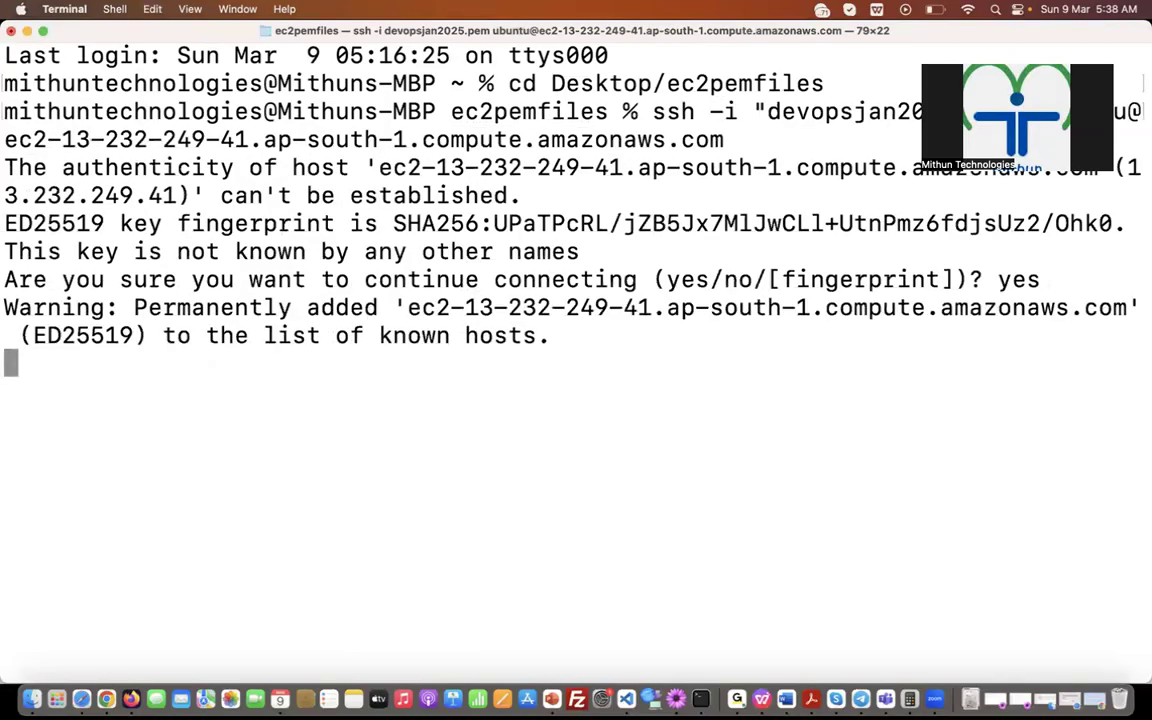
{"action": "type", "text": "clear"}
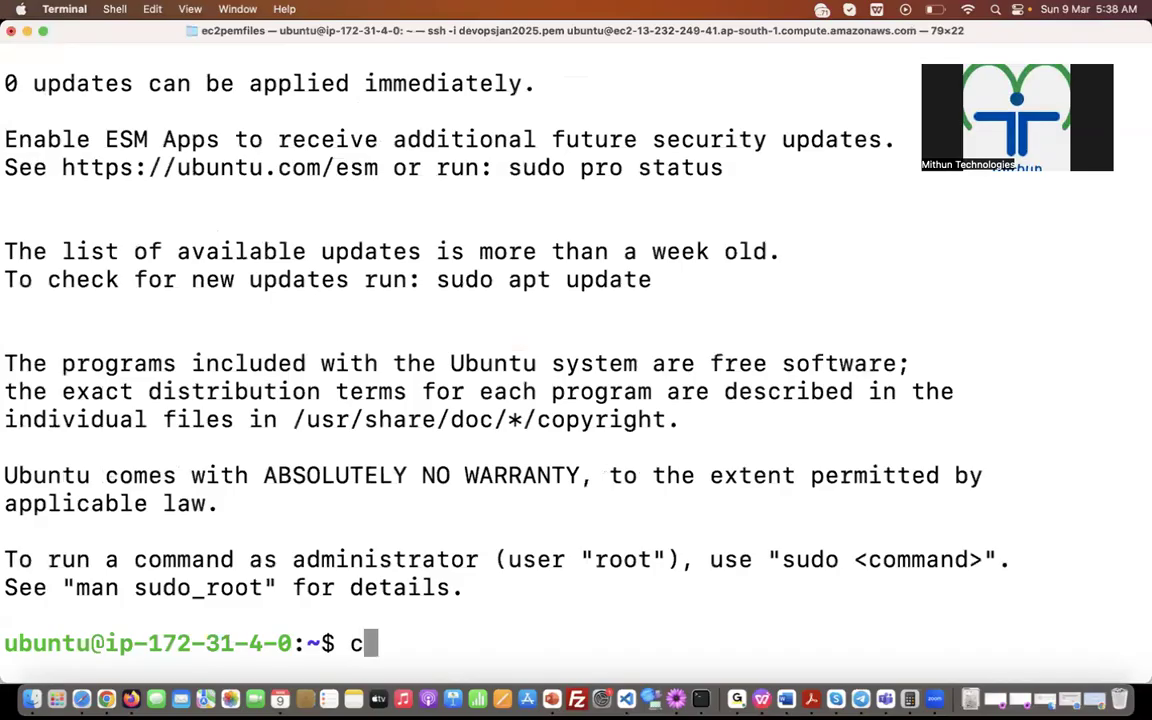
{"action": "key", "text": "Return"}
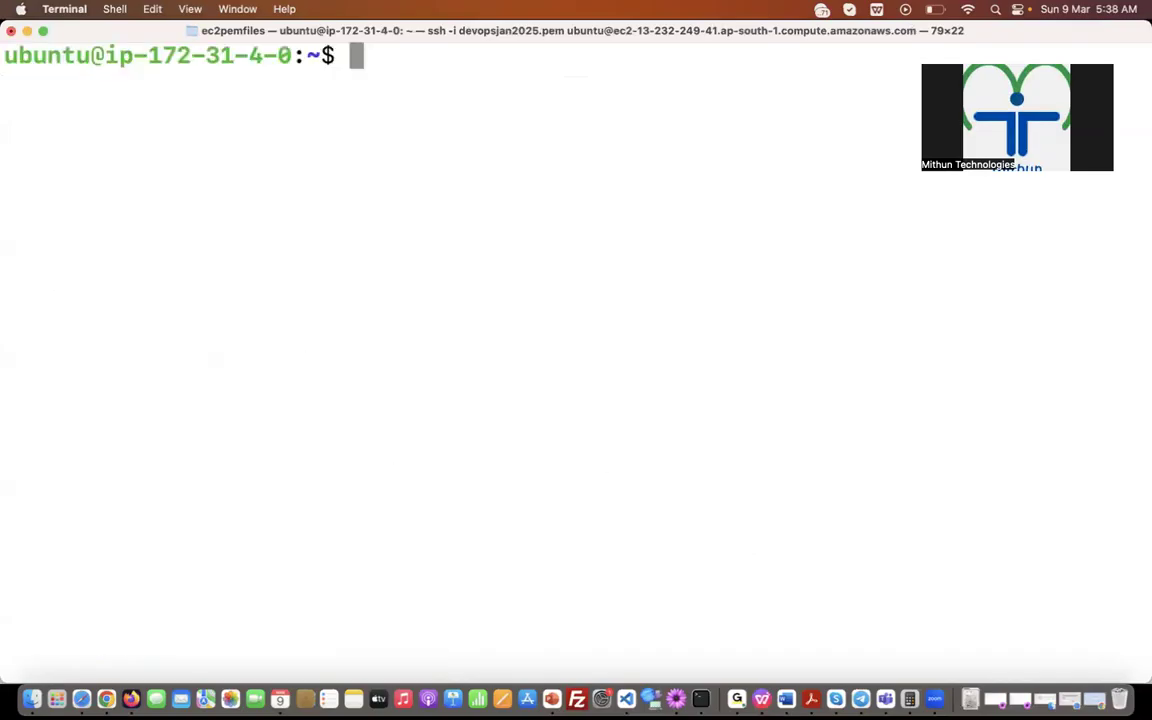
Step: Highlight the ubuntu username in the shell prompt to point out the logged-in account
{"action": "double_click", "coordinate": [37, 61]}
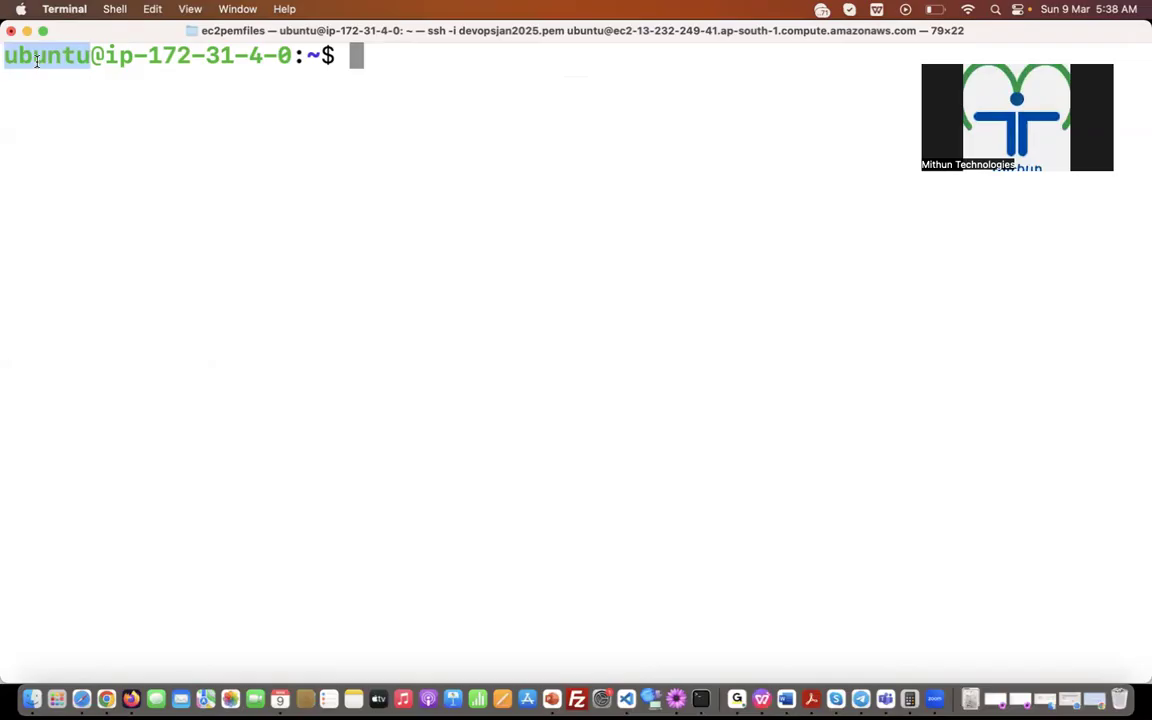
{"action": "left_click", "coordinate": [68, 207]}
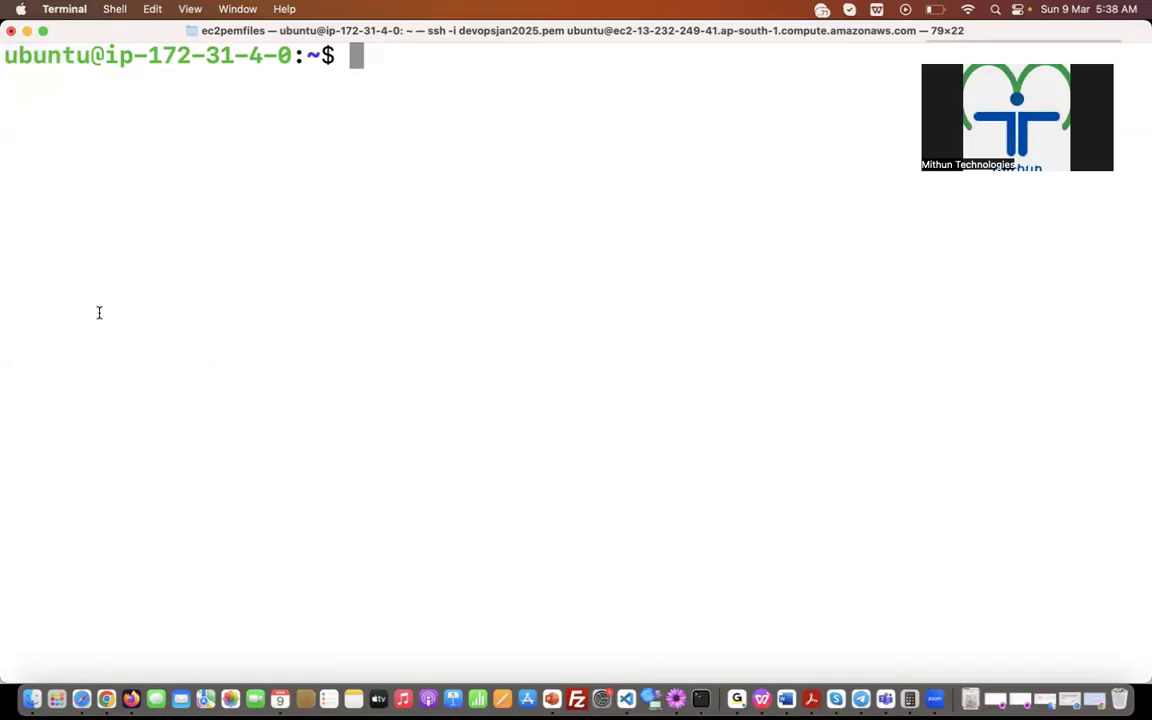
{"action": "double_click", "coordinate": [43, 55]}
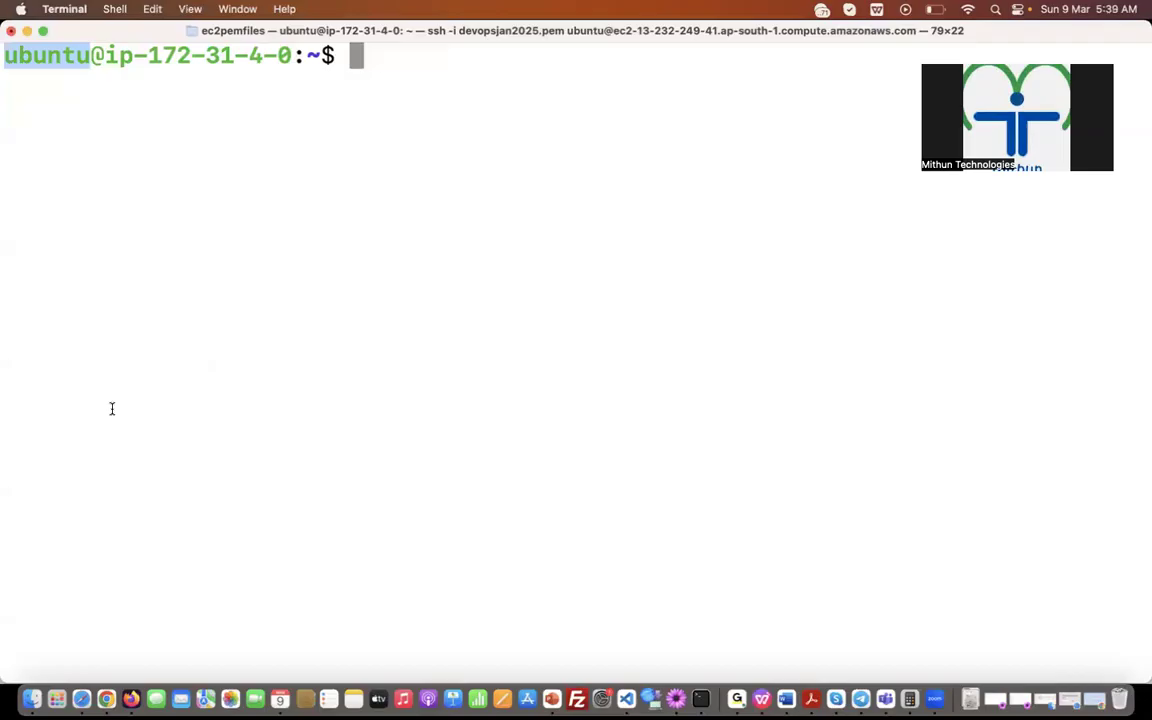
Step: Switch to the Docker Ubuntu install guide in Firefox and find the section on installing with the convenience script
{"action": "left_click", "coordinate": [134, 697]}
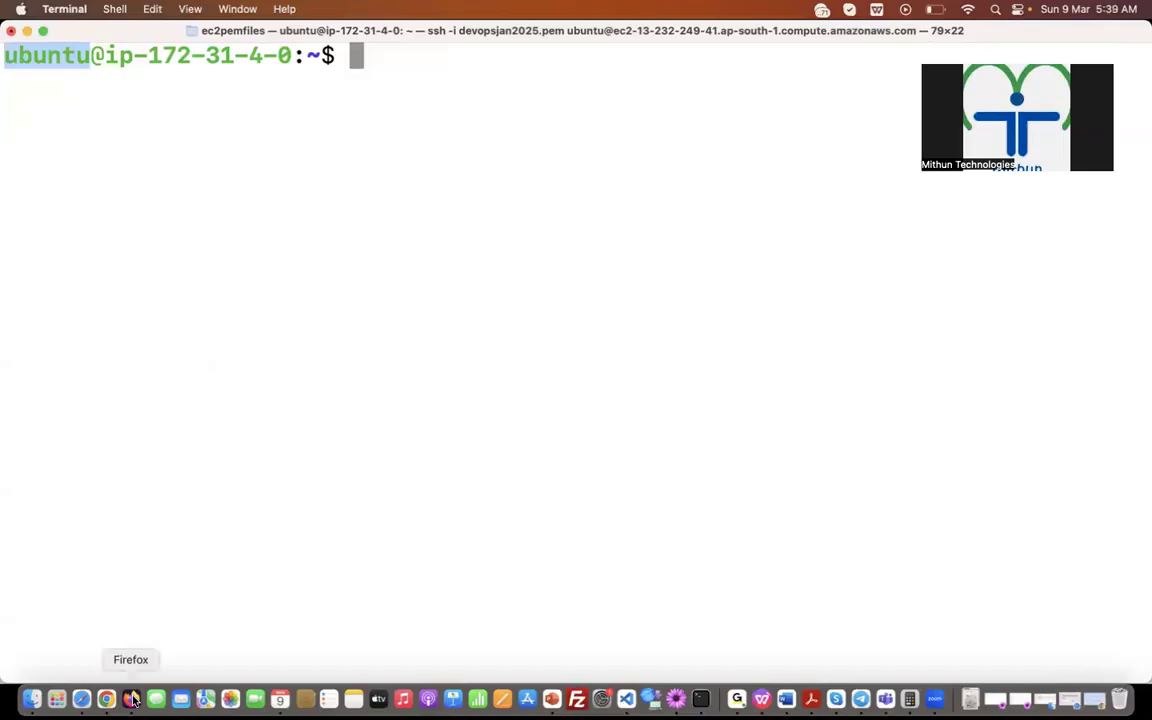
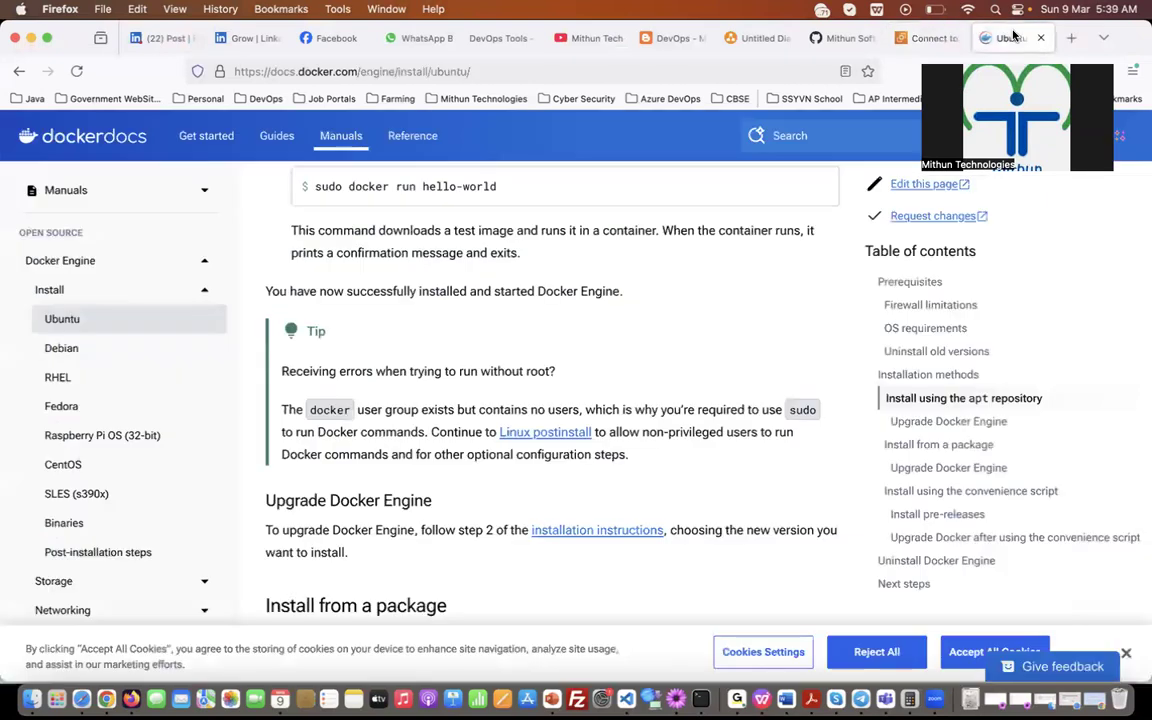
{"action": "scroll", "coordinate": [451, 398], "scroll_direction": "up", "scroll_amount": 3}
{"action": "scroll", "coordinate": [451, 398], "scroll_direction": "down", "scroll_amount": 4}
{"action": "scroll", "coordinate": [451, 398], "scroll_direction": "down", "scroll_amount": 8}
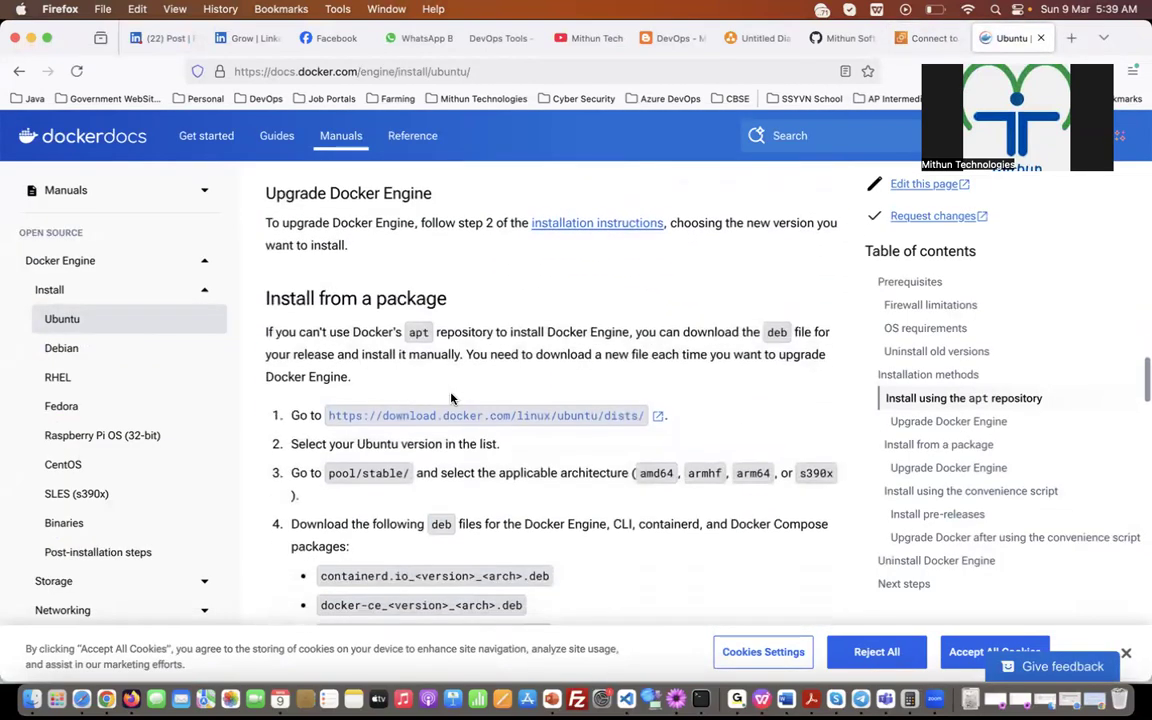
{"action": "scroll", "coordinate": [451, 398], "scroll_direction": "down", "scroll_amount": 10}
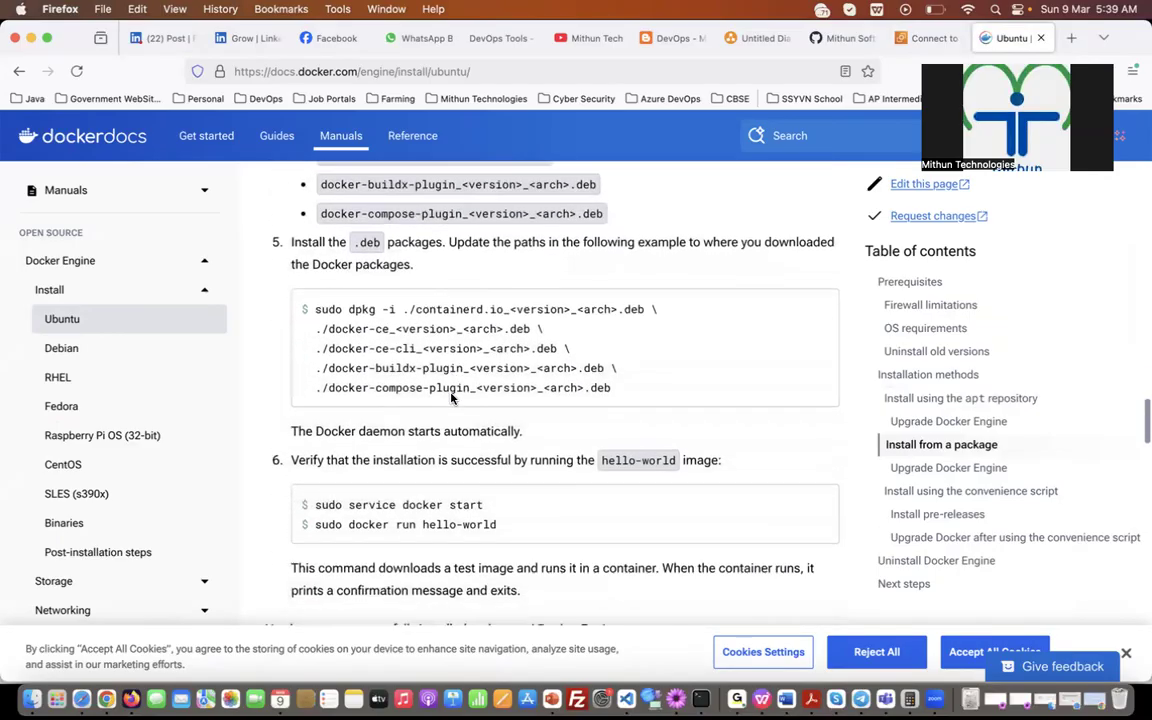
{"action": "scroll", "coordinate": [451, 398], "scroll_direction": "down", "scroll_amount": 2}
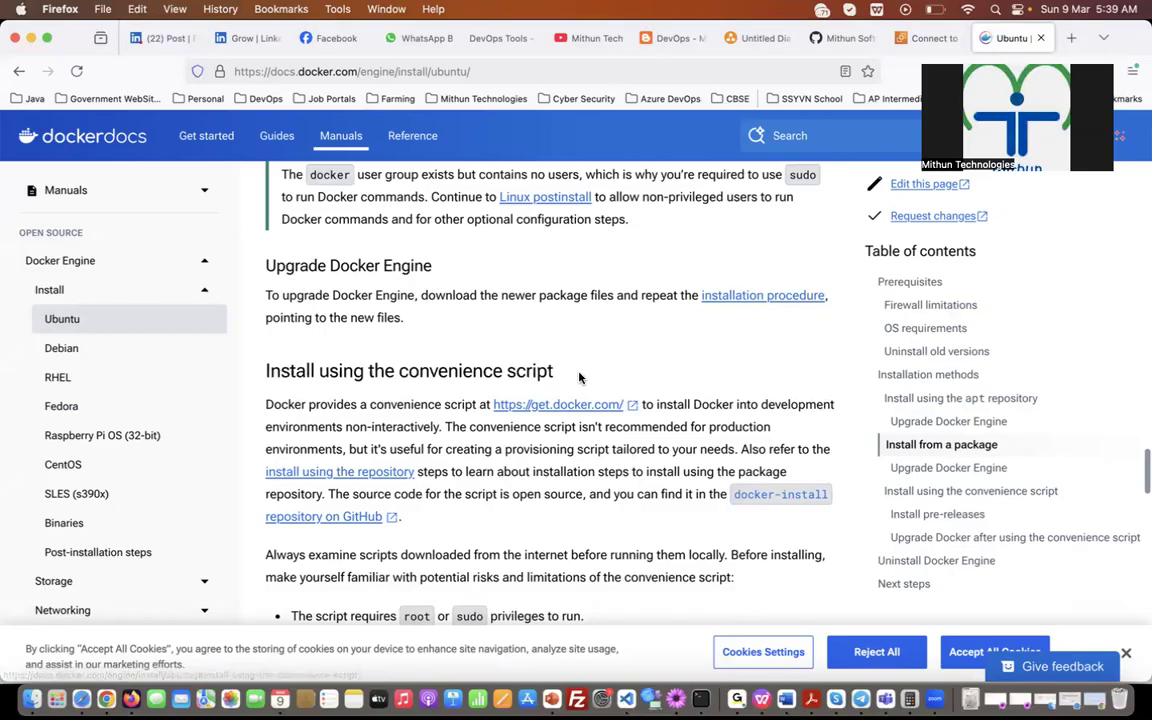
{"action": "scroll", "coordinate": [578, 375], "scroll_direction": "down", "scroll_amount": 1}
{"action": "scroll", "coordinate": [522, 462], "scroll_direction": "down", "scroll_amount": 4}
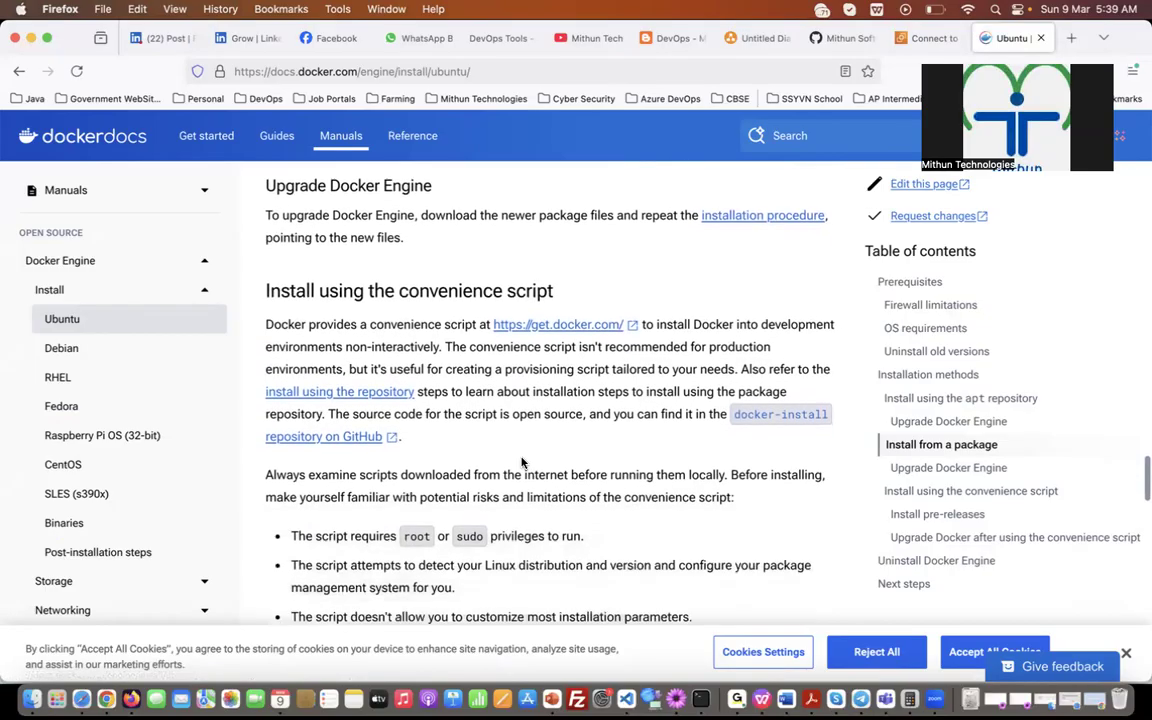
{"action": "scroll", "coordinate": [522, 462], "scroll_direction": "down", "scroll_amount": 2}
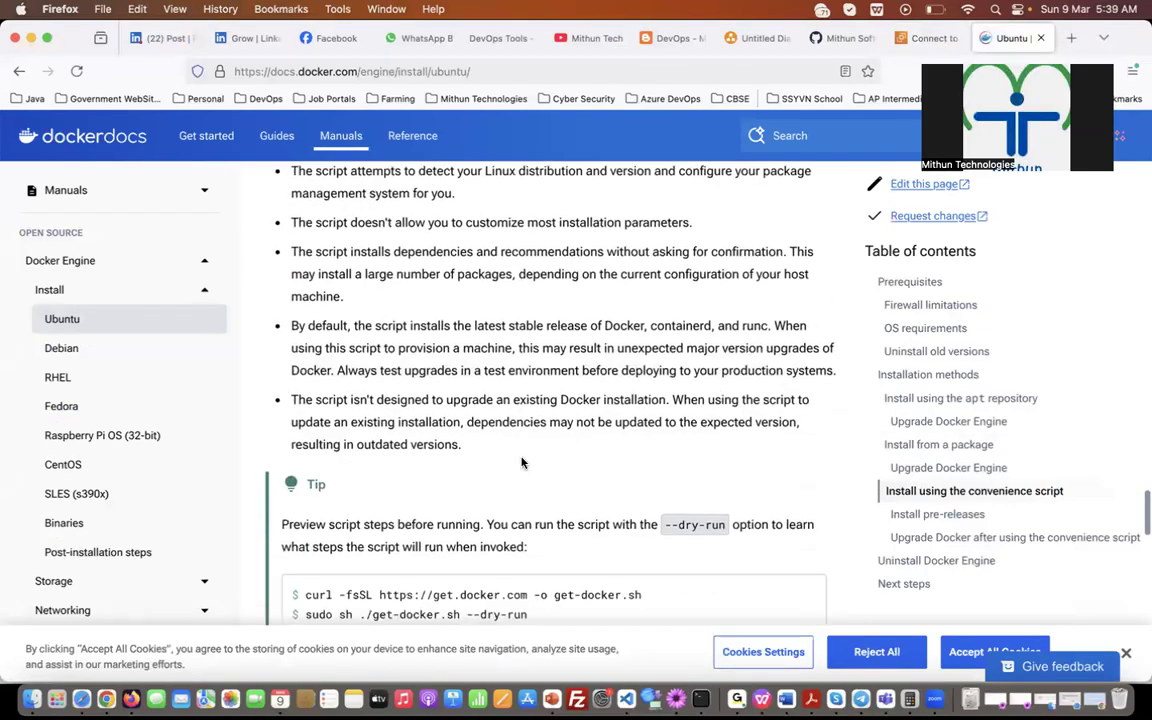
Step: Examine the curl command that downloads the Docker script, highlighting its source URL and the get-docker.sh output file
{"action": "left_click_drag", "start_coordinate": [301, 454], "coordinate": [646, 456]}
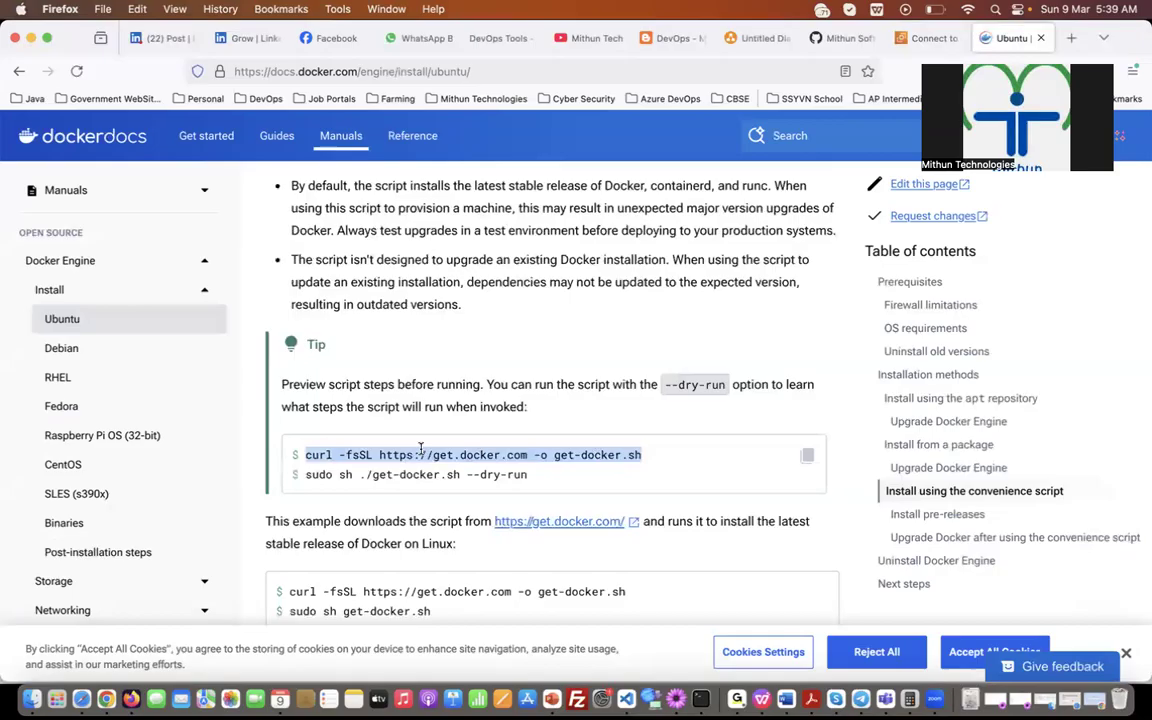
{"action": "left_click", "coordinate": [318, 454]}
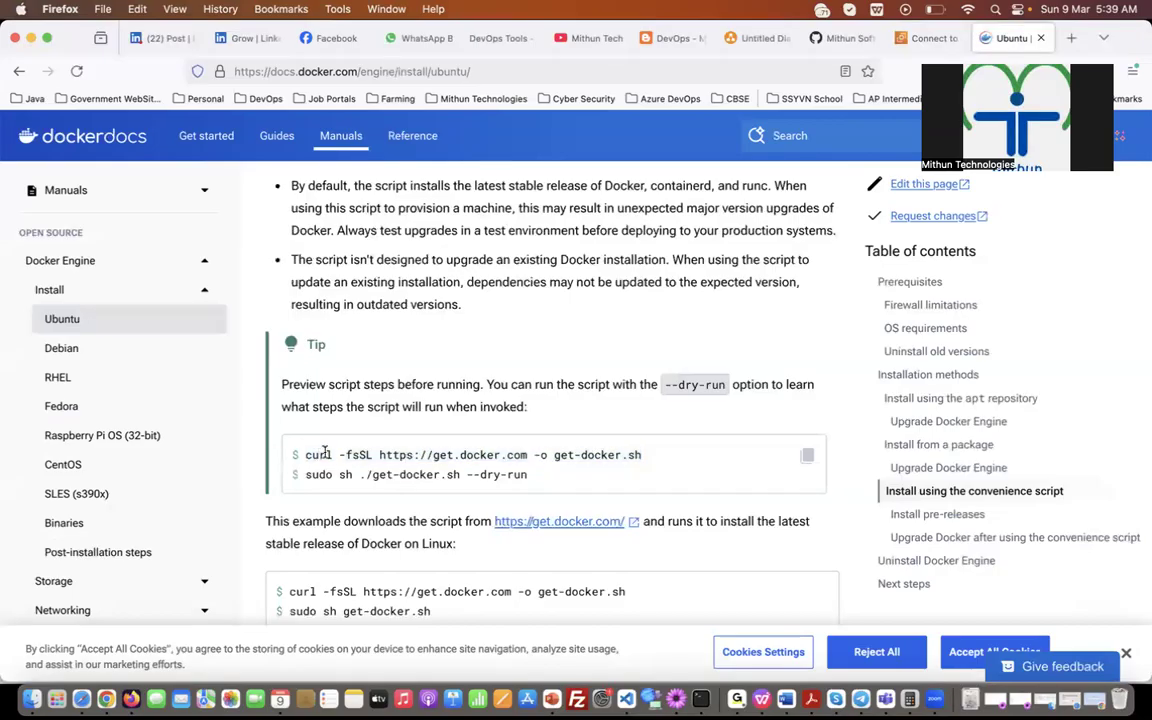
{"action": "left_click_drag", "start_coordinate": [380, 455], "coordinate": [528, 455]}
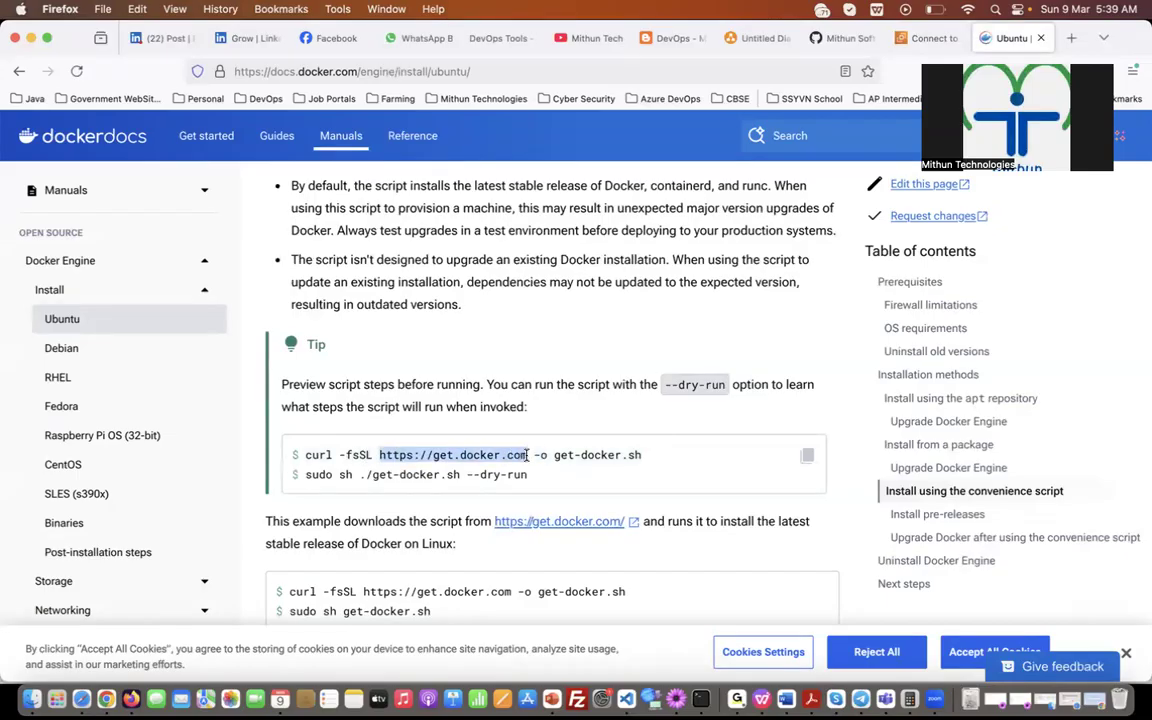
{"action": "left_click", "coordinate": [542, 455]}
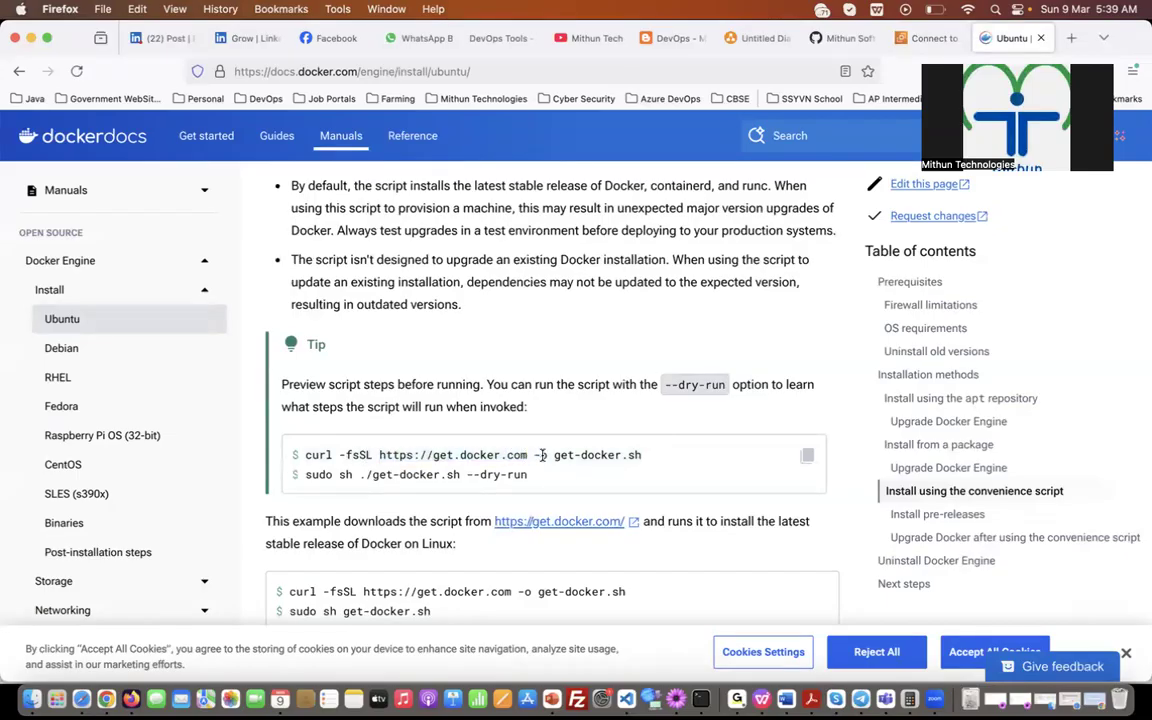
{"action": "left_click_drag", "start_coordinate": [552, 455], "coordinate": [628, 458]}
{"action": "left_click_drag", "start_coordinate": [554, 456], "coordinate": [643, 459]}
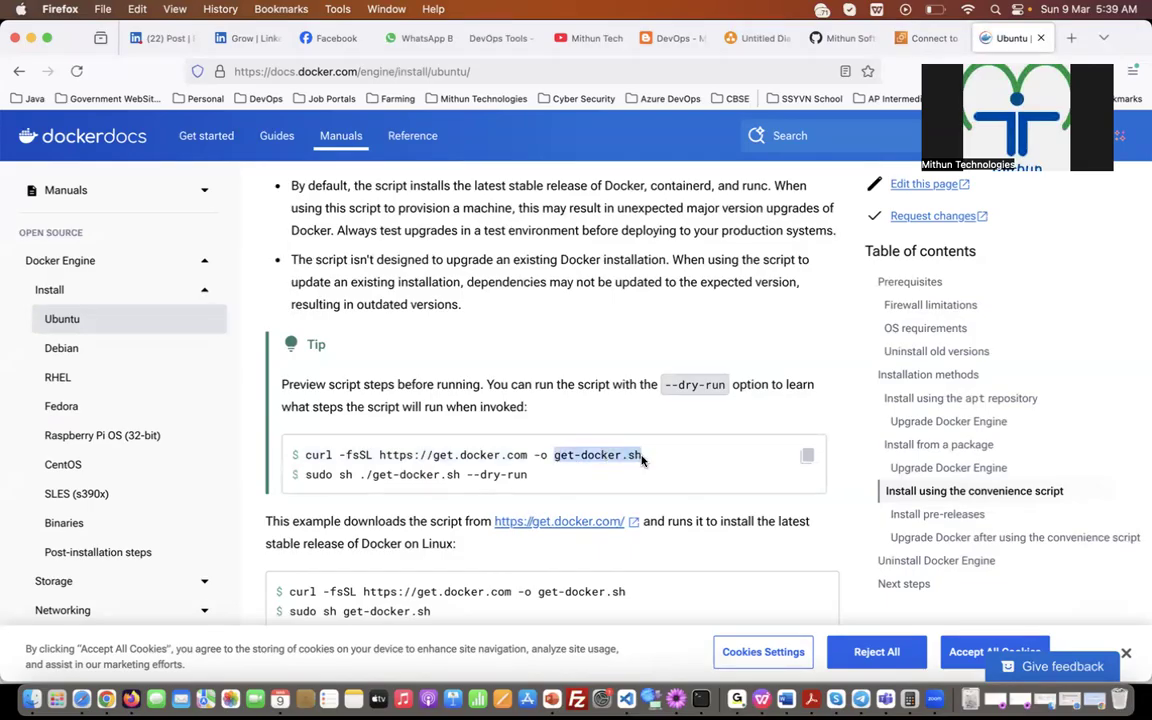
{"action": "left_click", "coordinate": [538, 456]}
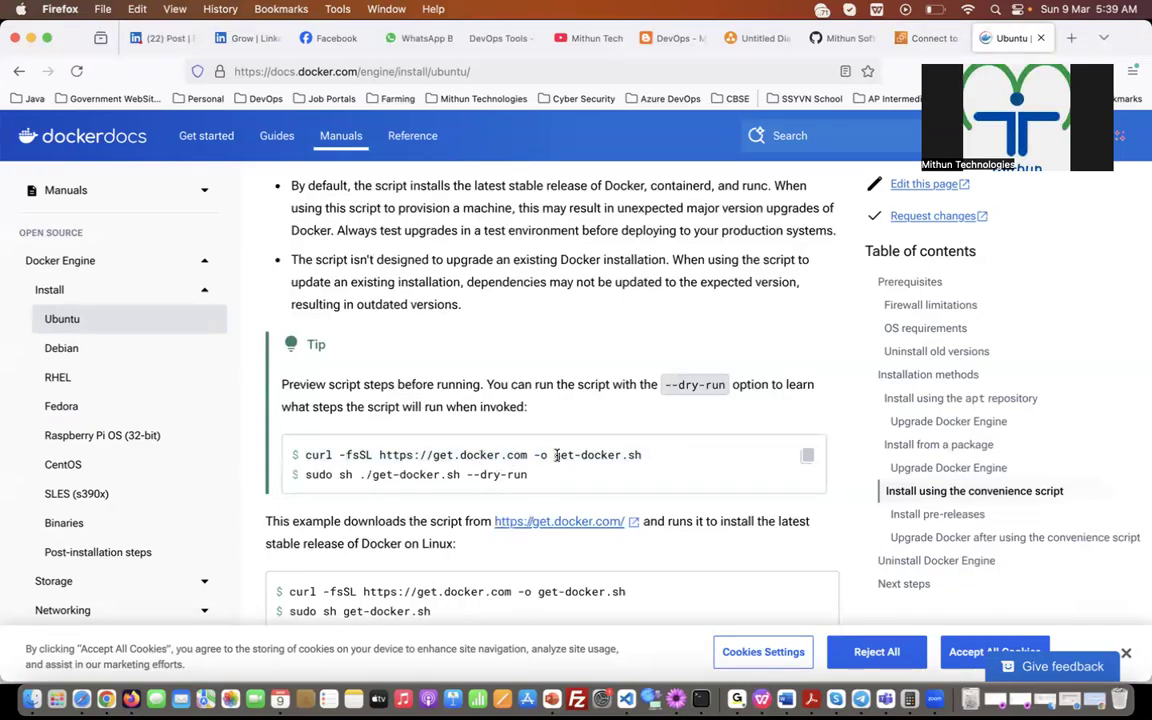
{"action": "left_click_drag", "start_coordinate": [554, 456], "coordinate": [643, 458]}
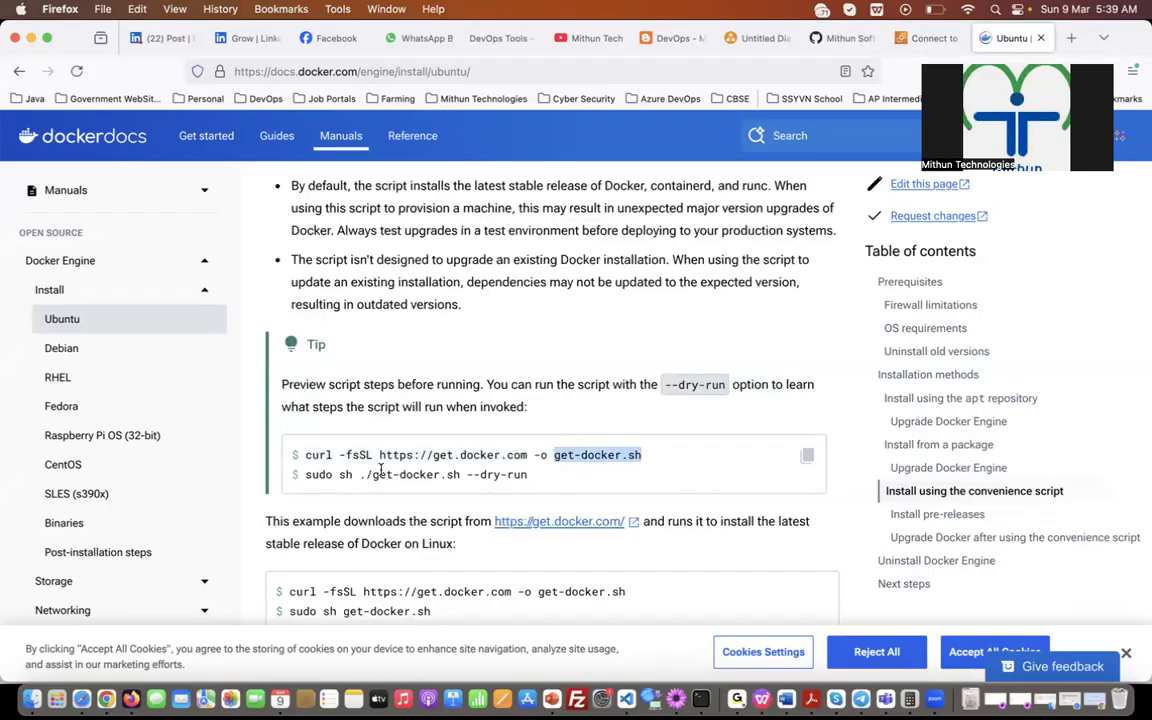
Step: Examine the preview tip, highlighting the get-docker.sh command with --dry-run, the tip's first sentence and both preview commands
{"action": "left_click", "coordinate": [307, 474]}
{"action": "left_click_drag", "start_coordinate": [307, 474], "coordinate": [535, 477]}
{"action": "left_click", "coordinate": [472, 476]}
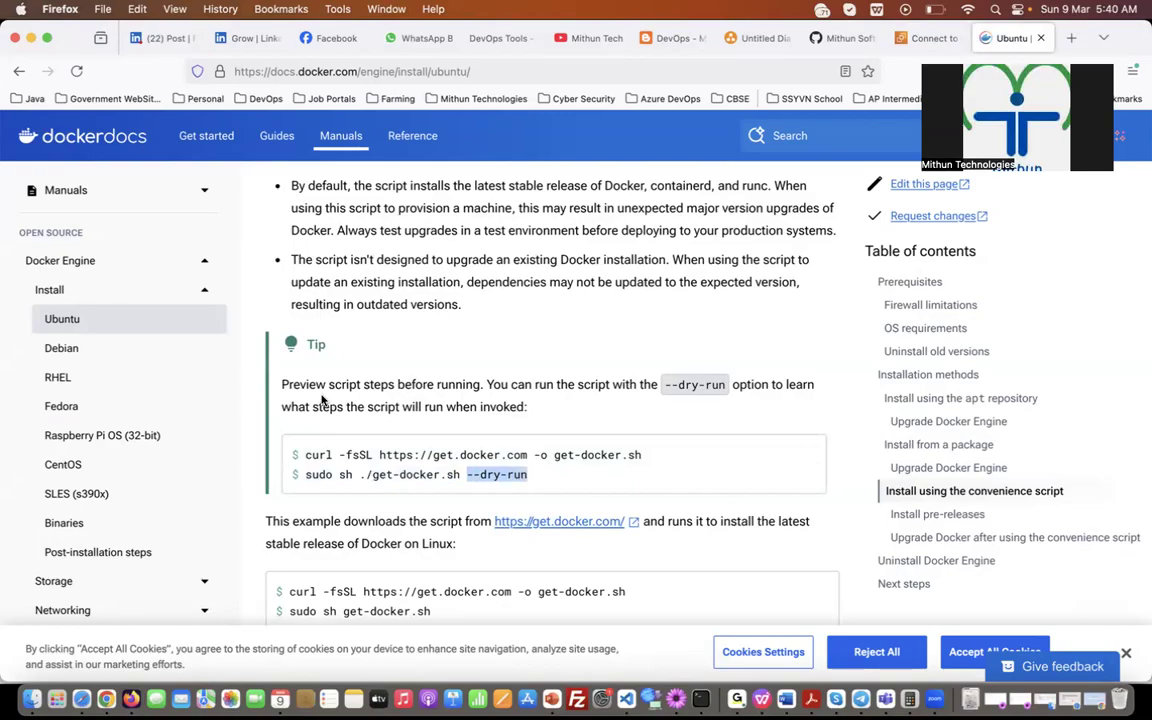
{"action": "left_click_drag", "start_coordinate": [282, 386], "coordinate": [484, 382]}
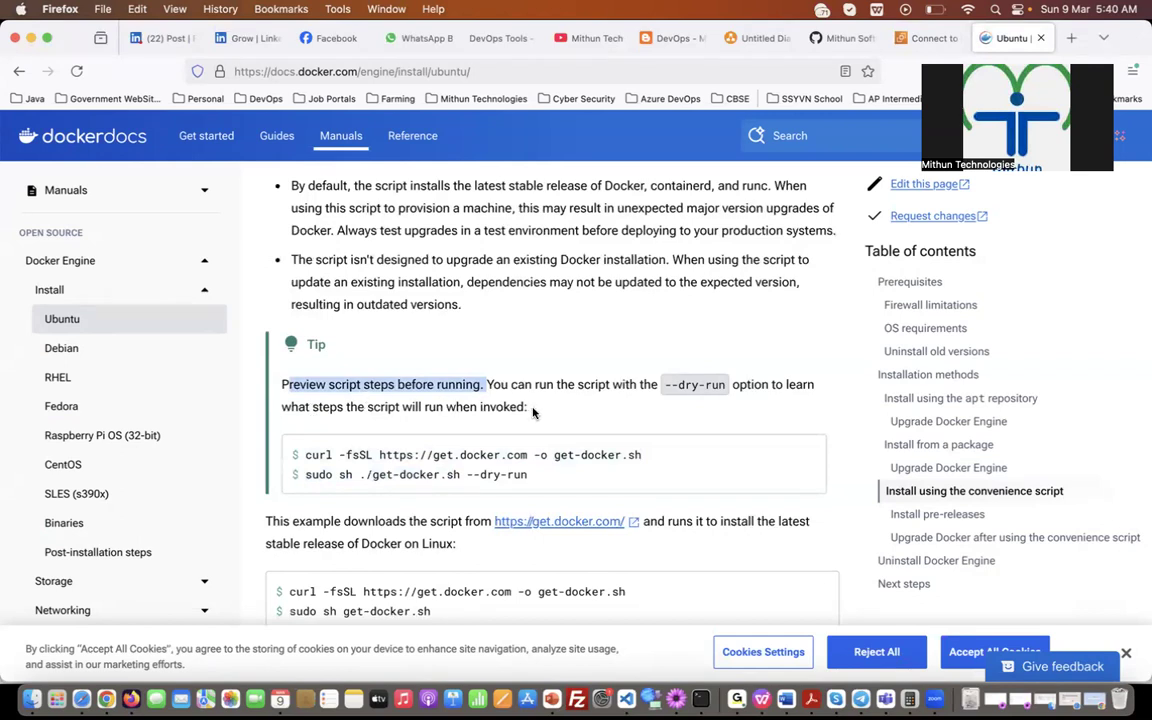
{"action": "scroll", "coordinate": [530, 407], "scroll_direction": "down", "scroll_amount": 2}
{"action": "left_click_drag", "start_coordinate": [532, 425], "coordinate": [302, 408]}
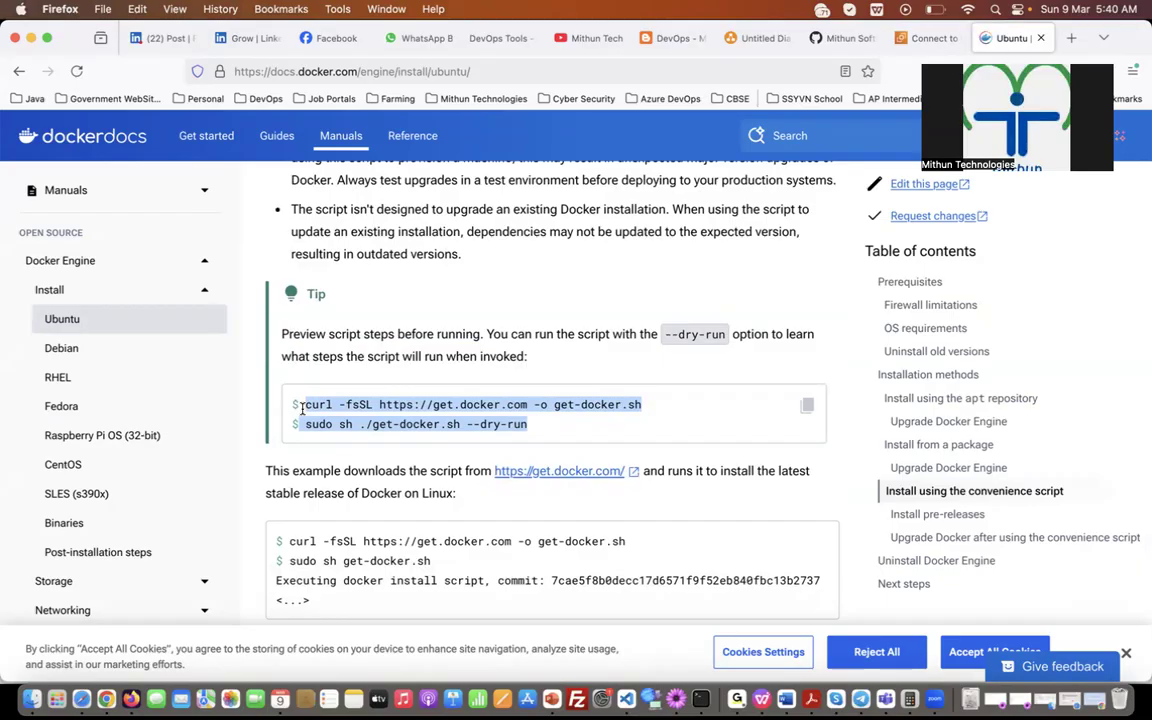
Step: Compare the --dry-run option with the actual install example, highlighting its curl and sudo sh get-docker.sh commands
{"action": "scroll", "coordinate": [302, 408], "scroll_direction": "down", "scroll_amount": 3}
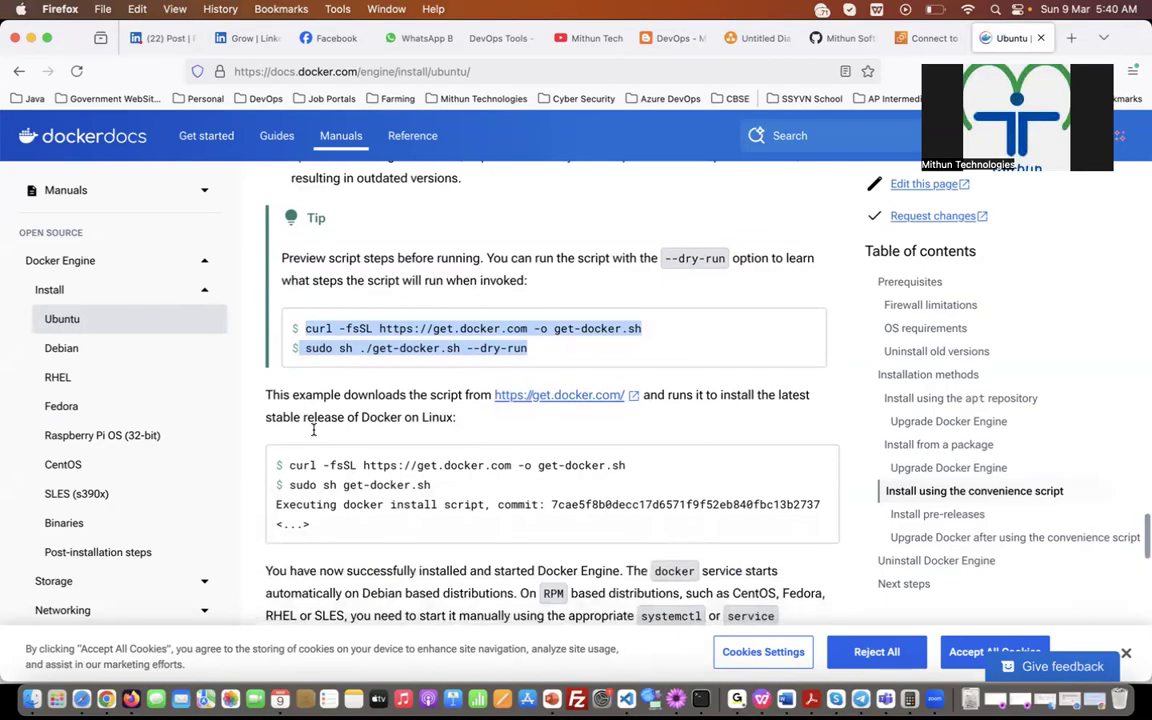
{"action": "left_click", "coordinate": [302, 475]}
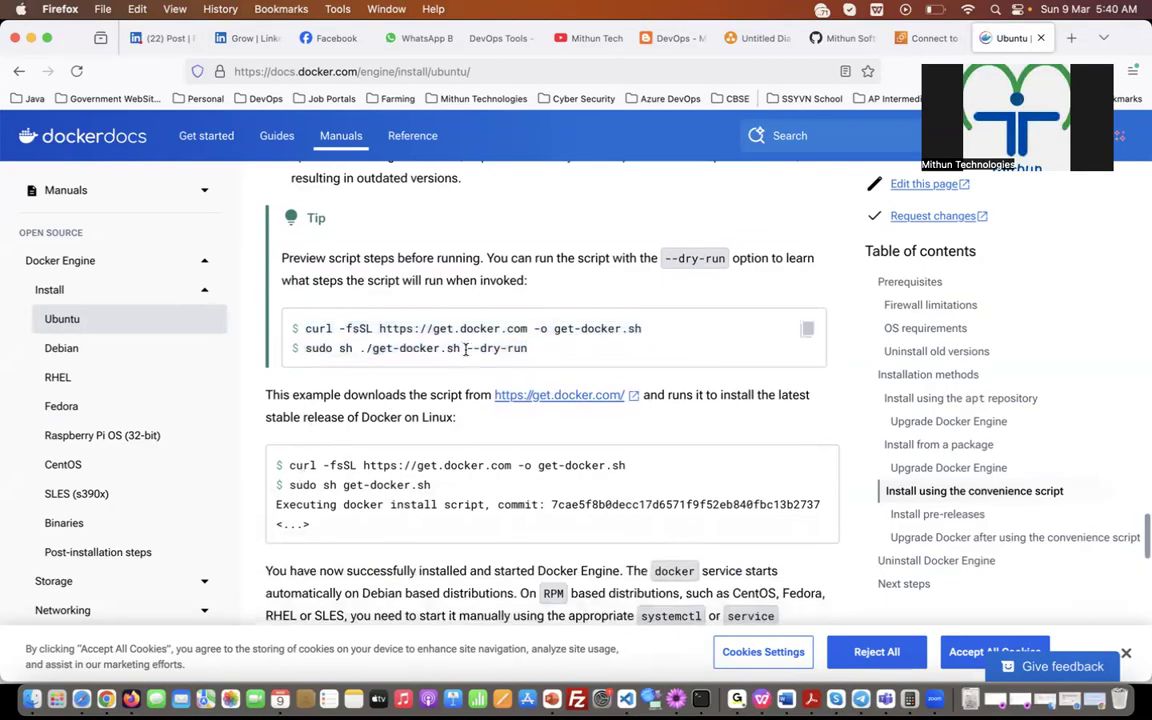
{"action": "left_click_drag", "start_coordinate": [466, 348], "coordinate": [533, 352]}
{"action": "left_click_drag", "start_coordinate": [289, 466], "coordinate": [443, 484]}
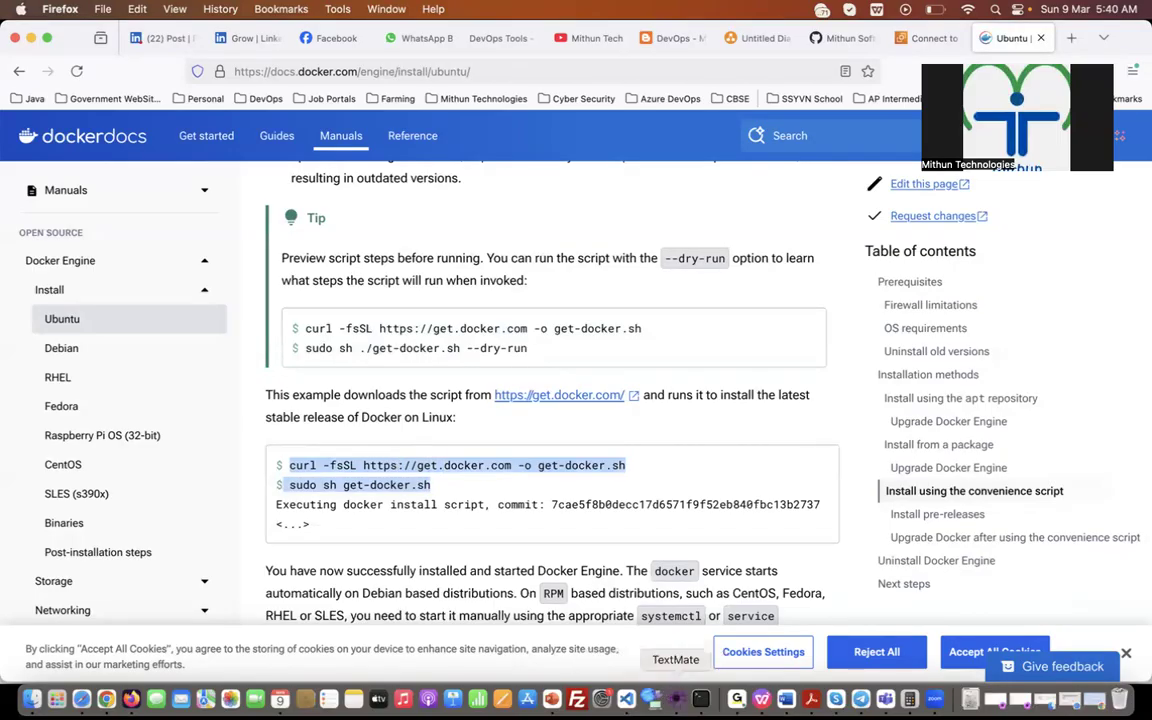
Step: Switch to the Docker installation notes in TextMate and examine the one-line install command, including its curl part, pipe and /bin/bash
{"action": "left_click", "coordinate": [676, 698]}
{"action": "scroll", "coordinate": [388, 463], "scroll_direction": "down", "scroll_amount": 1}
{"action": "left_click", "coordinate": [170, 329]}
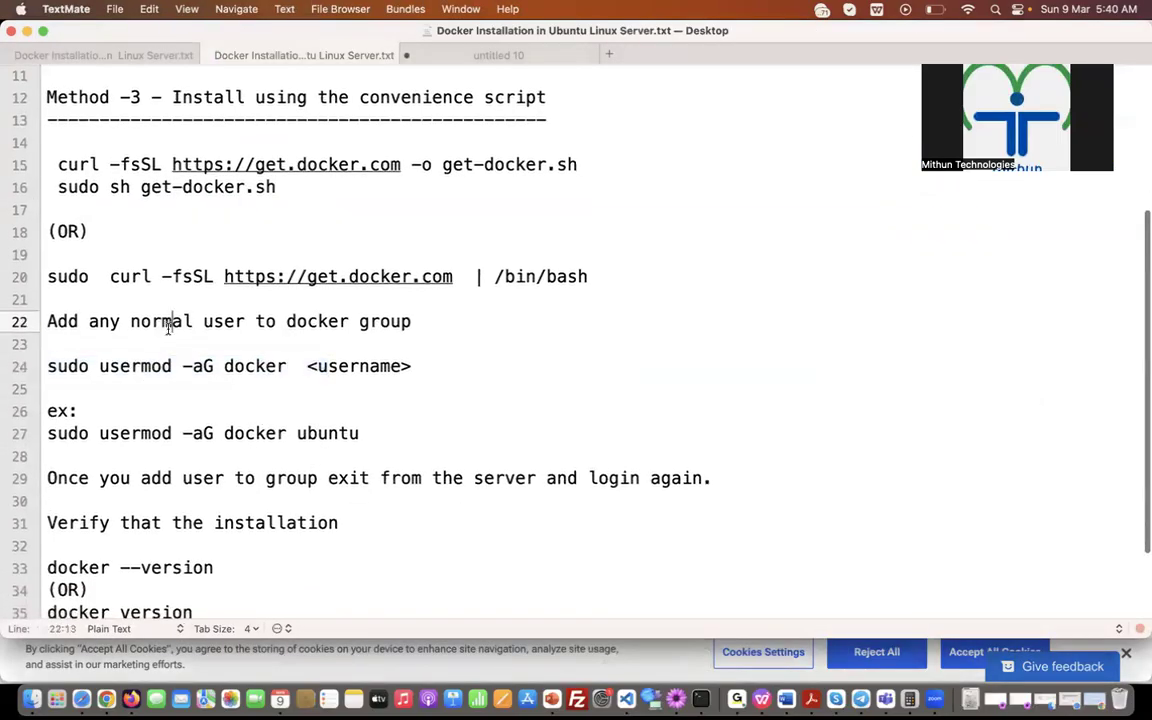
{"action": "scroll", "coordinate": [140, 333], "scroll_direction": "up", "scroll_amount": 2}
{"action": "left_click_drag", "start_coordinate": [44, 331], "coordinate": [601, 338]}
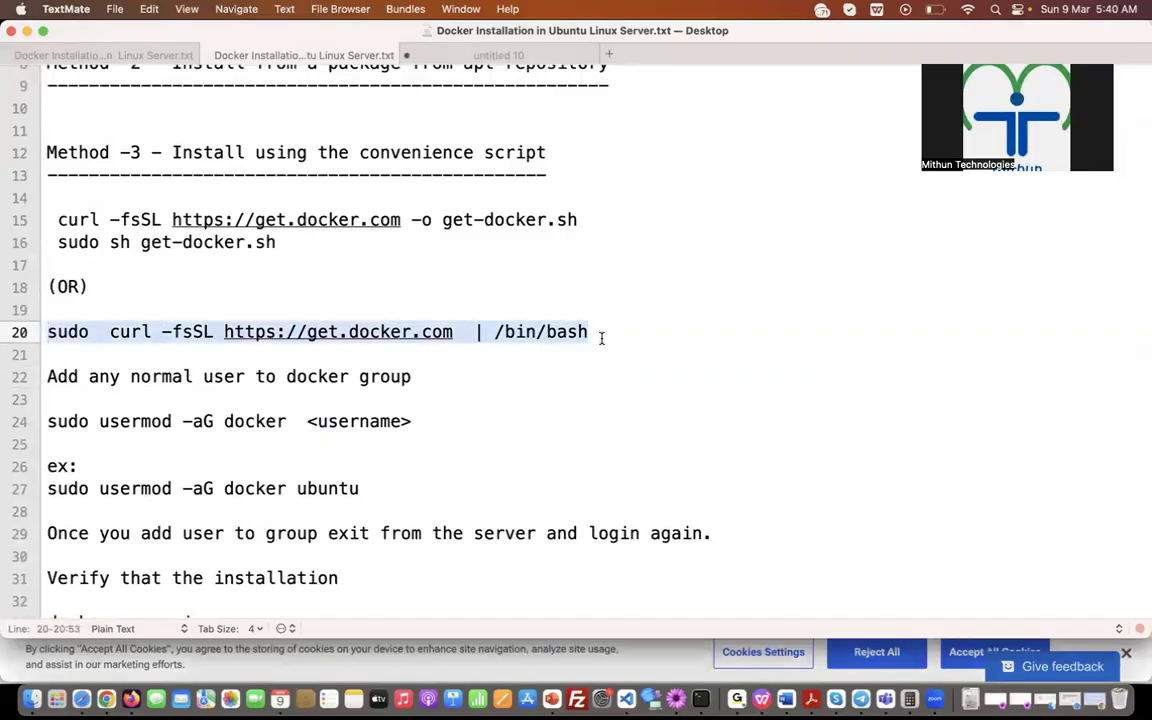
{"action": "left_click", "coordinate": [290, 352]}
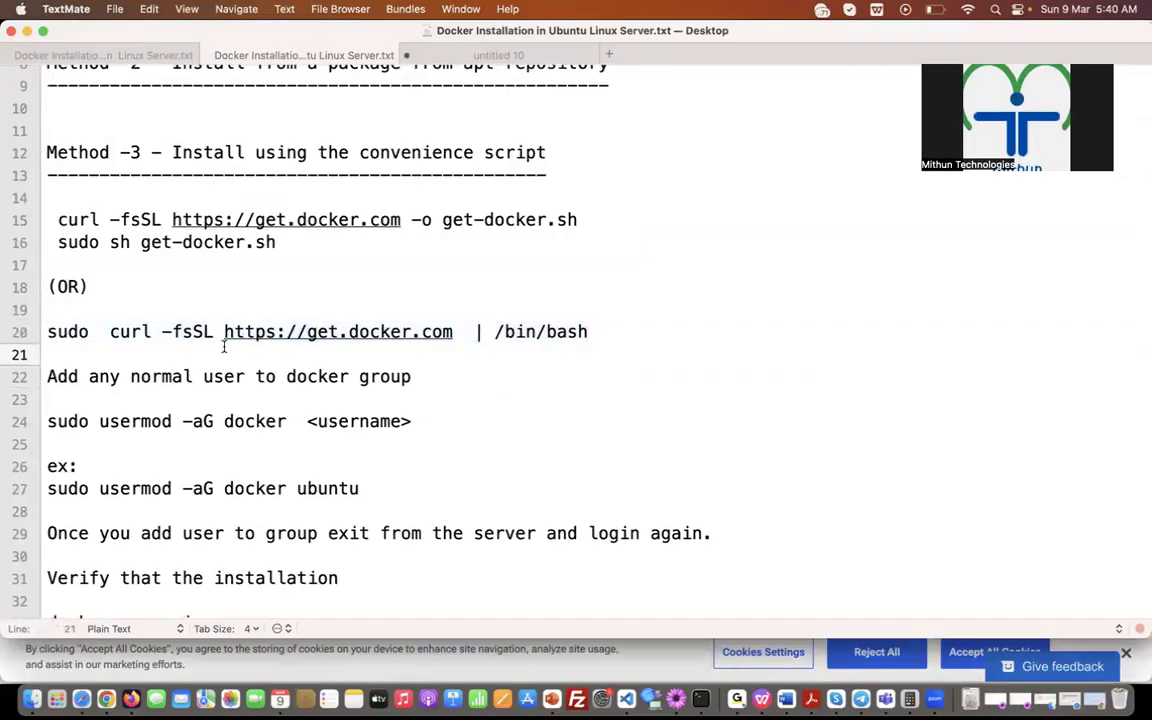
{"action": "left_click", "coordinate": [54, 331]}
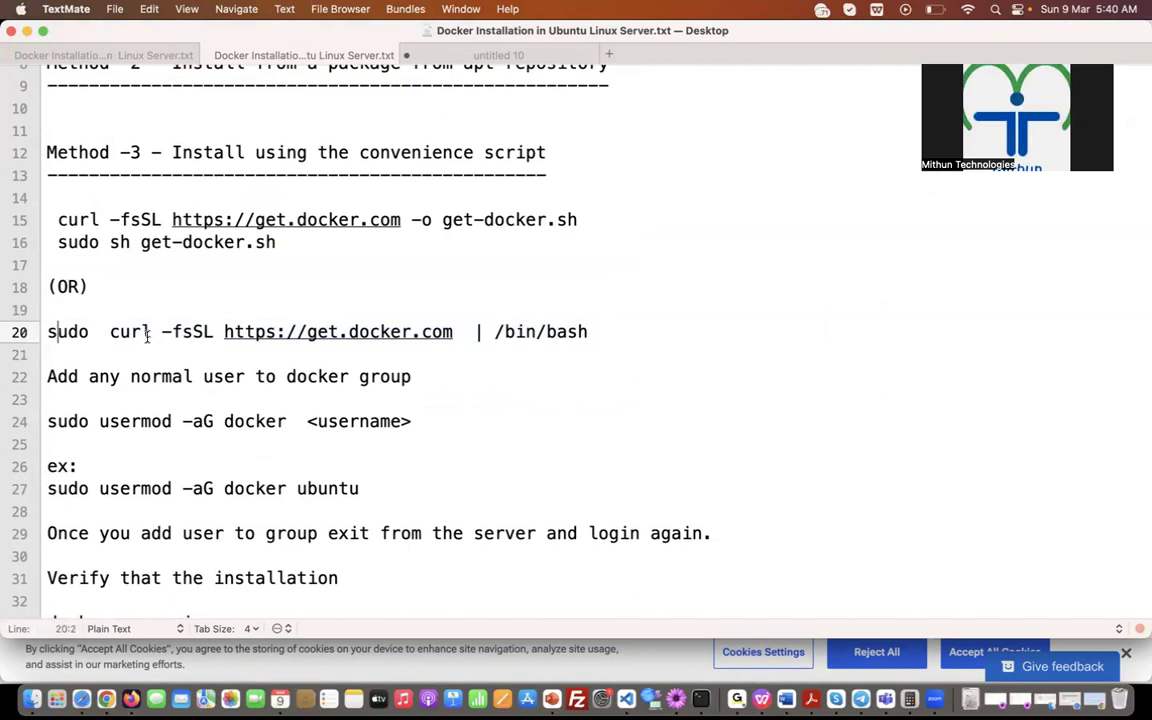
{"action": "left_click_drag", "start_coordinate": [108, 331], "coordinate": [598, 331]}
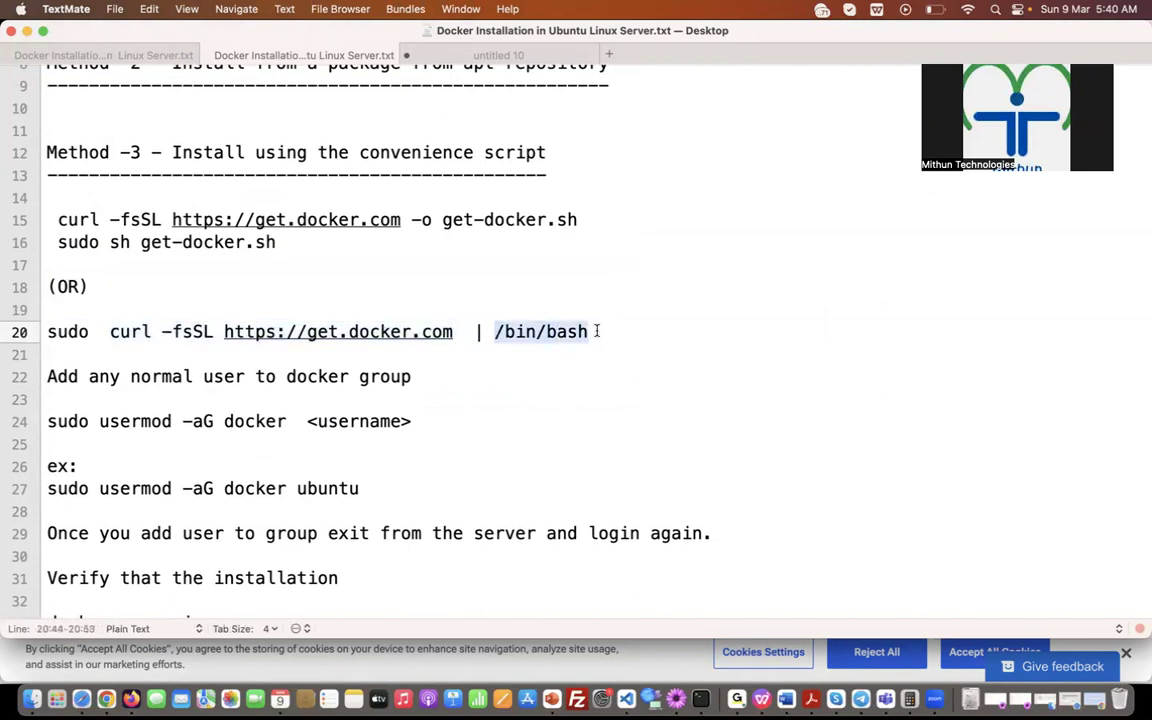
{"action": "left_click", "coordinate": [536, 331]}
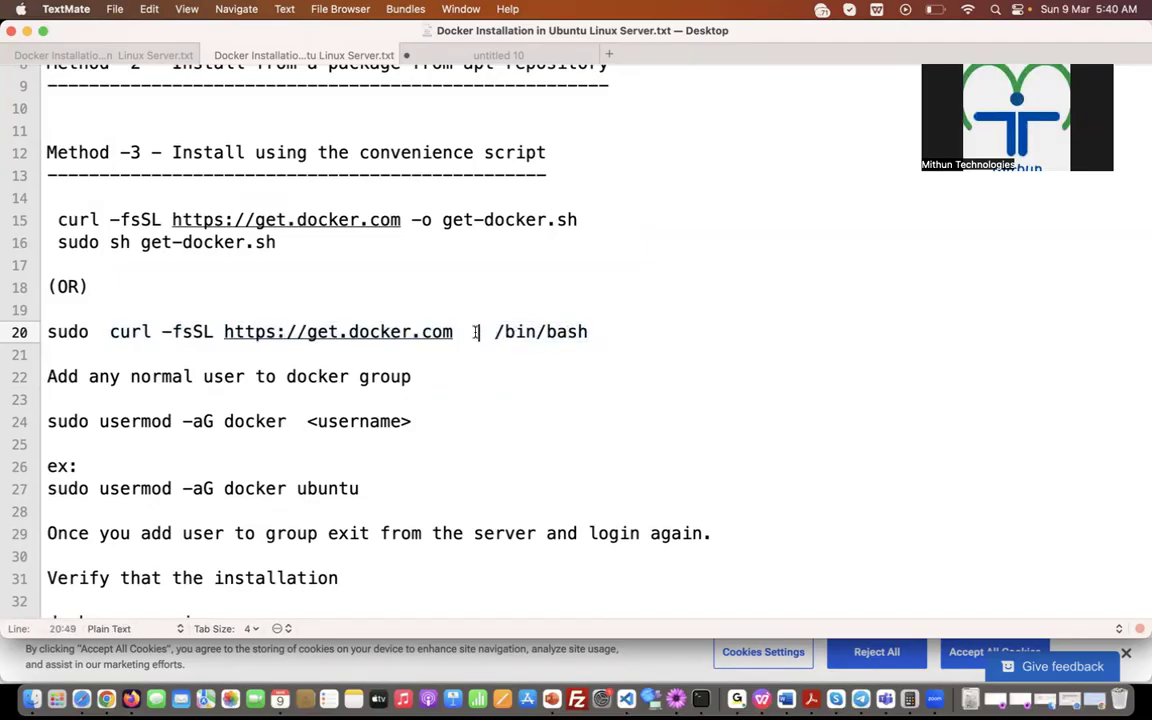
{"action": "left_click_drag", "start_coordinate": [476, 331], "coordinate": [486, 332]}
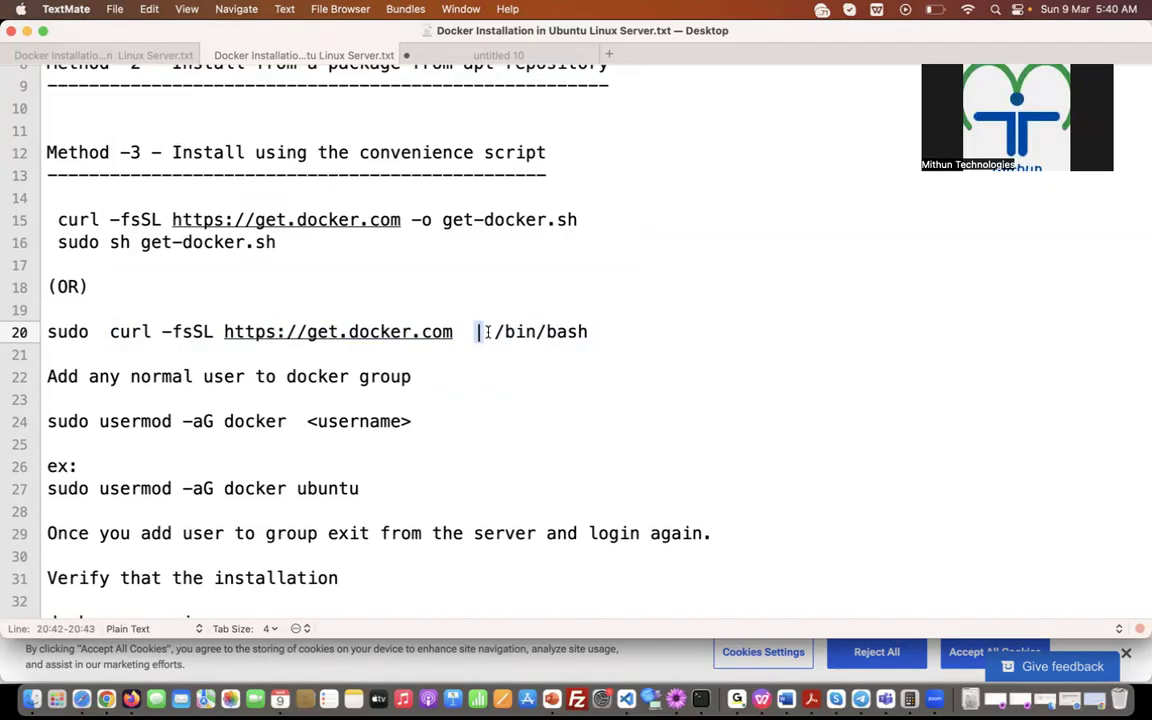
{"action": "left_click_drag", "start_coordinate": [44, 331], "coordinate": [588, 327]}
{"action": "key", "text": "super+c"}
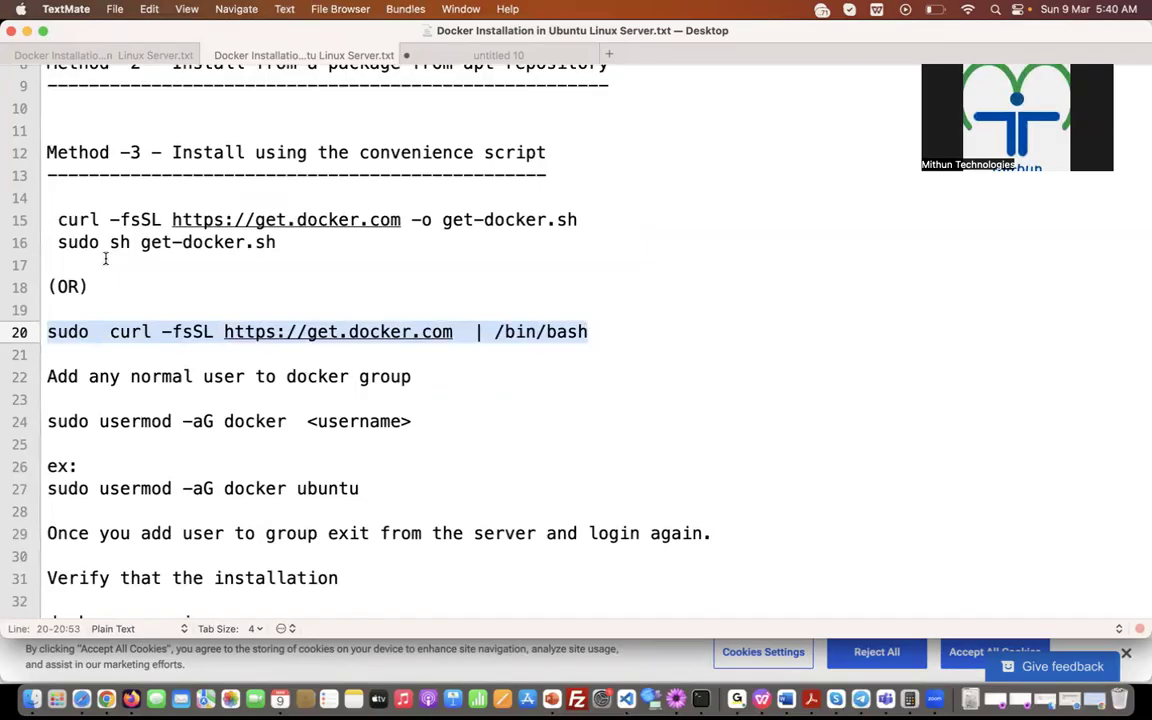
{"action": "left_click_drag", "start_coordinate": [55, 219], "coordinate": [309, 241]}
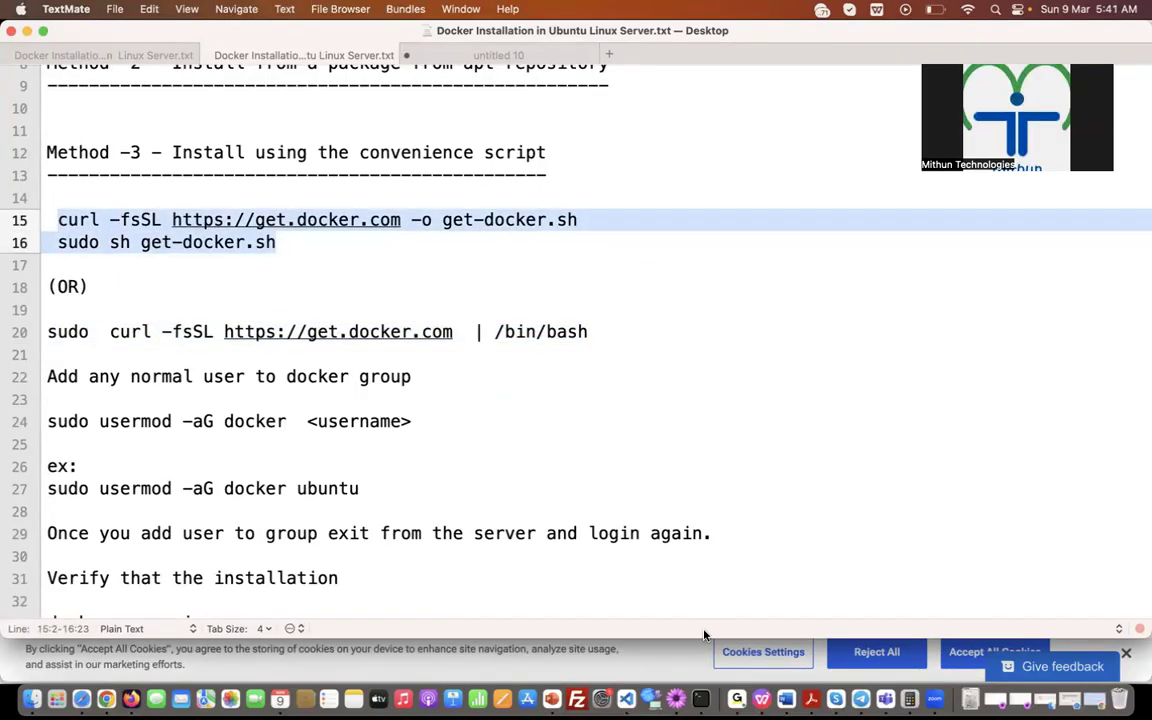
Step: Run the copied Docker install command on the server in Terminal and reduce the terminal's text size
{"action": "left_click", "coordinate": [700, 698]}
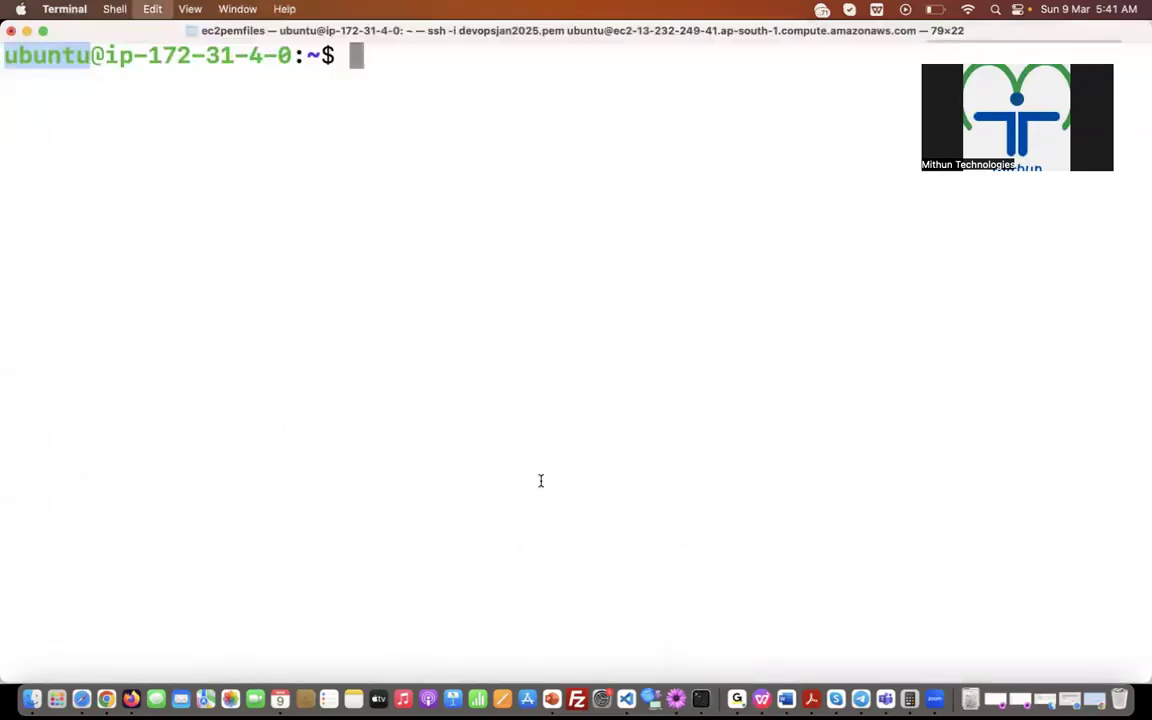
{"action": "key", "text": "super+v"}
{"action": "key", "text": "Return"}
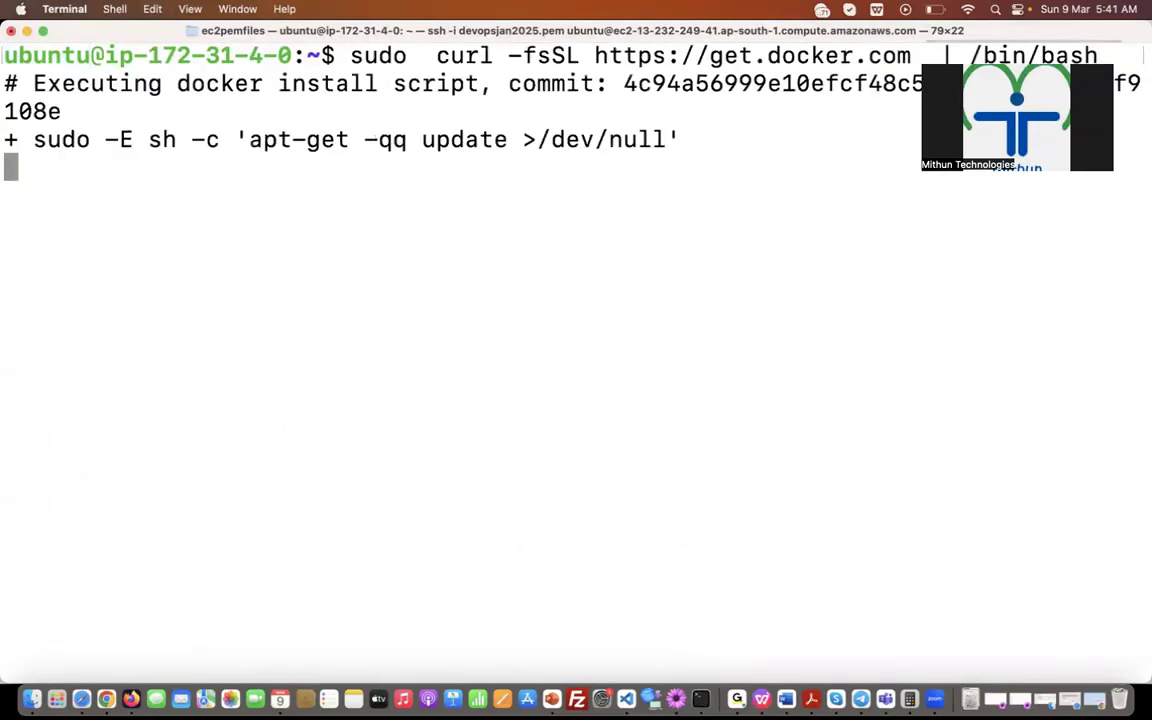
{"action": "key", "text": "super+minus"}
{"action": "double_click", "coordinate": [279, 30]}
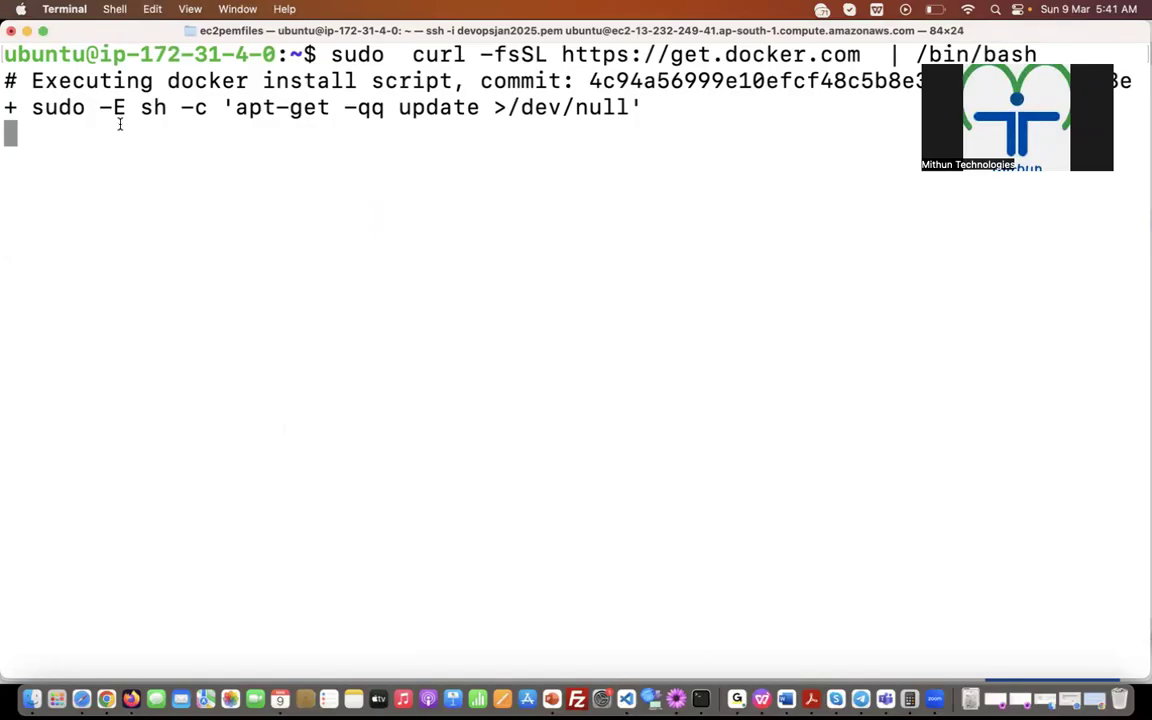
Step: Examine the install script's output, highlighting the script execution line and the docker-ce and containerd.io packages
{"action": "left_click_drag", "start_coordinate": [40, 82], "coordinate": [456, 66]}
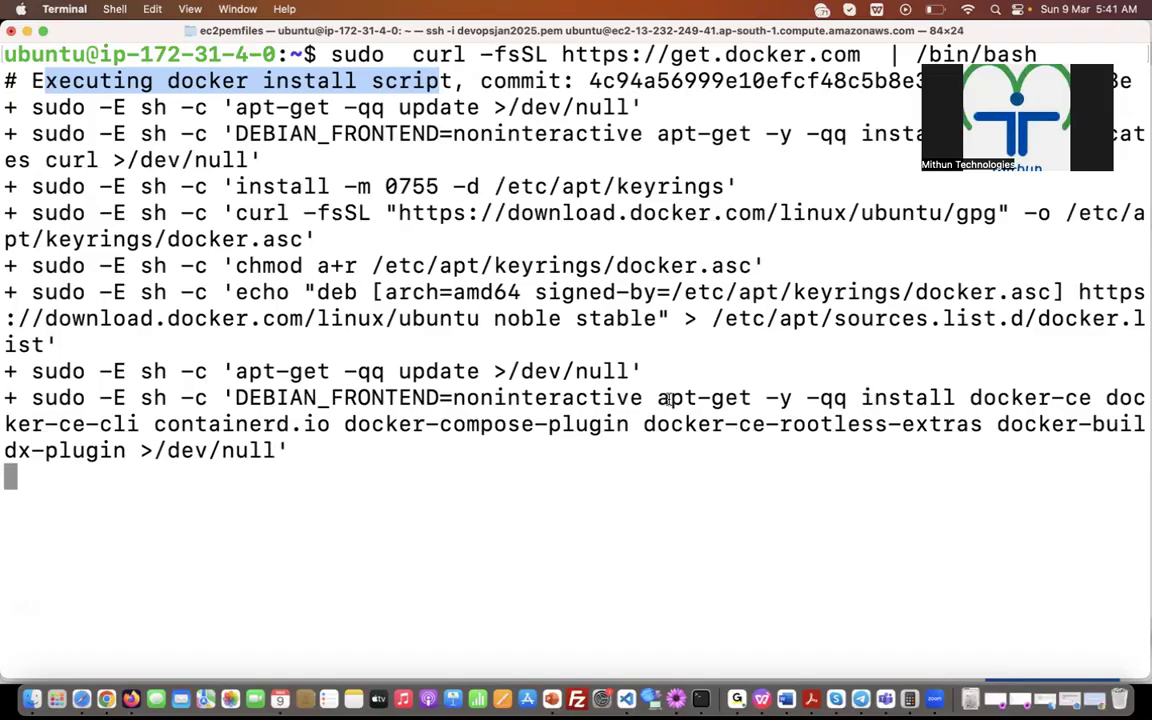
{"action": "left_click_drag", "start_coordinate": [975, 397], "coordinate": [1091, 397]}
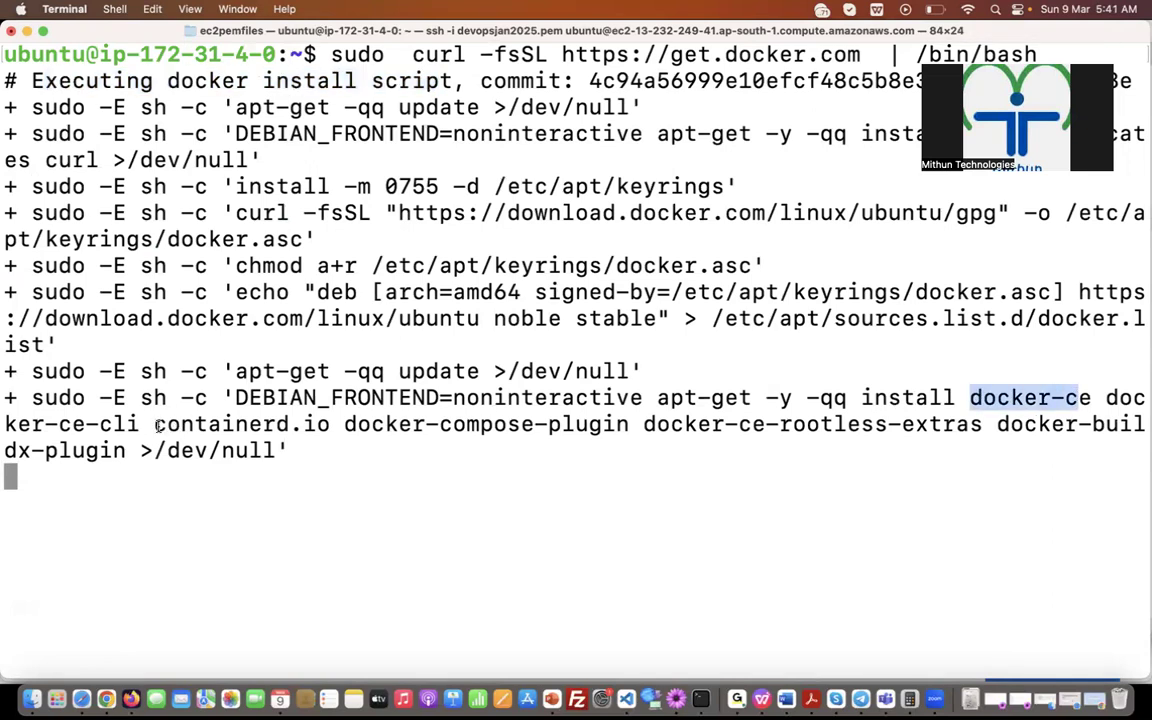
{"action": "left_click_drag", "start_coordinate": [154, 425], "coordinate": [336, 428]}
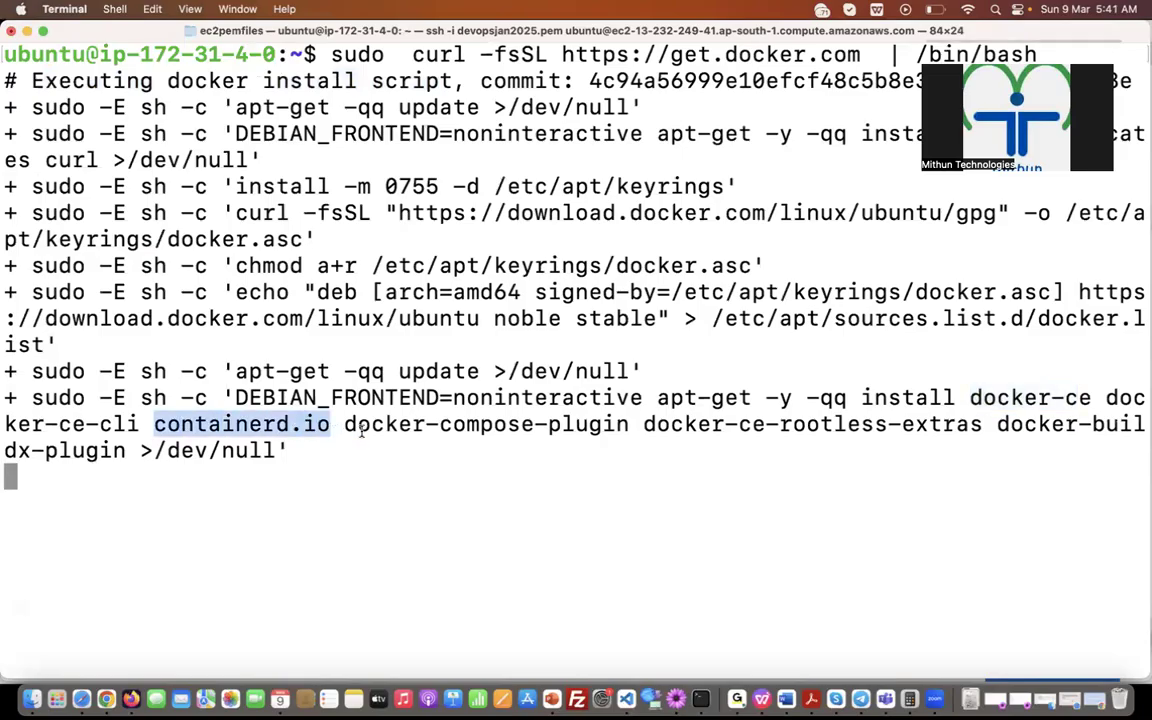
Step: Clear the terminal, check the installed Docker release with docker --version, and highlight the version number in the output
{"action": "left_click", "coordinate": [337, 428]}
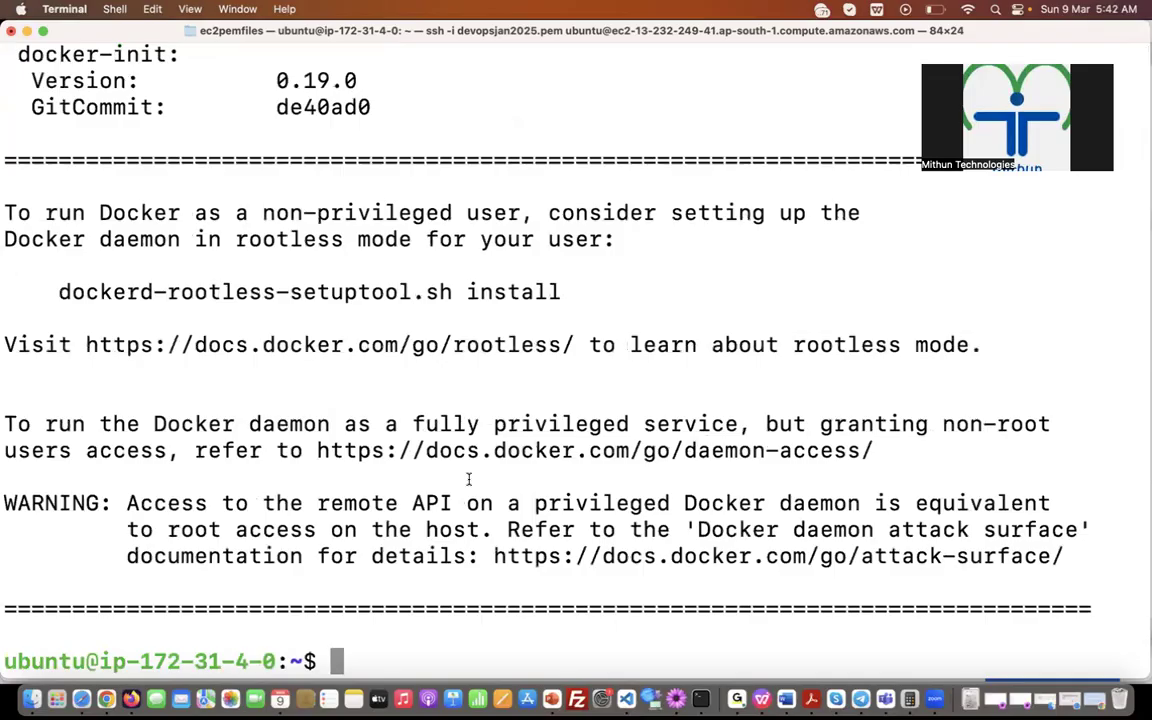
{"action": "type", "text": "clear"}
{"action": "key", "text": "Return"}
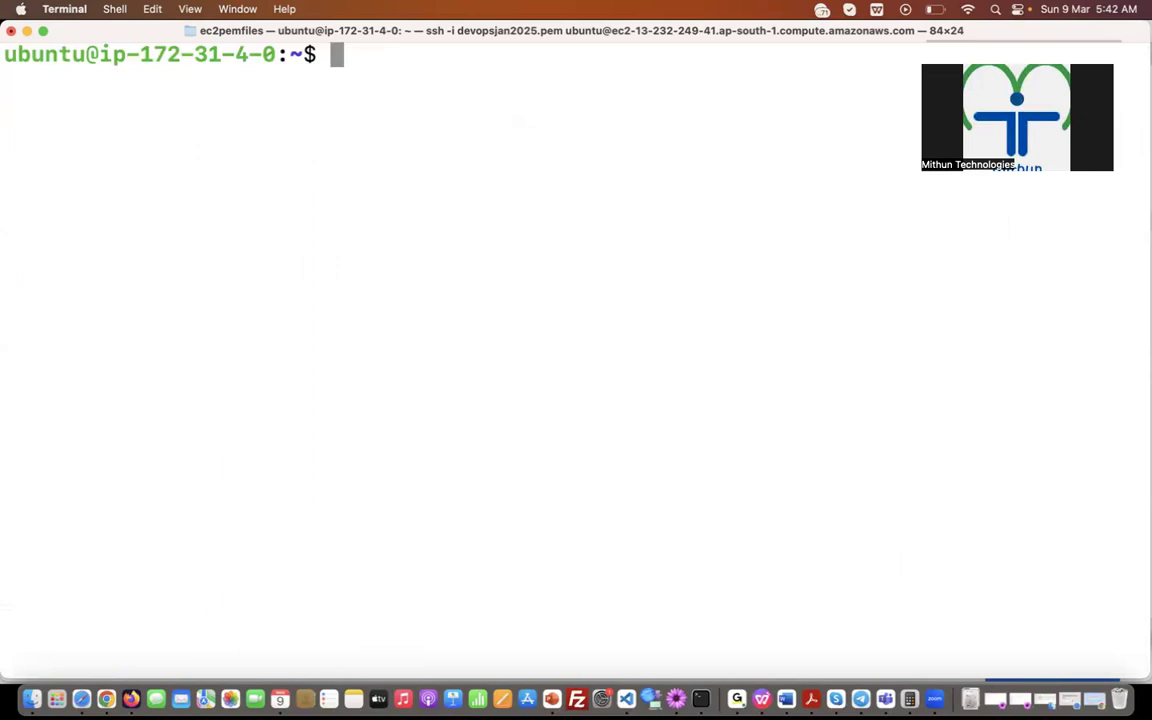
{"action": "type", "text": "docker "}
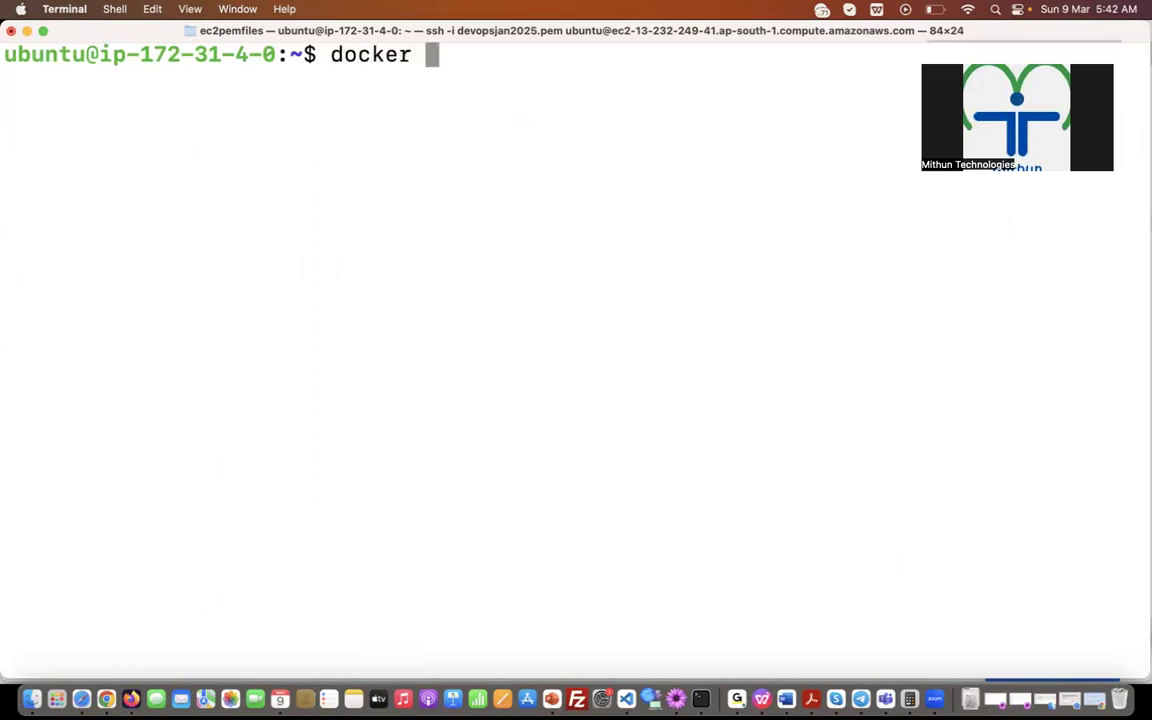
{"action": "type", "text": "--version"}
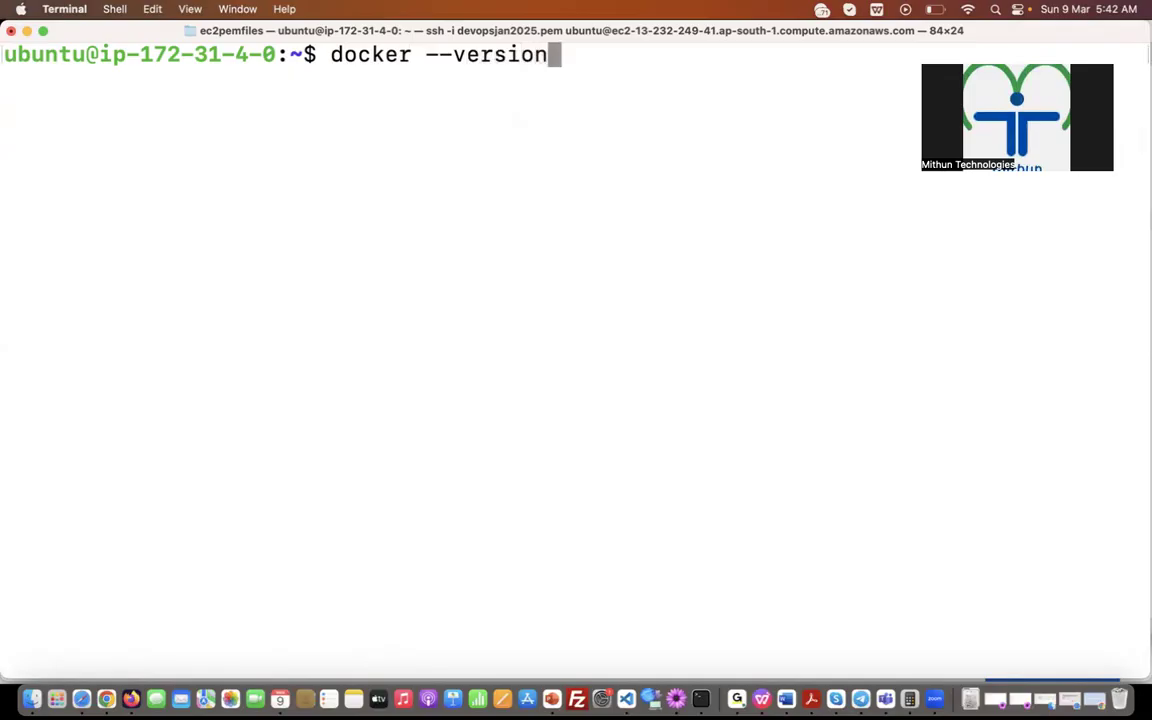
{"action": "key", "text": "Return"}
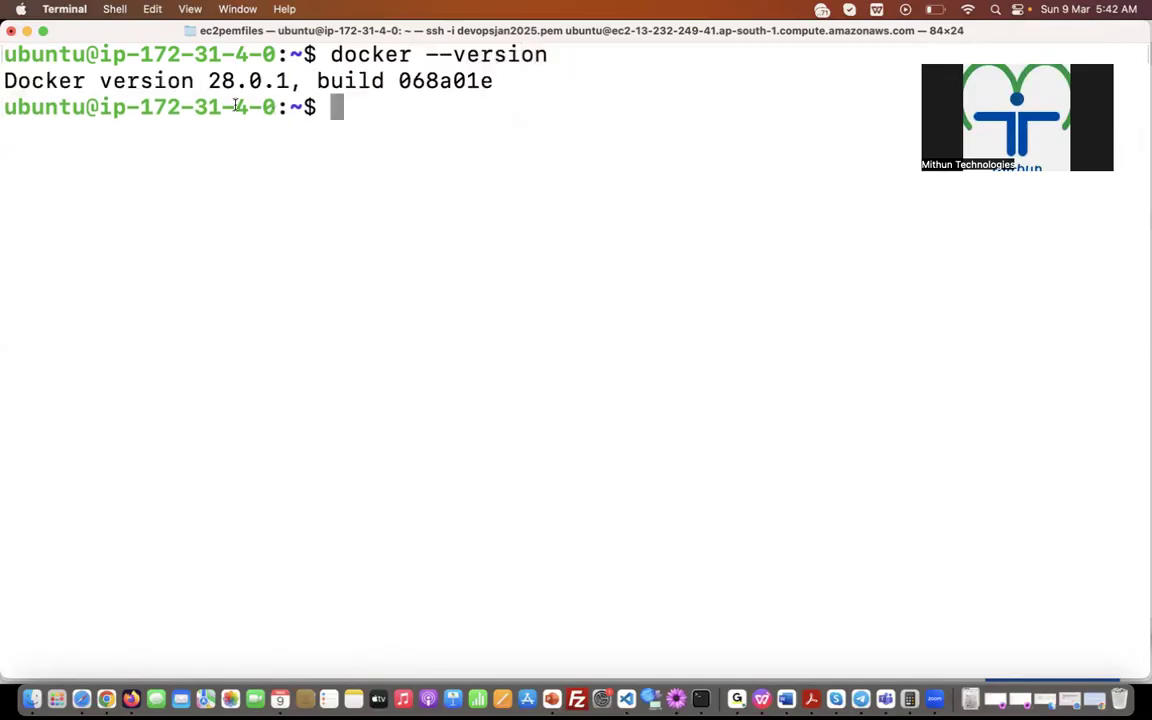
{"action": "left_click_drag", "start_coordinate": [212, 78], "coordinate": [290, 80]}
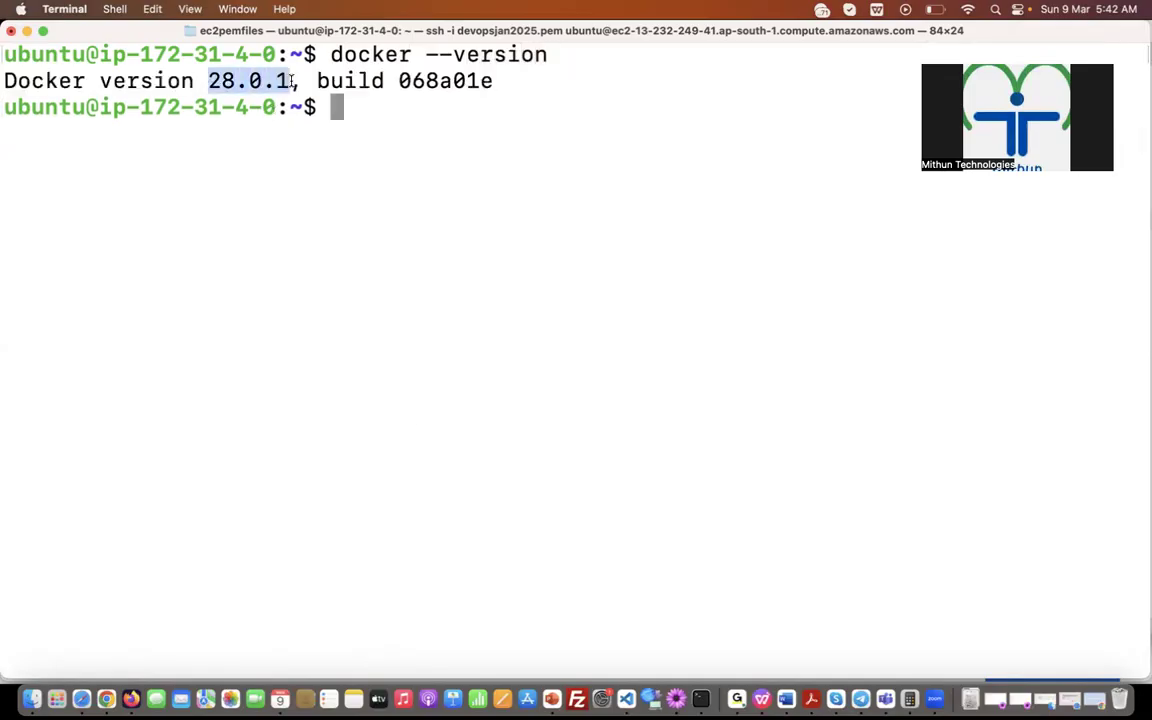
{"action": "left_click", "coordinate": [363, 95]}
Step: Run docker version and highlight the Client details and the daemon connection message below them
{"action": "type", "text": "docker "}
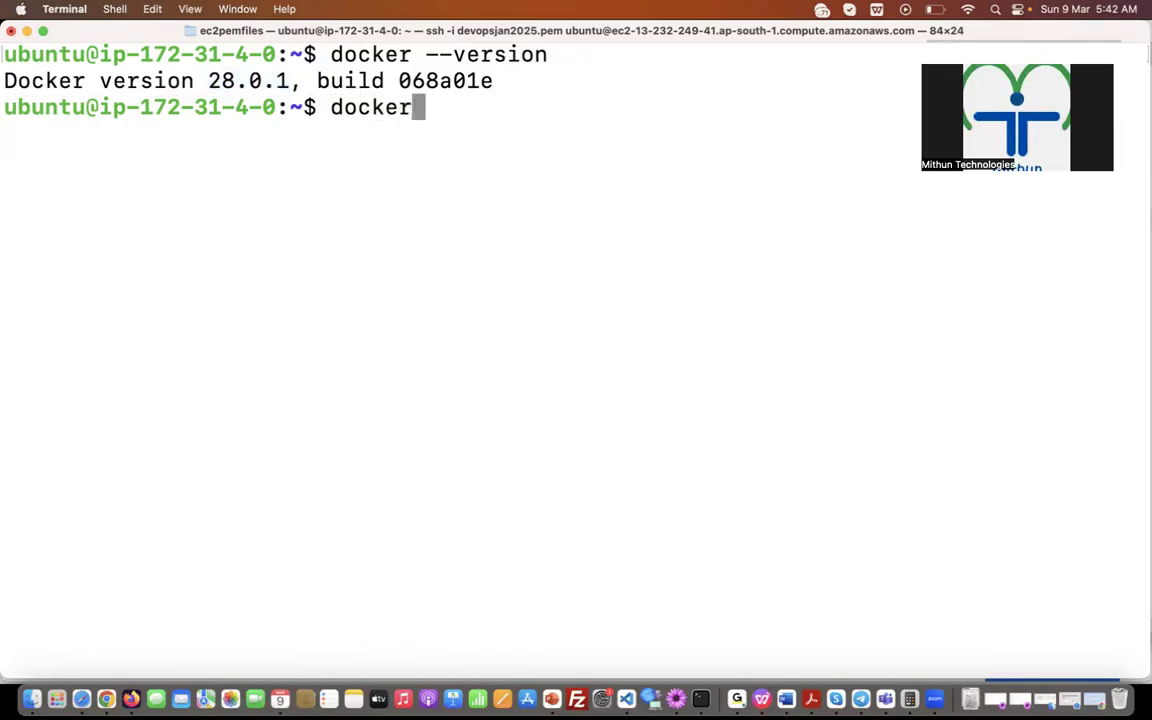
{"action": "type", "text": "version"}
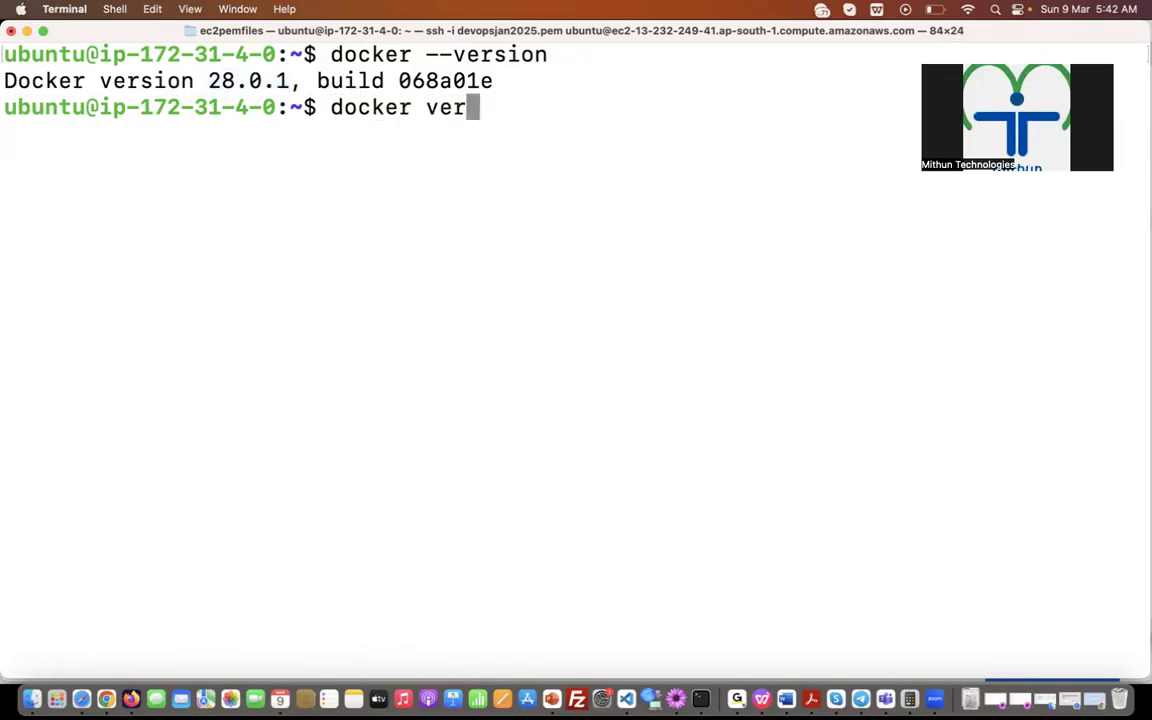
{"action": "key", "text": "Return"}
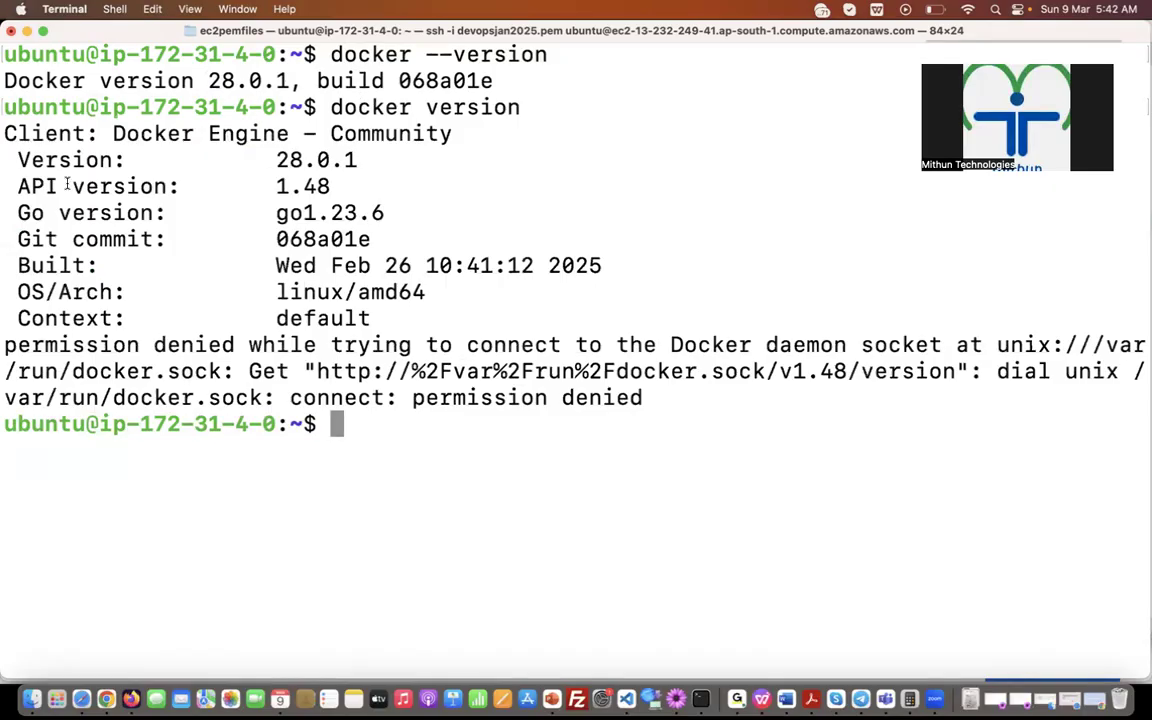
{"action": "left_click_drag", "start_coordinate": [5, 125], "coordinate": [212, 270]}
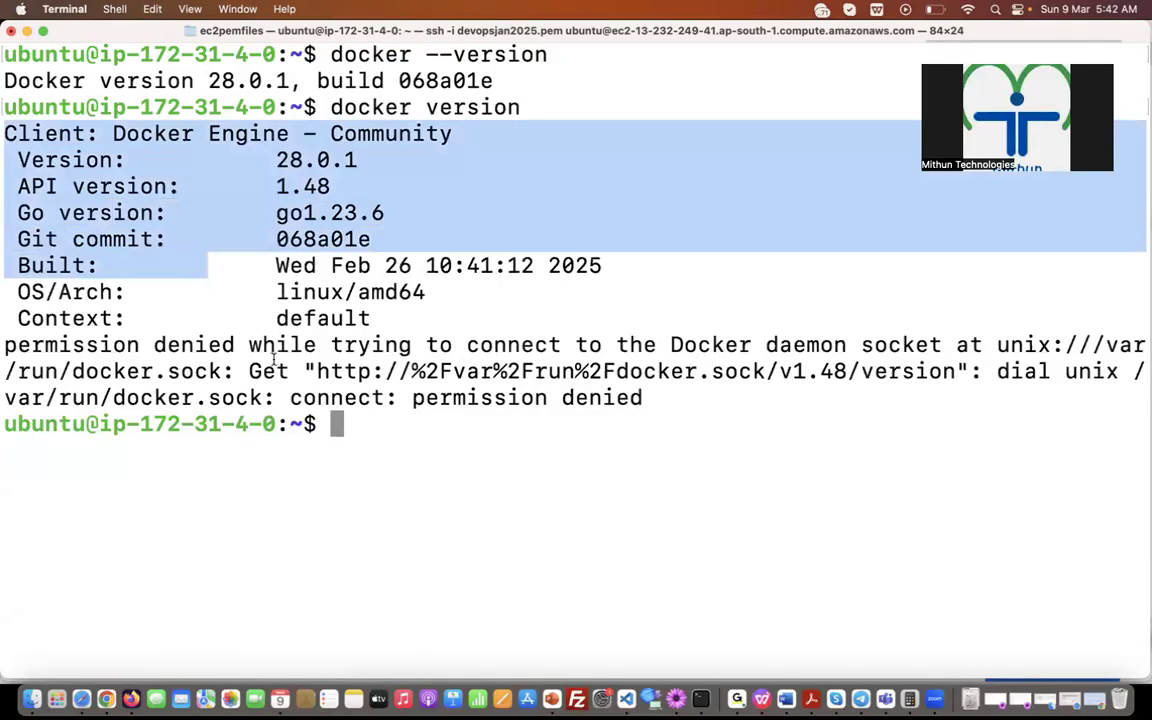
{"action": "left_click", "coordinate": [244, 320]}
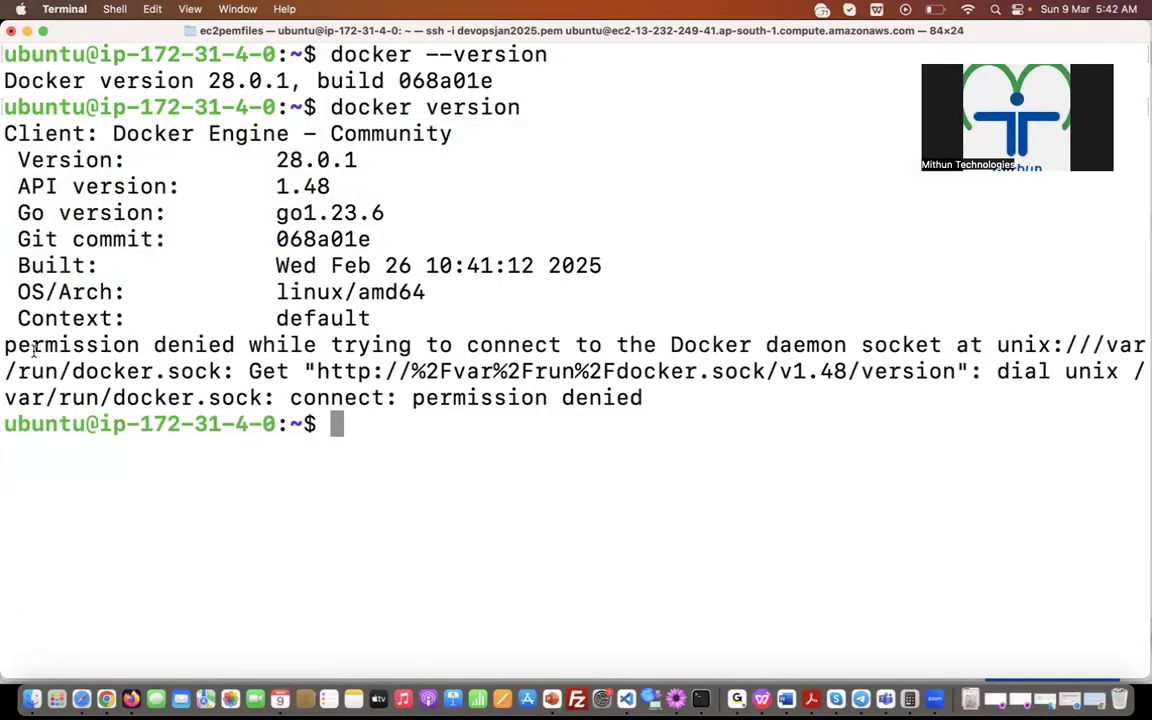
{"action": "left_click_drag", "start_coordinate": [5, 345], "coordinate": [844, 337]}
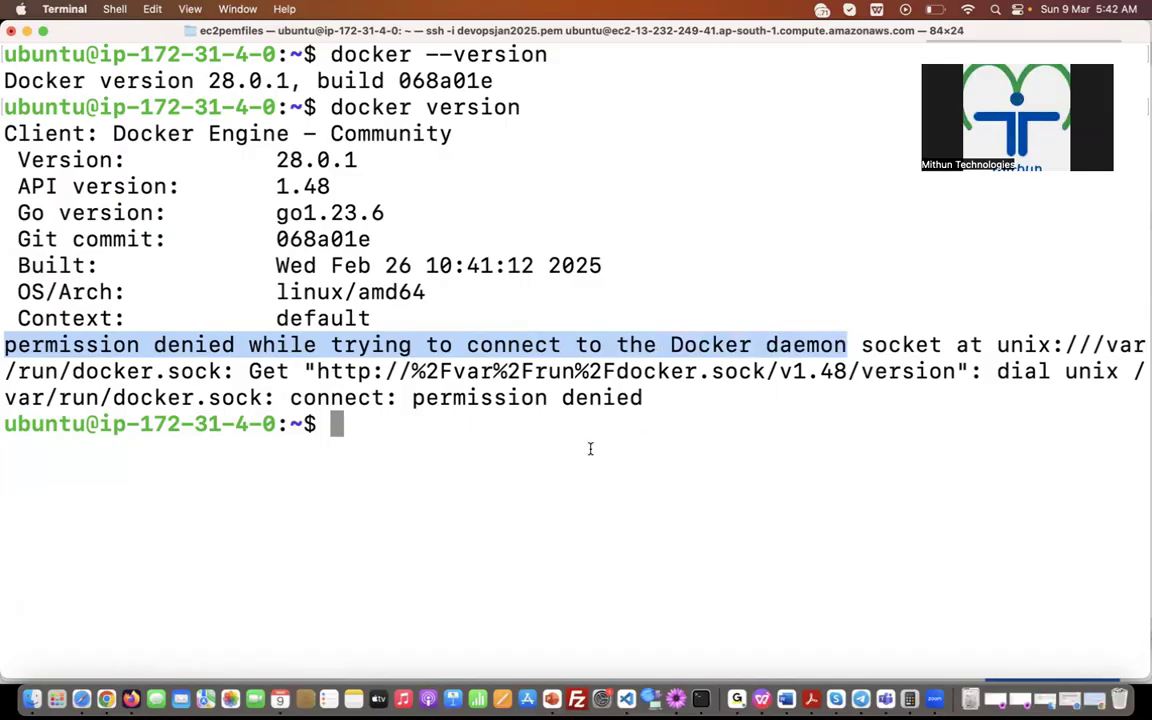
{"action": "left_click", "coordinate": [590, 449]}
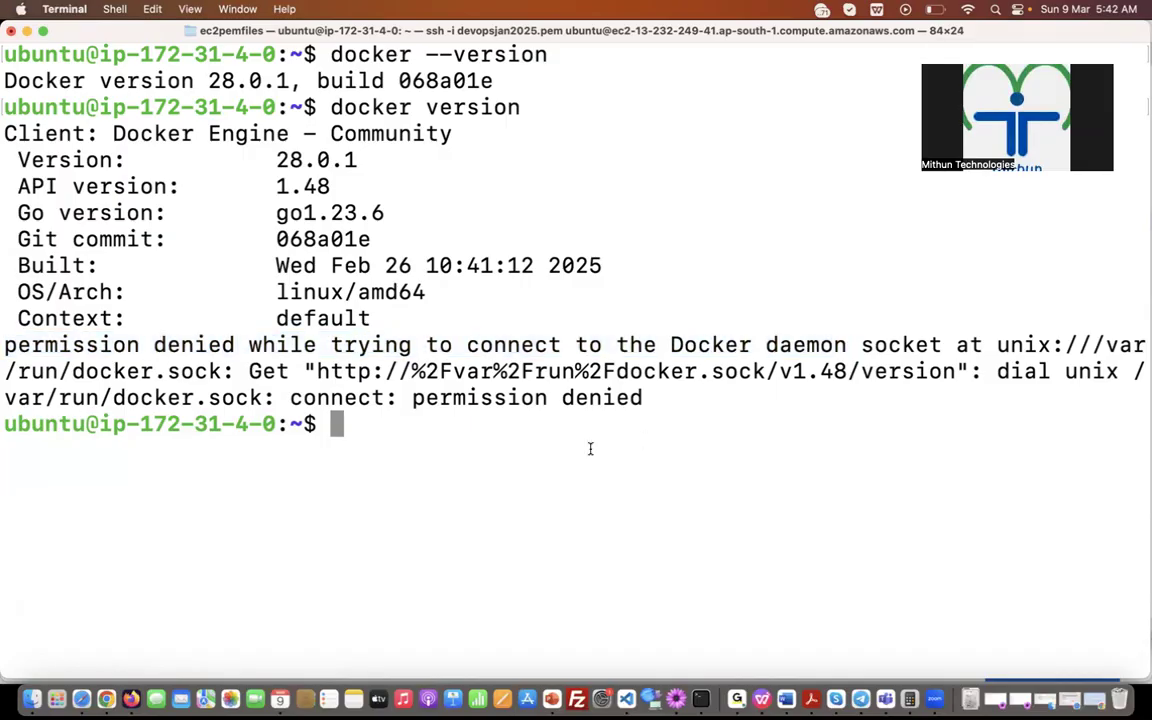
Step: Check the state of the Docker service with systemctl status docker
{"action": "type", "text": "d"}
{"action": "key", "text": "BackSpace"}
{"action": "type", "text": "system"}
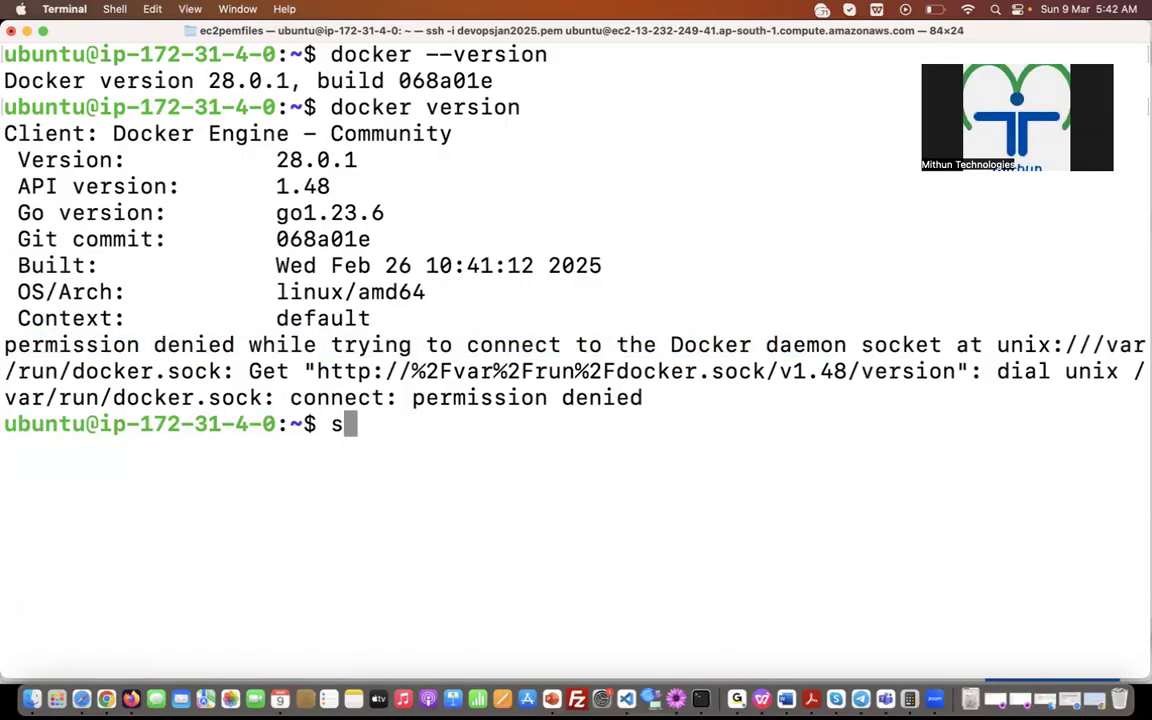
{"action": "type", "text": "ctl "}
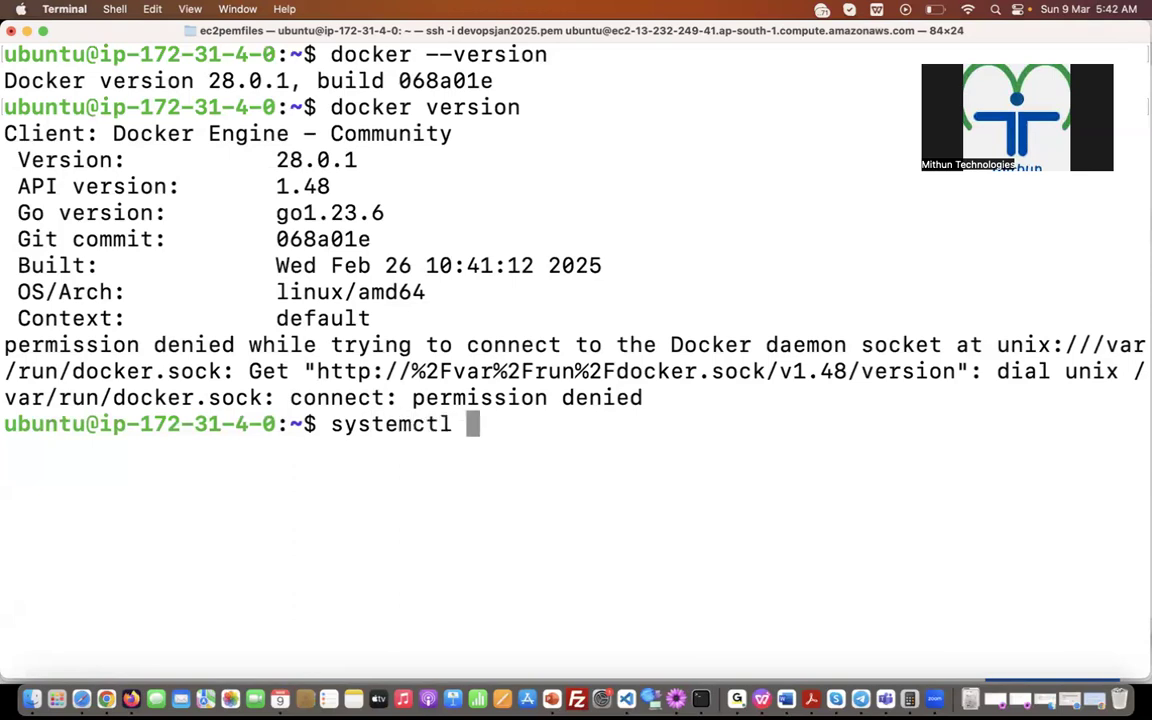
{"action": "type", "text": "doc"}
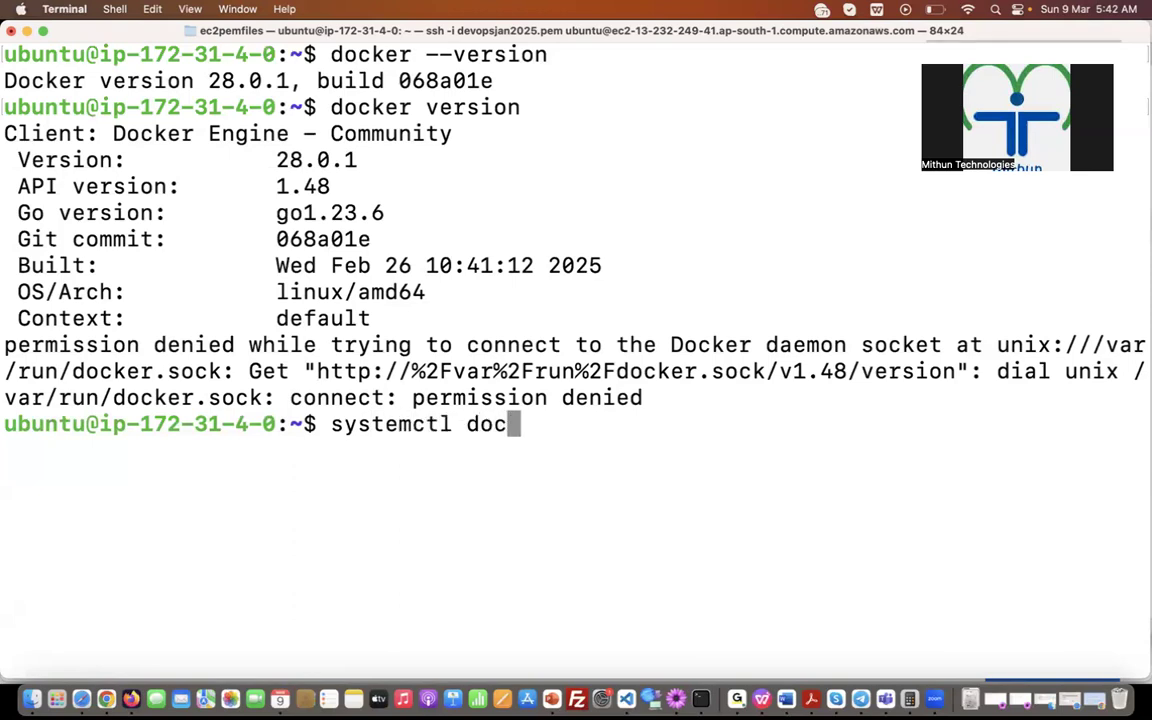
{"action": "key", "text": "BackSpace"}
{"action": "key", "text": "BackSpace"}
{"action": "key", "text": "BackSpace"}
{"action": "type", "text": "status "}
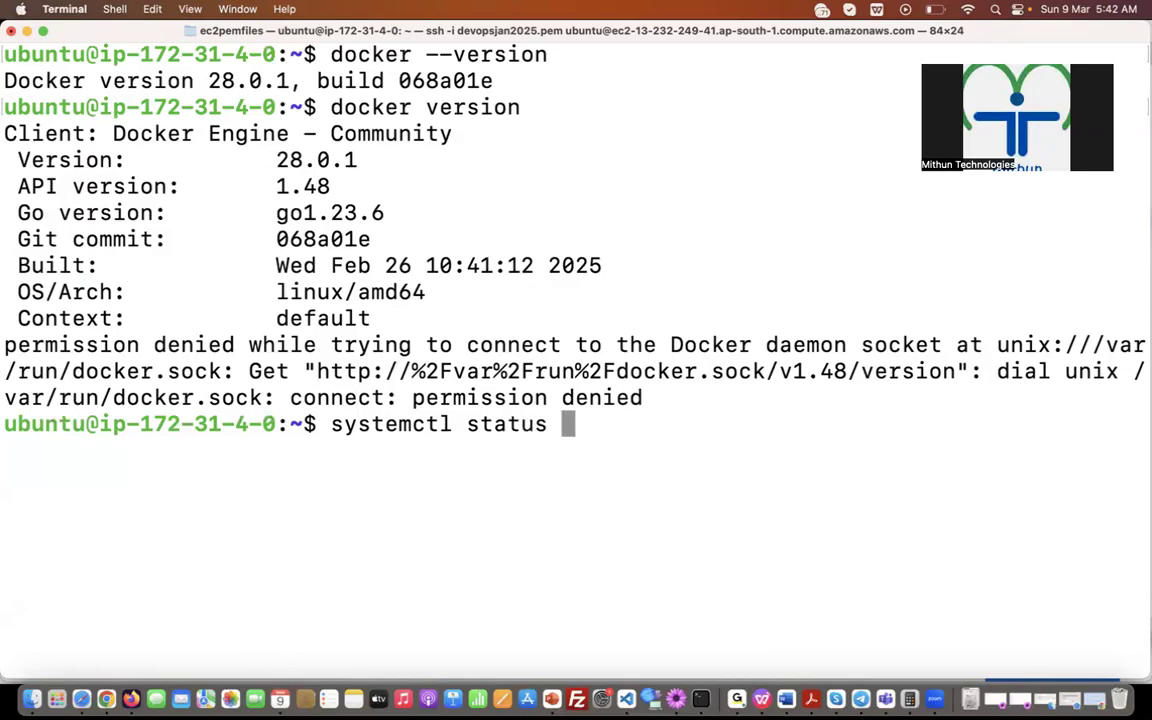
{"action": "type", "text": "docker"}
{"action": "key", "text": "Return"}
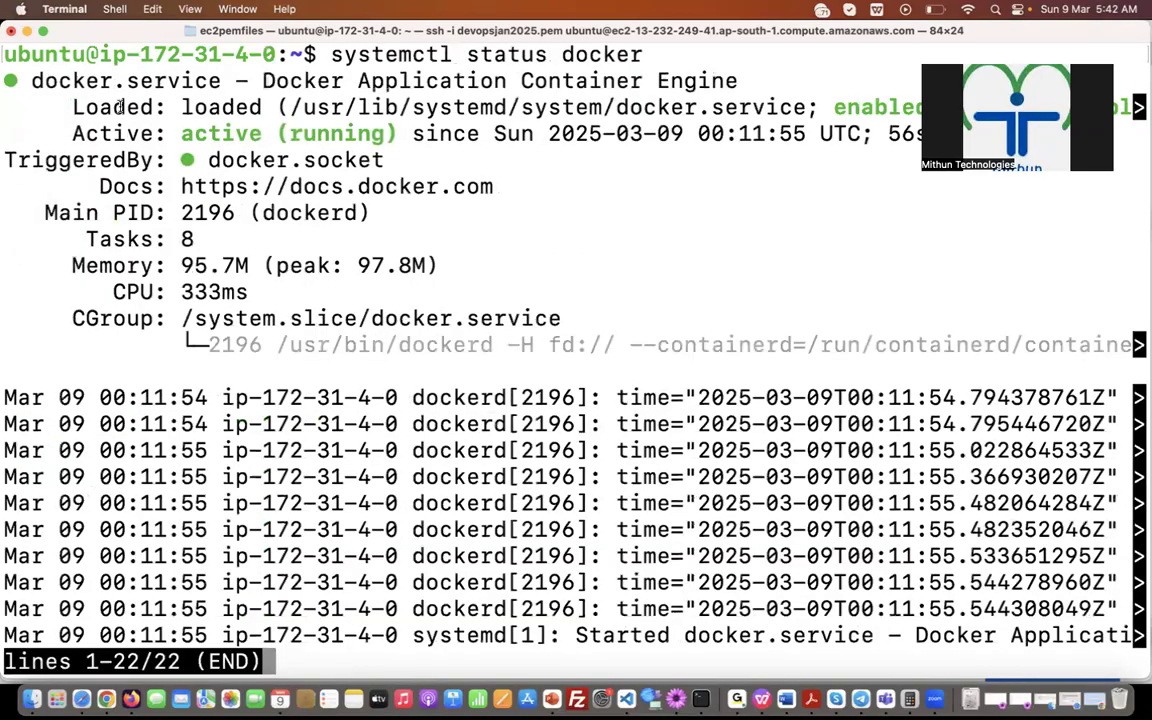
Step: Highlight the service description, quit the status view, and re-examine the daemon connection message in the earlier docker version output
{"action": "left_click_drag", "start_coordinate": [38, 82], "coordinate": [738, 81]}
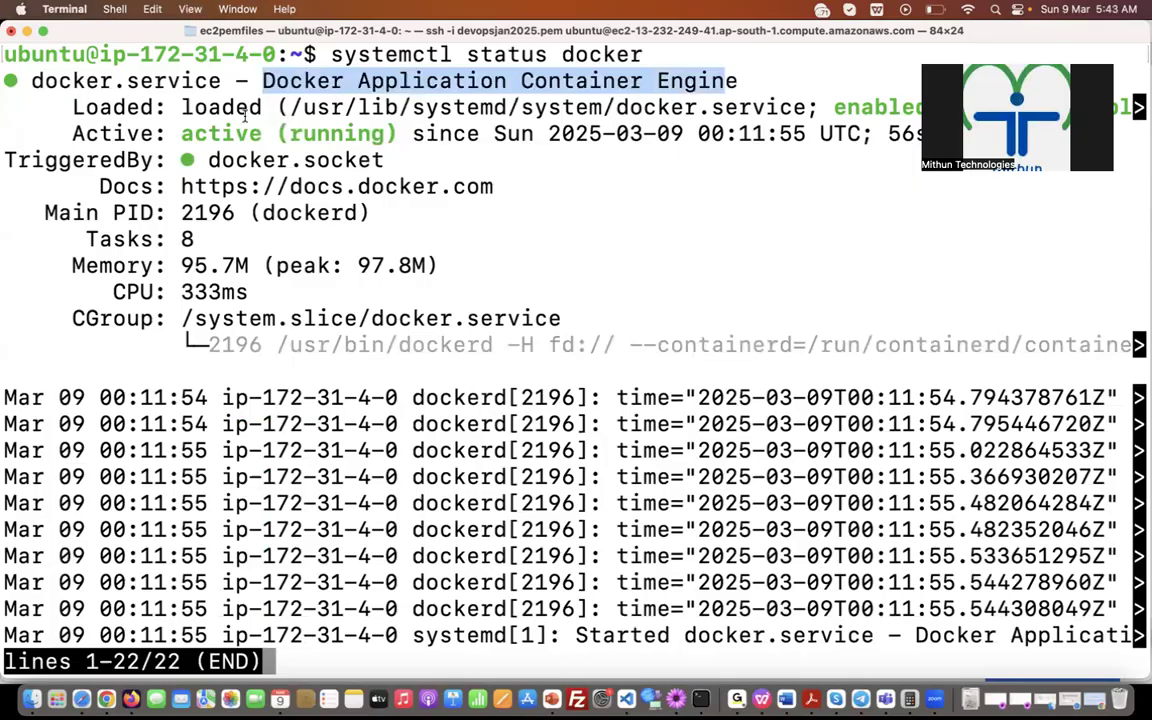
{"action": "left_click", "coordinate": [90, 146]}
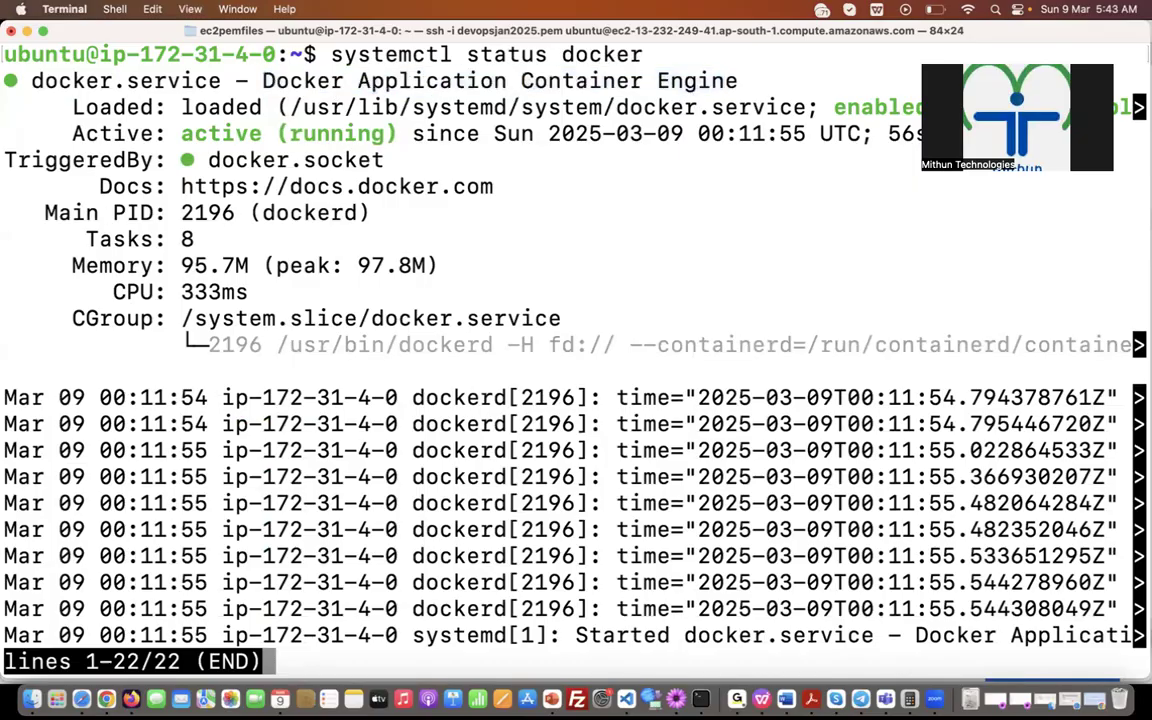
{"action": "key", "text": "q"}
{"action": "scroll", "coordinate": [224, 452], "scroll_direction": "up", "scroll_amount": 5}
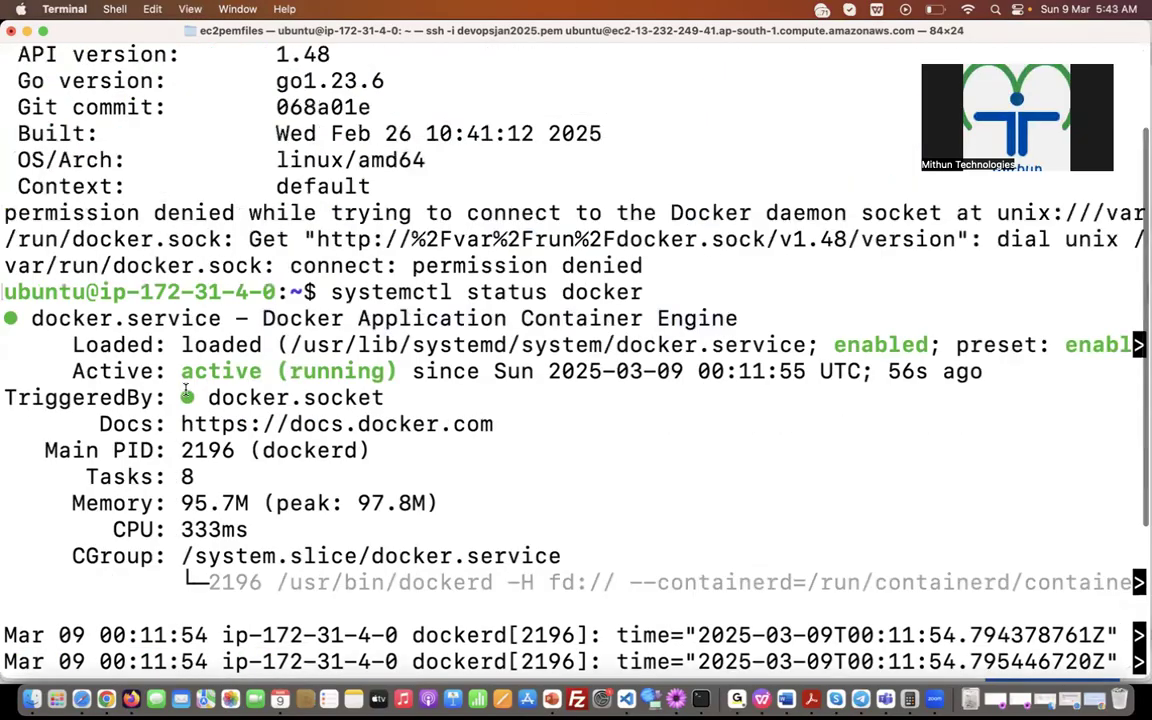
{"action": "left_click_drag", "start_coordinate": [5, 262], "coordinate": [845, 262]}
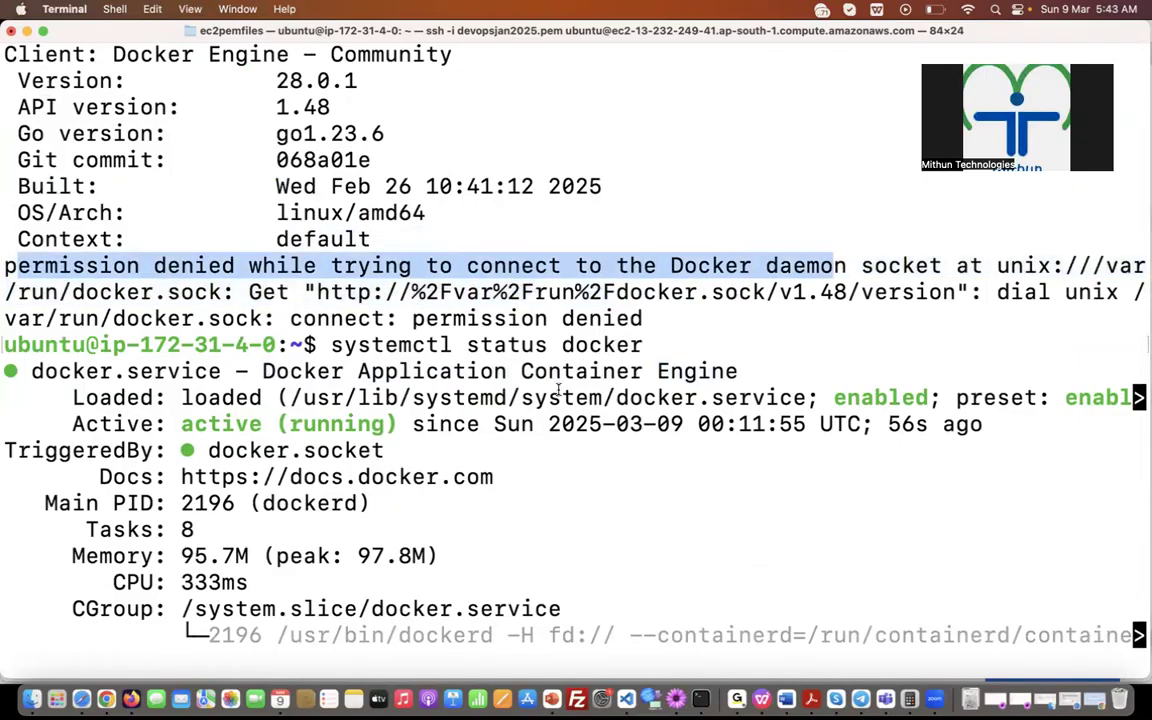
{"action": "scroll", "coordinate": [558, 389], "scroll_direction": "down", "scroll_amount": 3}
{"action": "scroll", "coordinate": [558, 389], "scroll_direction": "down", "scroll_amount": 3}
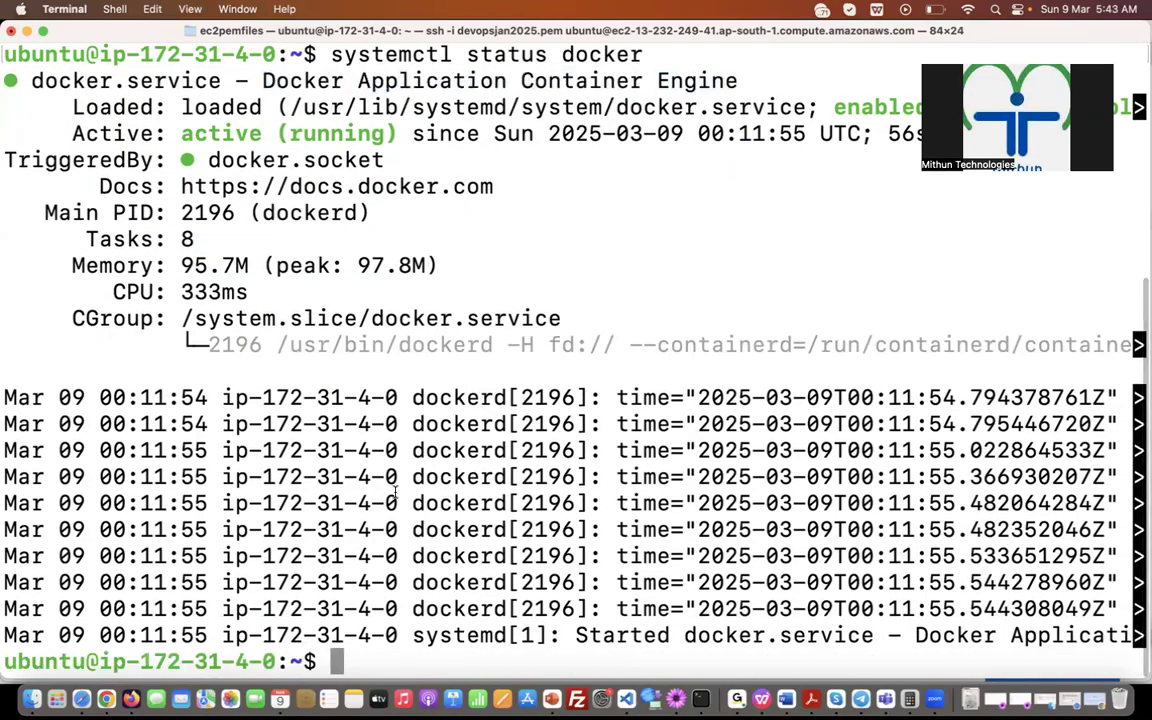
Step: Try querying the service under the name dockerd with systemctl status dockerd, and clear the terminal
{"action": "key", "text": "Up"}
{"action": "key", "text": "Up"}
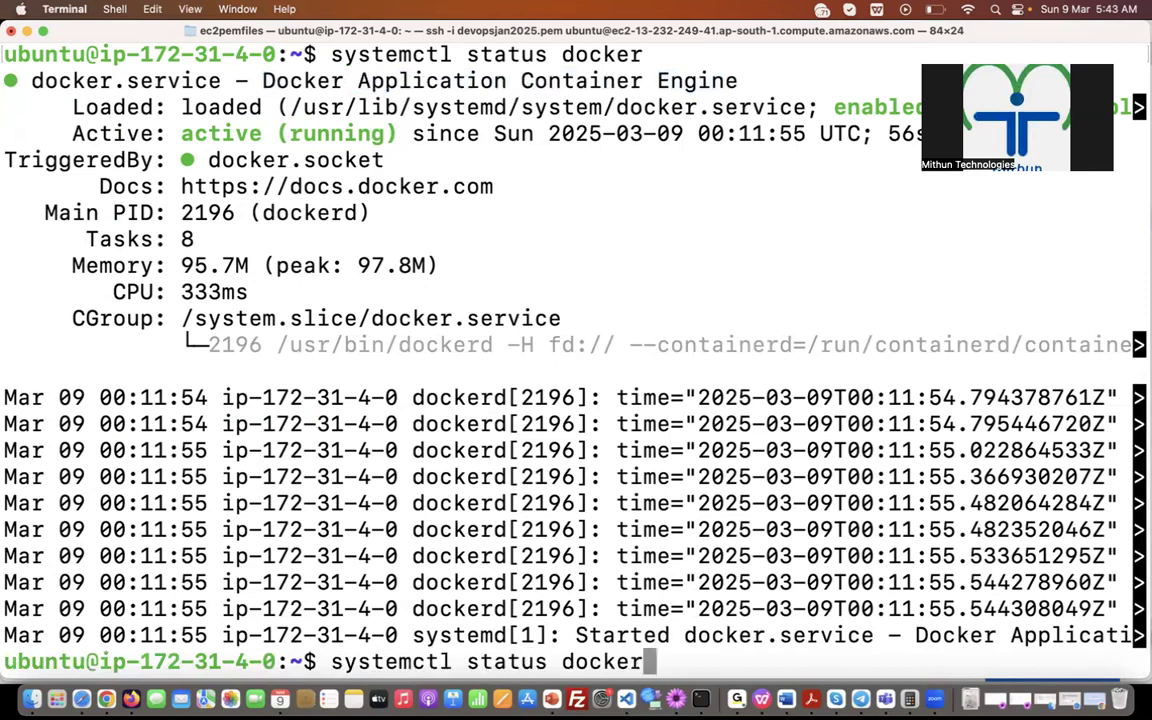
{"action": "type", "text": "d"}
{"action": "key", "text": "Return"}
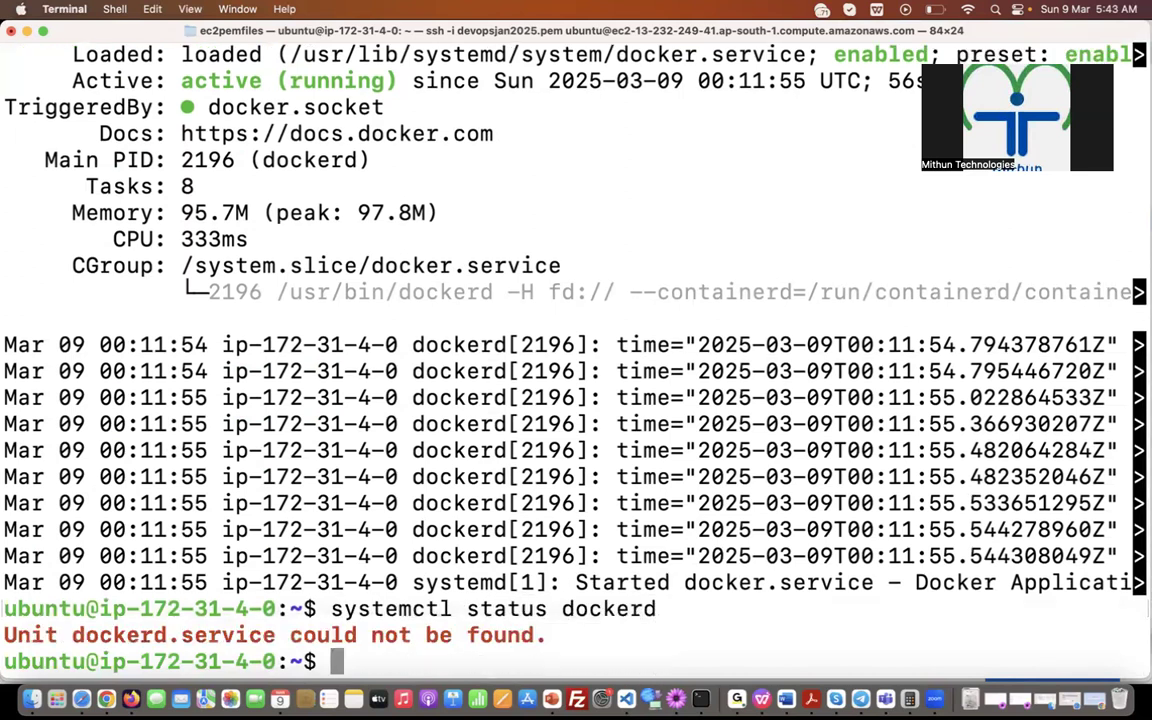
{"action": "type", "text": "clear"}
{"action": "key", "text": "Return"}
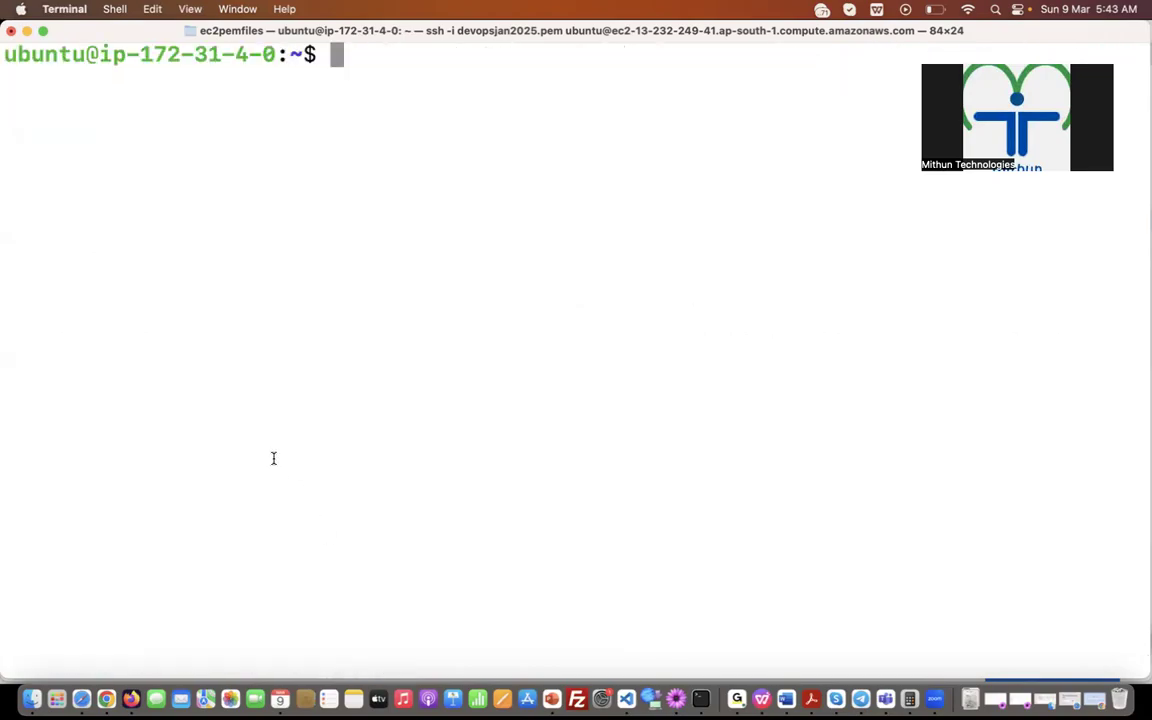
Step: Highlight the ubuntu user in the prompt, run docker info as that user, and highlight the Server section of the output
{"action": "double_click", "coordinate": [29, 51]}
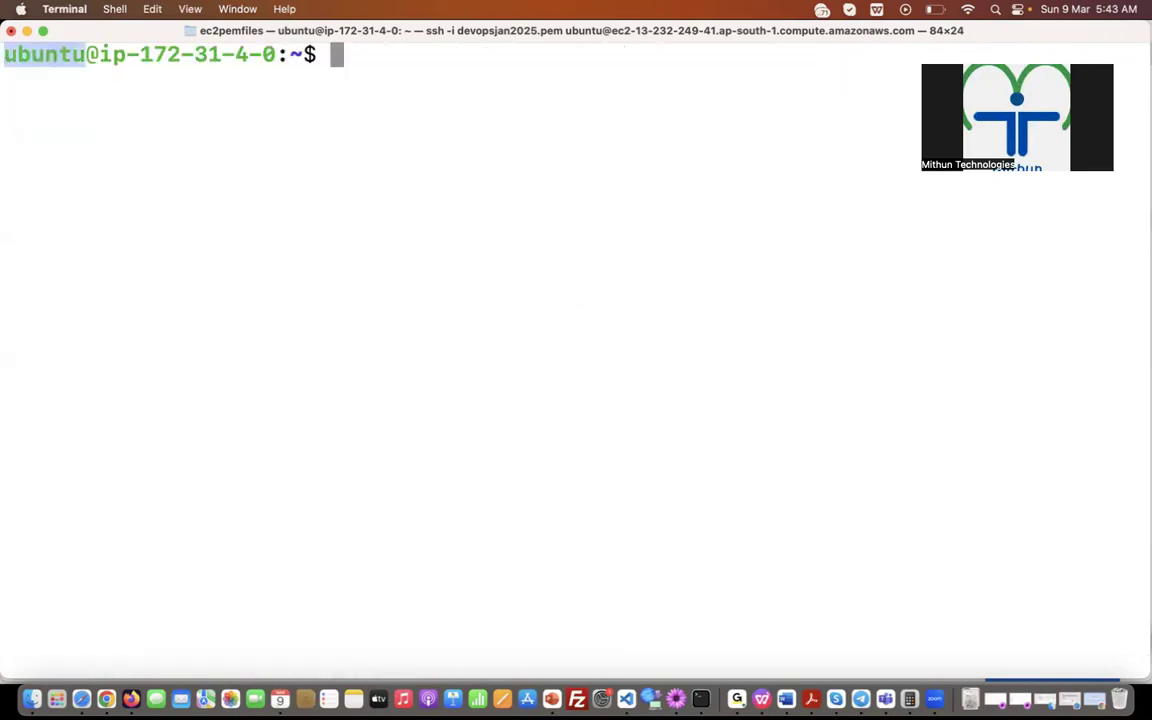
{"action": "type", "text": "docker info"}
{"action": "key", "text": "Return"}
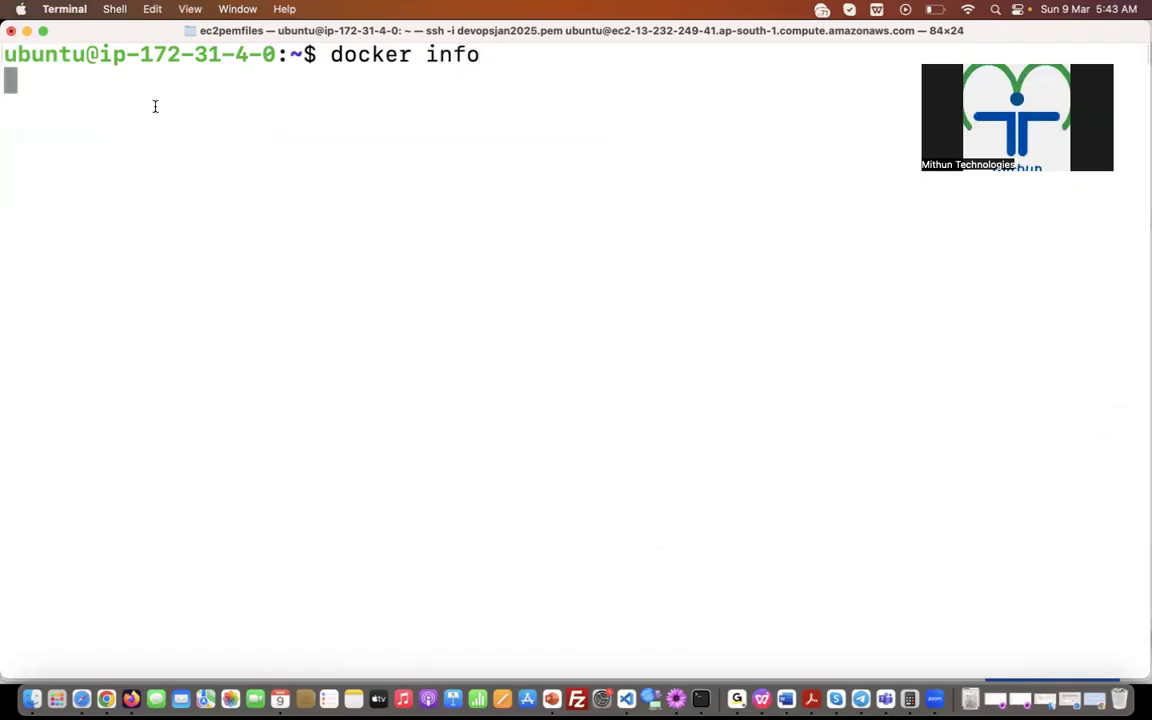
{"action": "key", "text": "Return"}
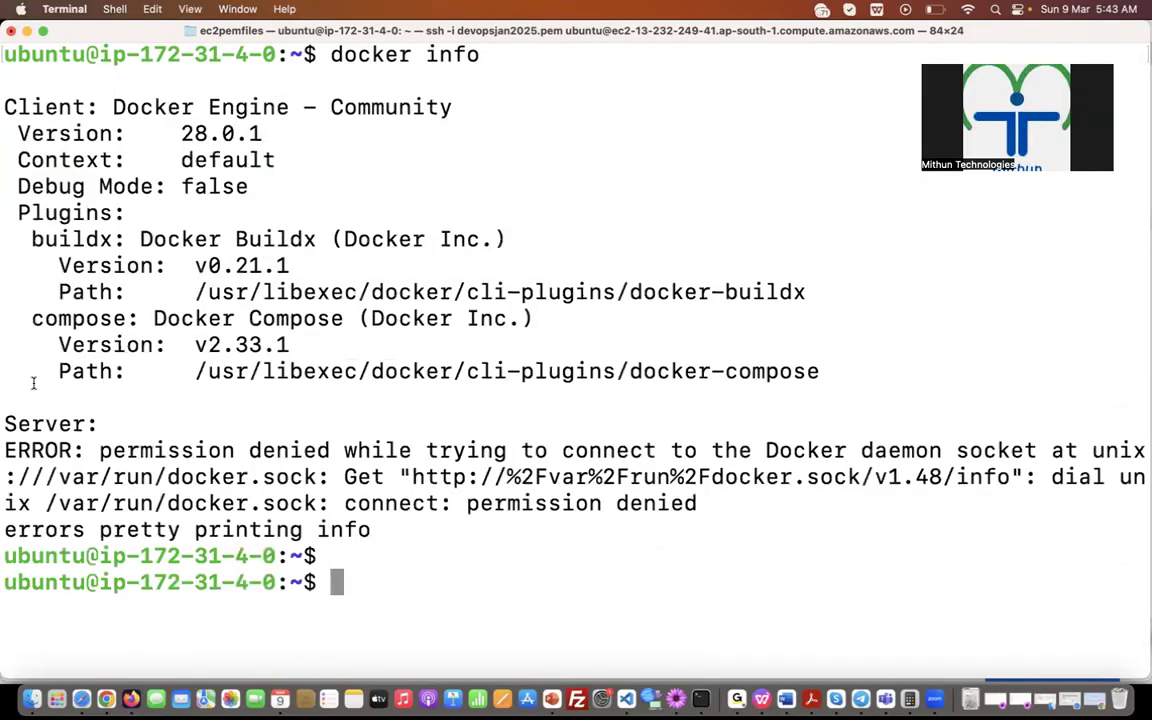
{"action": "left_click_drag", "start_coordinate": [8, 424], "coordinate": [218, 478]}
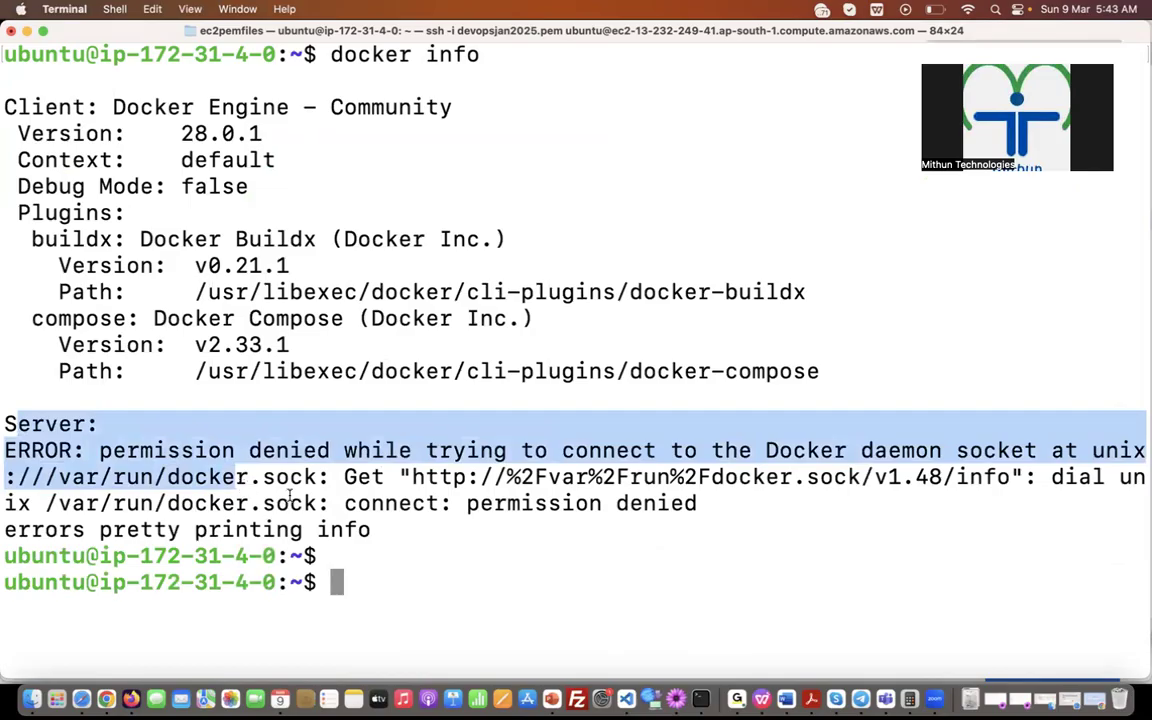
{"action": "left_click", "coordinate": [347, 503]}
Step: Run sudo docker info and examine its output from the start, highlighting the Server heading and the Client section
{"action": "type", "text": "sudo docker info"}
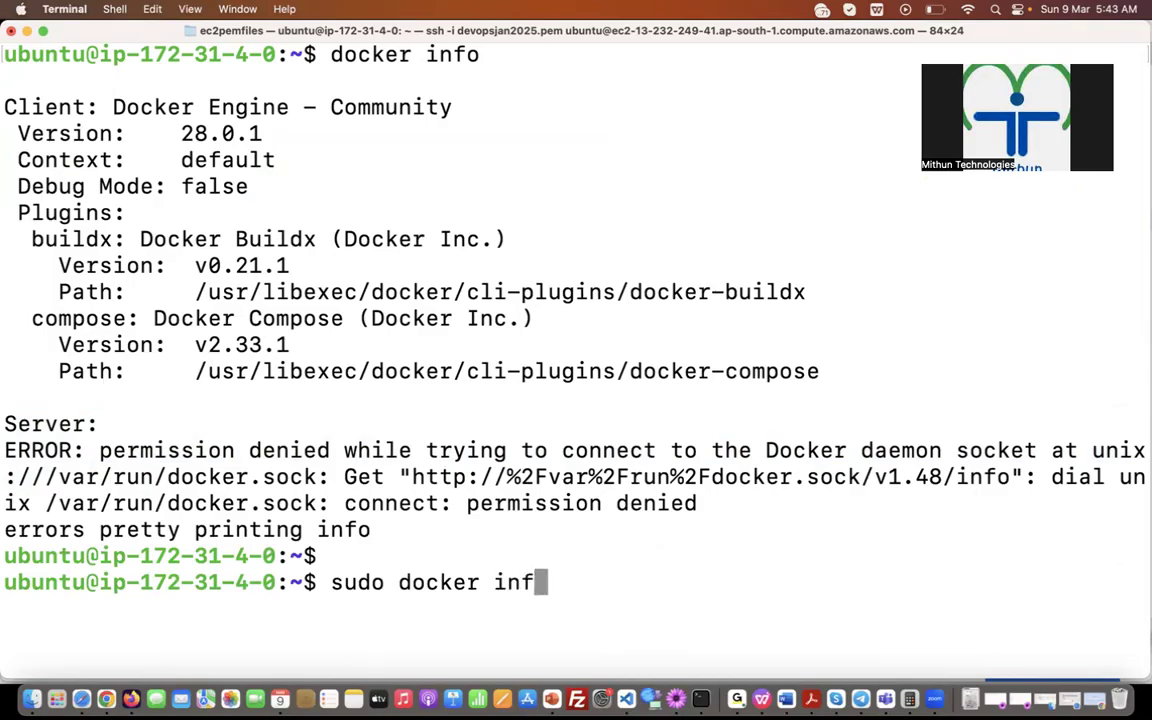
{"action": "key", "text": "Return"}
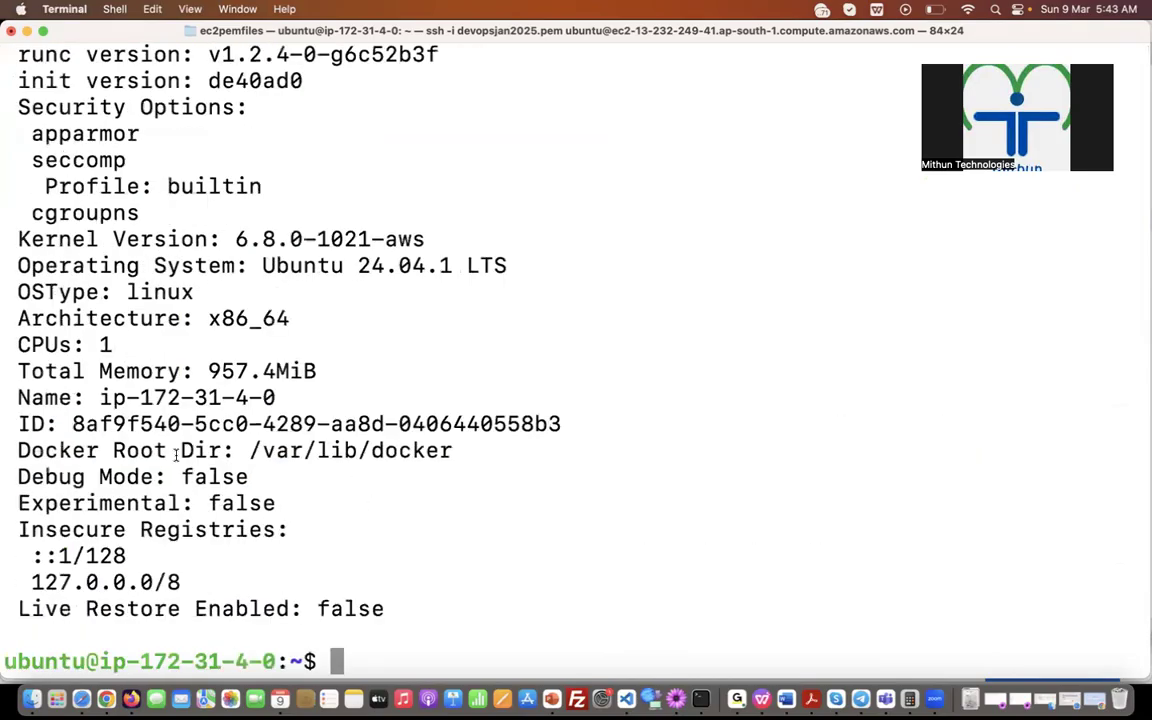
{"action": "scroll", "coordinate": [180, 452], "scroll_direction": "up", "scroll_amount": 5}
{"action": "scroll", "coordinate": [175, 453], "scroll_direction": "up", "scroll_amount": 7}
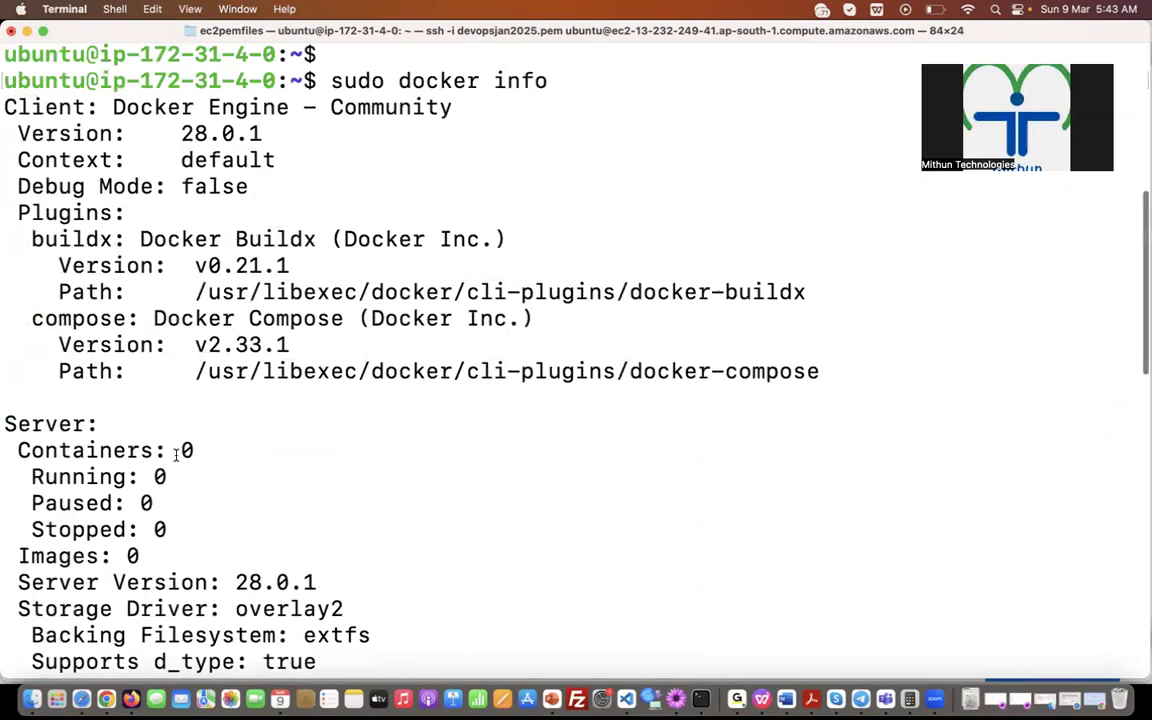
{"action": "double_click", "coordinate": [43, 425]}
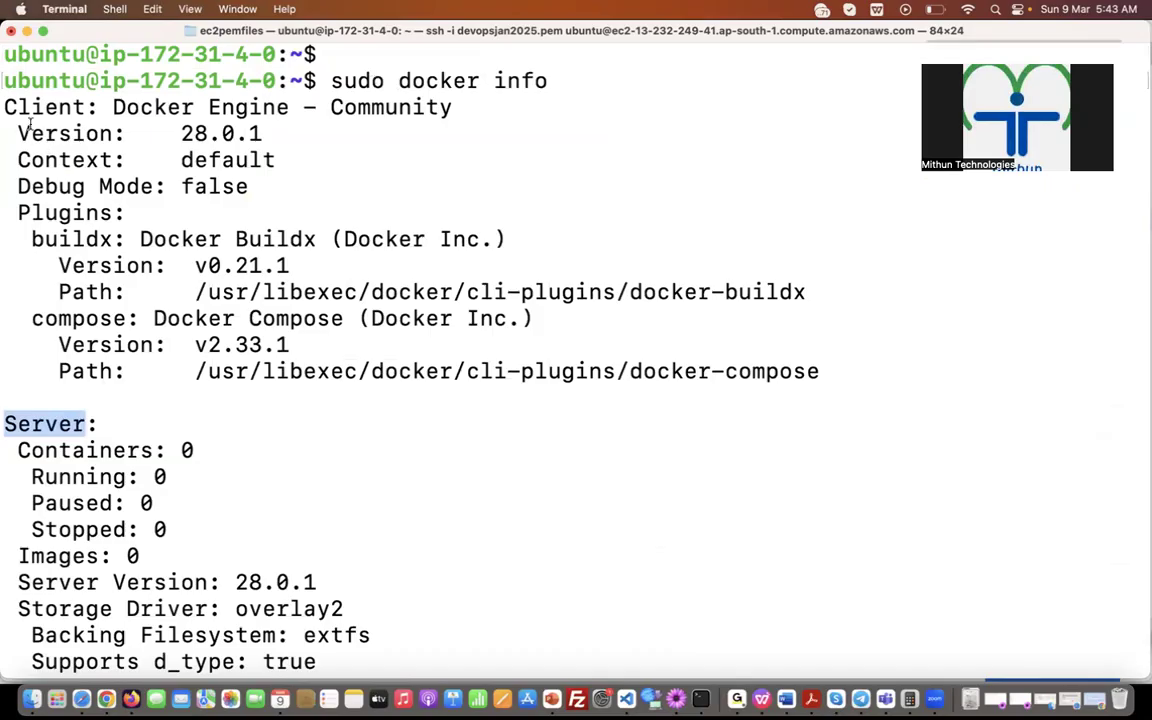
{"action": "left_click_drag", "start_coordinate": [6, 97], "coordinate": [391, 372]}
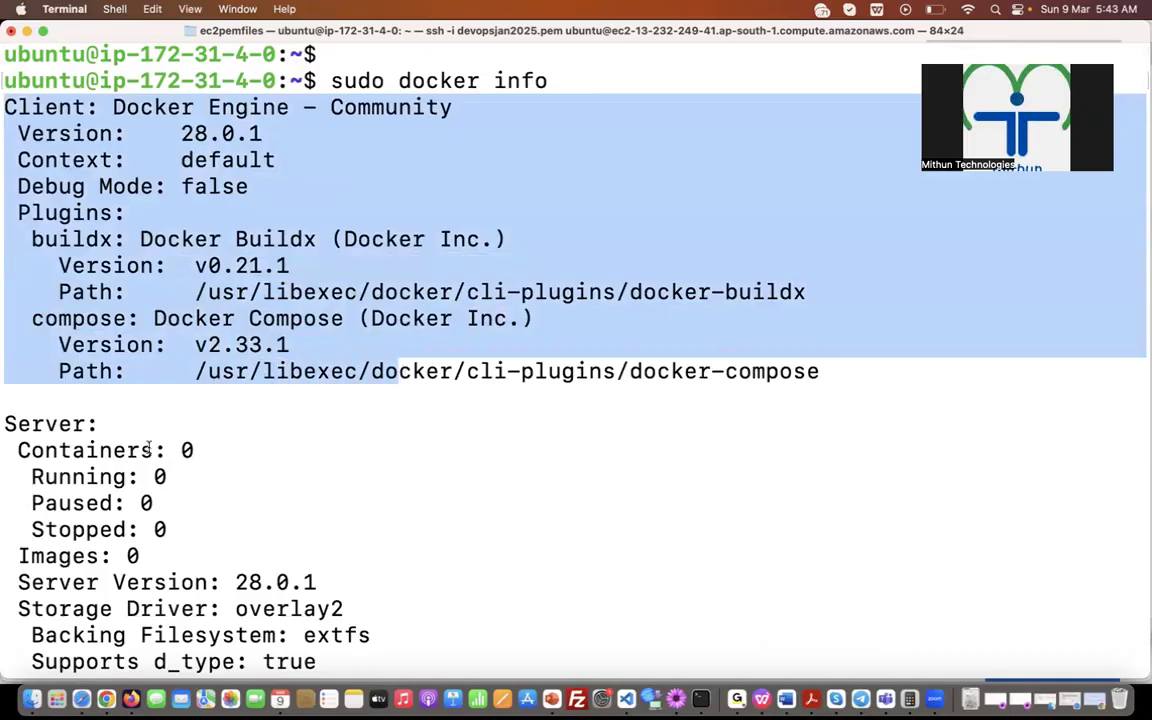
Step: Highlight the Server and Client headings in the sudo docker info output and examine the details listed under each
{"action": "left_click", "coordinate": [58, 424]}
{"action": "double_click", "coordinate": [58, 424]}
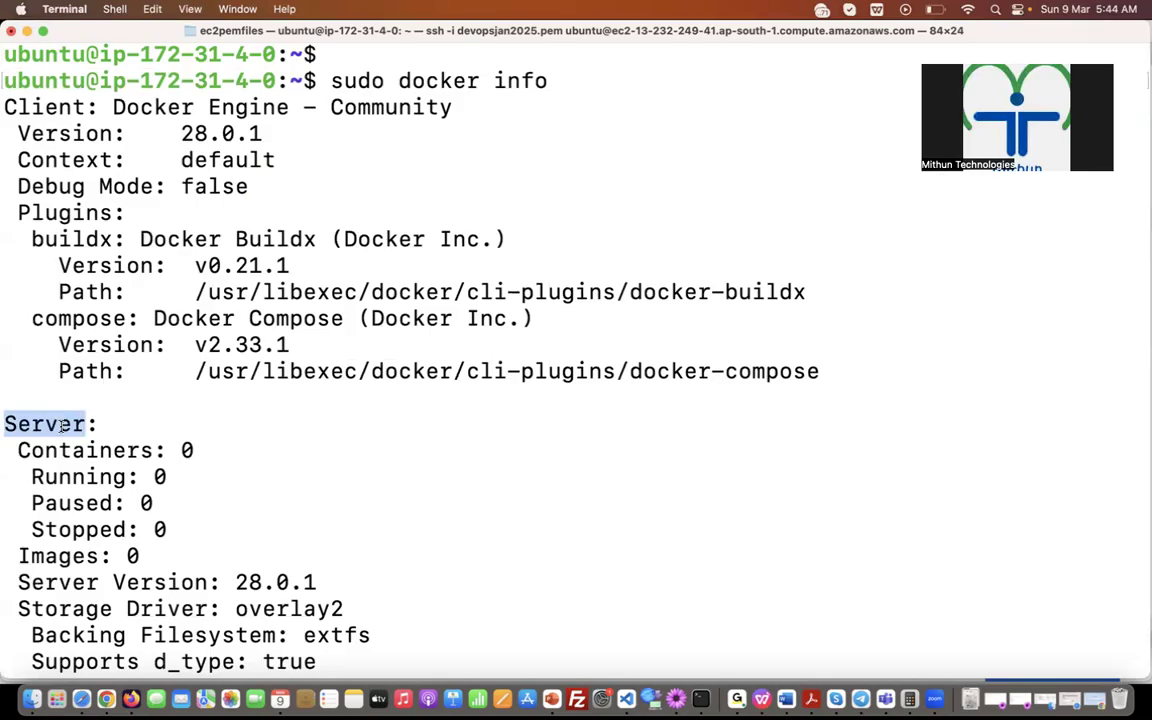
{"action": "double_click", "coordinate": [37, 105]}
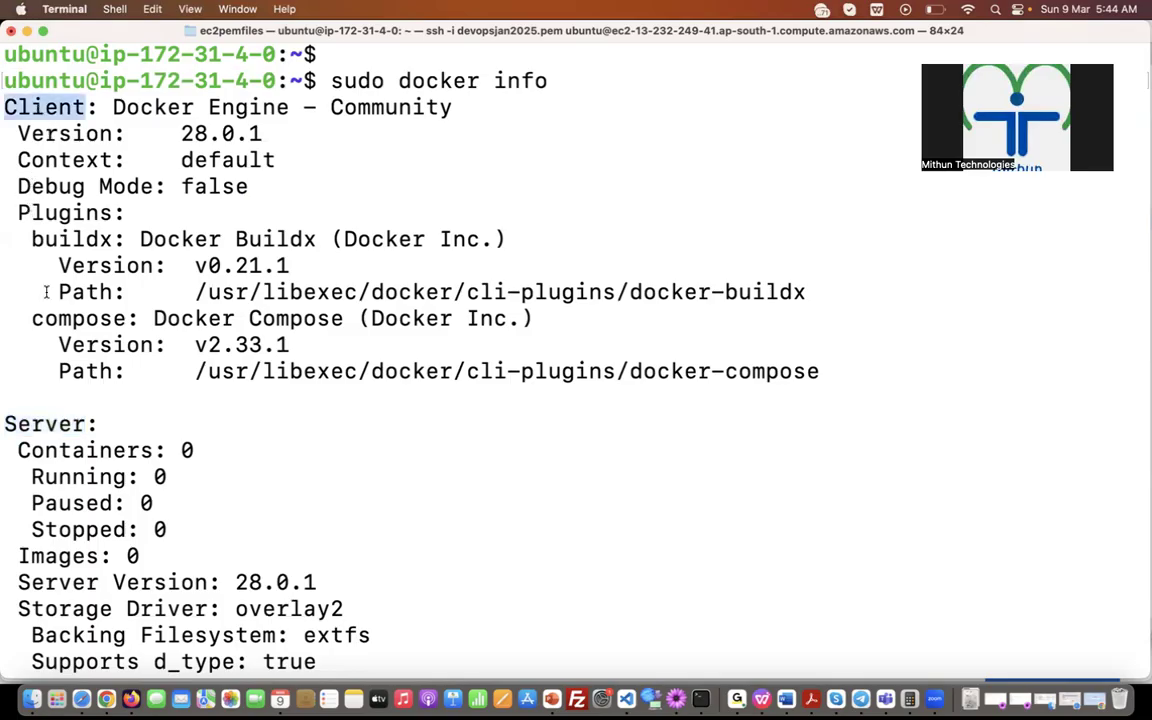
{"action": "double_click", "coordinate": [30, 424]}
{"action": "scroll", "coordinate": [293, 465], "scroll_direction": "down", "scroll_amount": 2}
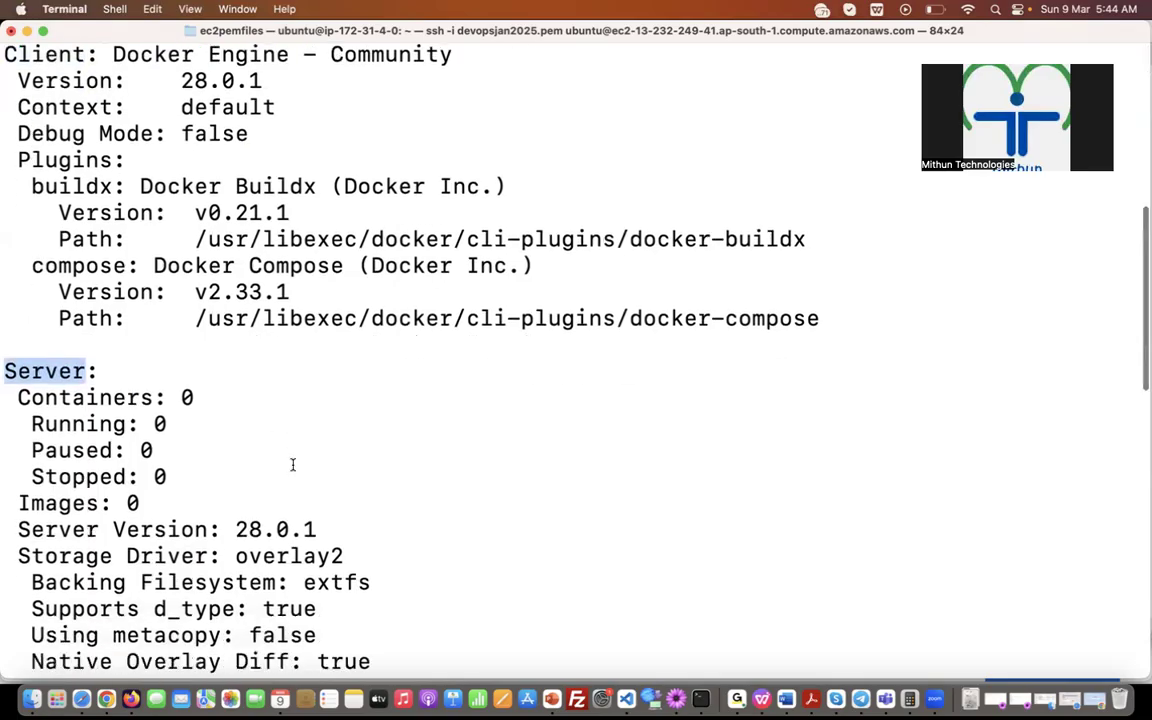
{"action": "scroll", "coordinate": [293, 465], "scroll_direction": "up", "scroll_amount": 4}
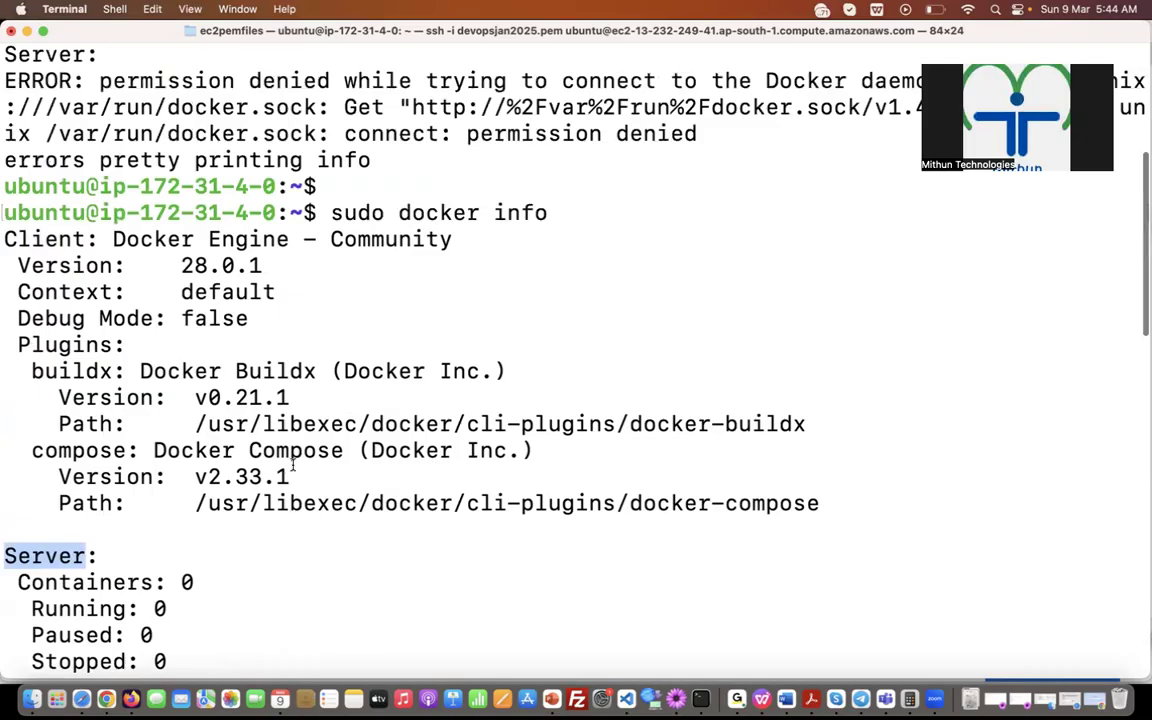
{"action": "scroll", "coordinate": [334, 493], "scroll_direction": "down", "scroll_amount": 3}
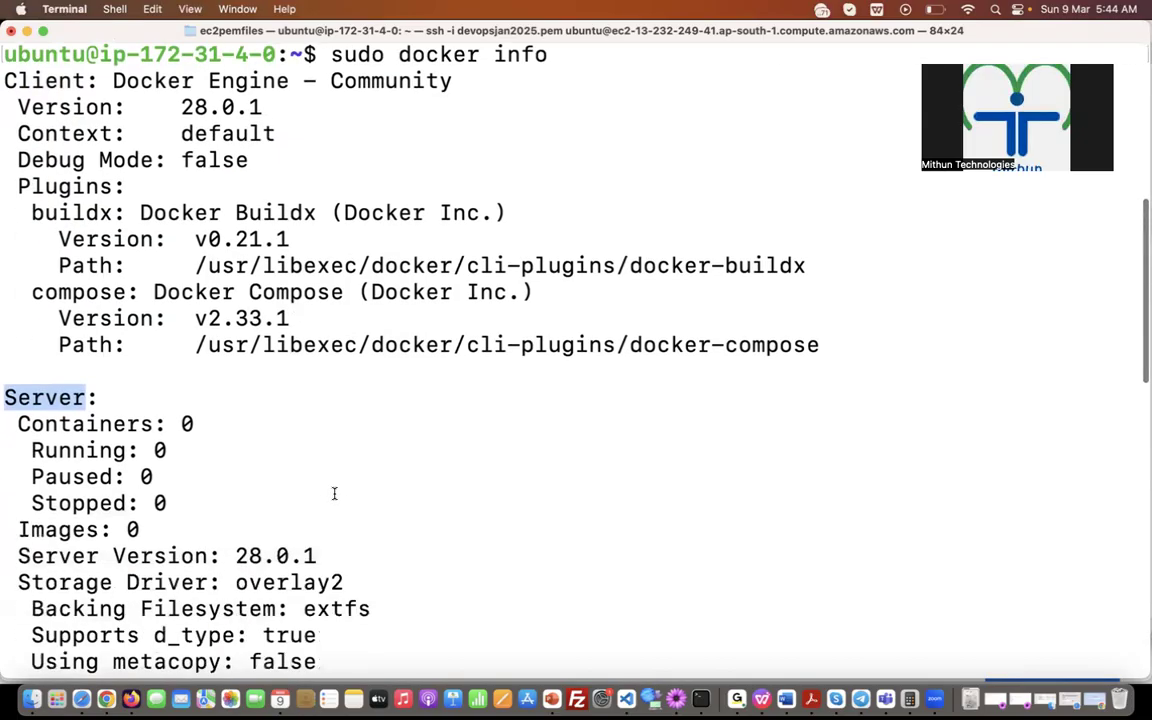
{"action": "left_click", "coordinate": [268, 470]}
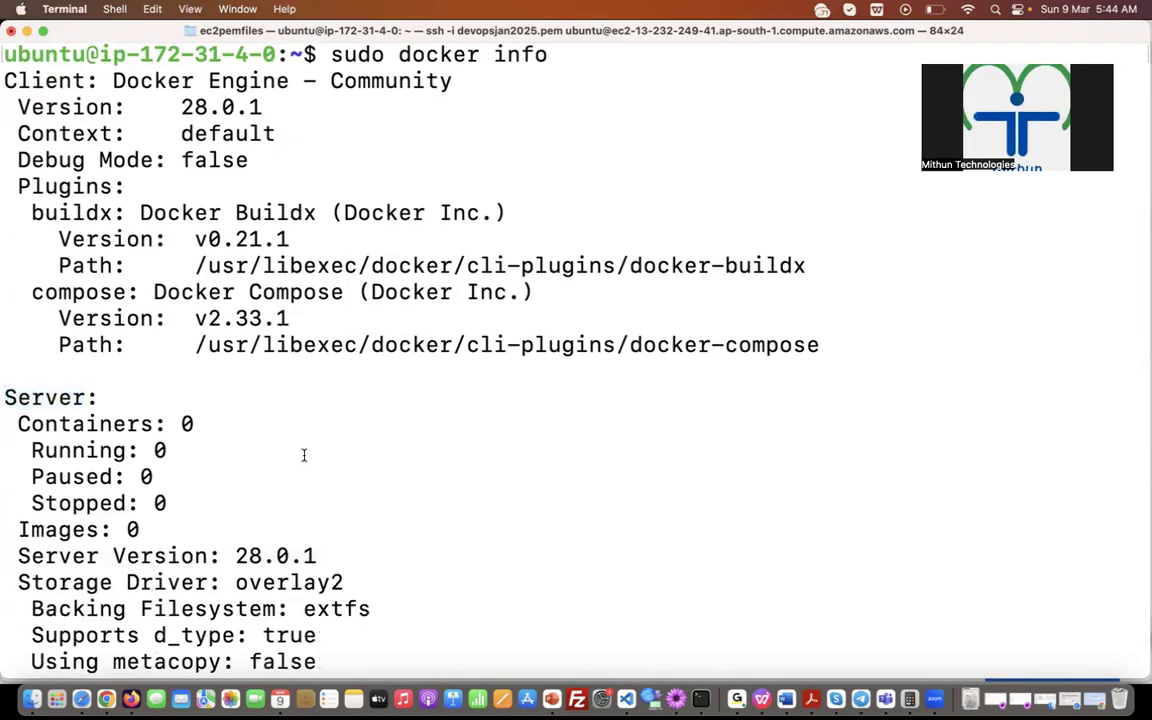
Step: Highlight the ubuntu user and the sudo prefix in the prompt line, and highlight the whole sudo docker info command
{"action": "double_click", "coordinate": [26, 54]}
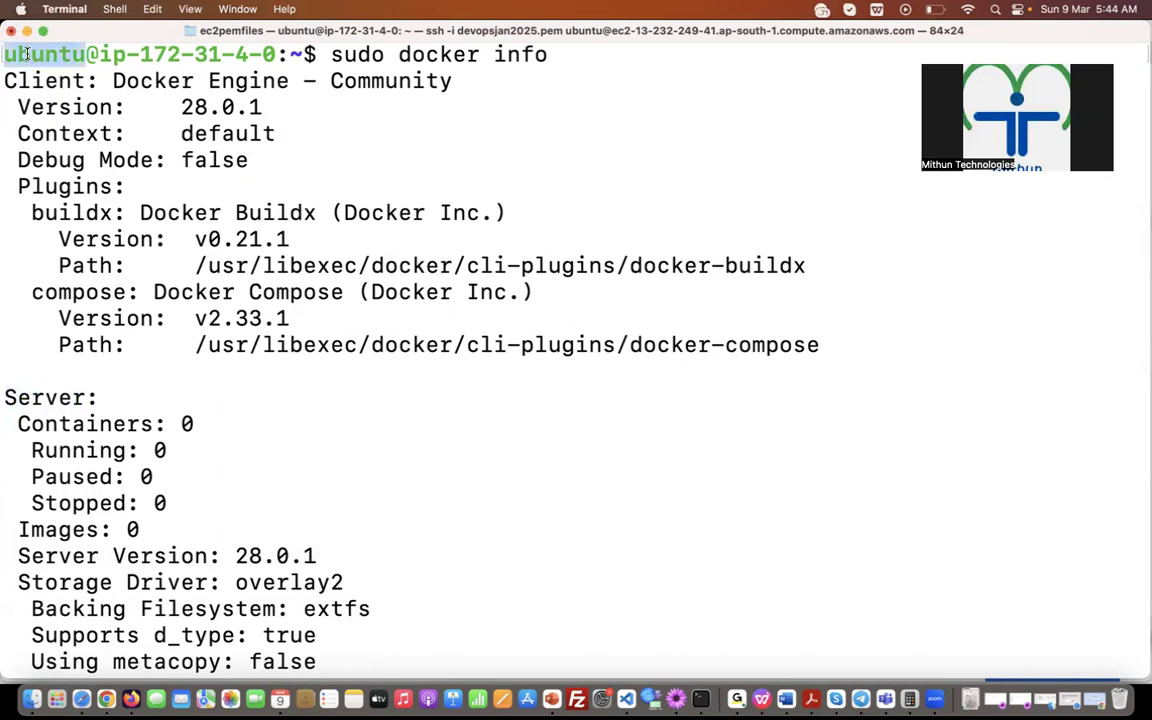
{"action": "double_click", "coordinate": [359, 57]}
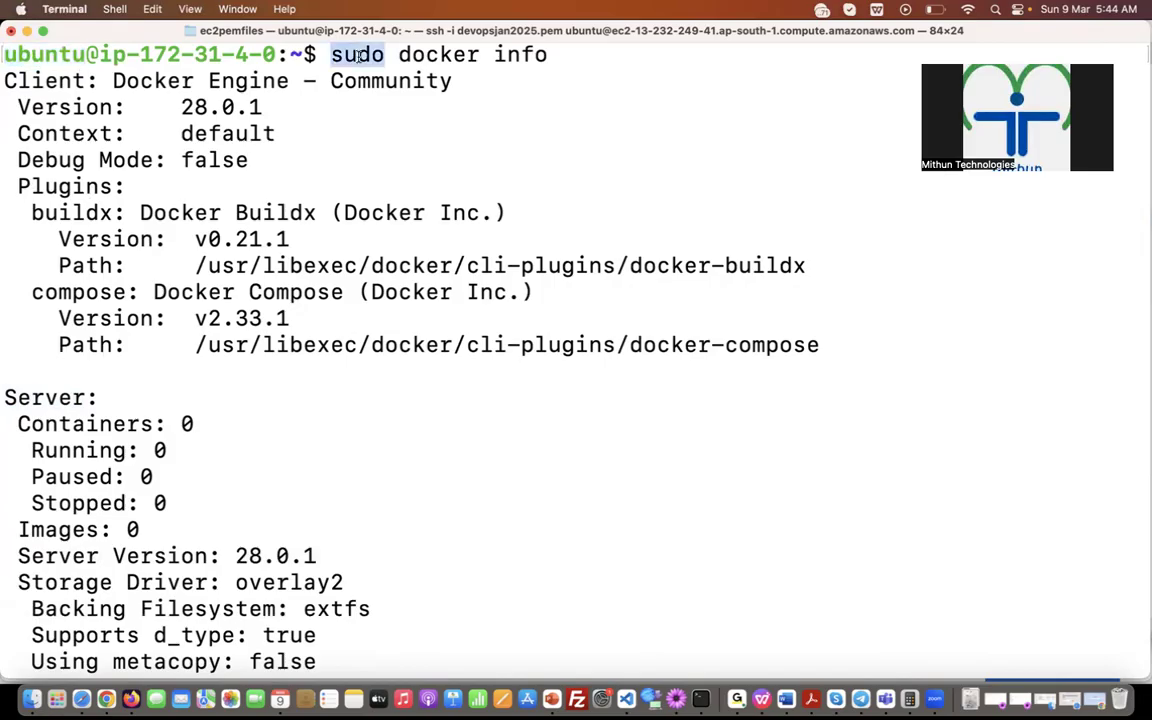
{"action": "left_click", "coordinate": [52, 56]}
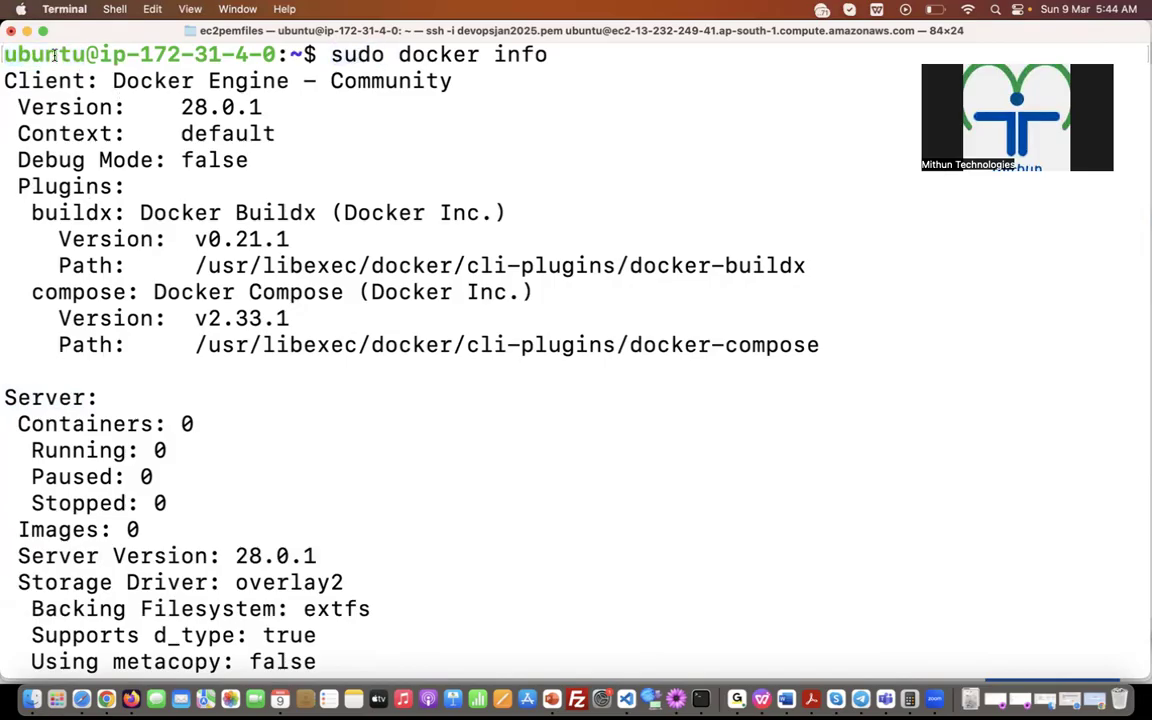
{"action": "double_click", "coordinate": [52, 56]}
{"action": "left_click", "coordinate": [355, 55]}
{"action": "double_click", "coordinate": [357, 55]}
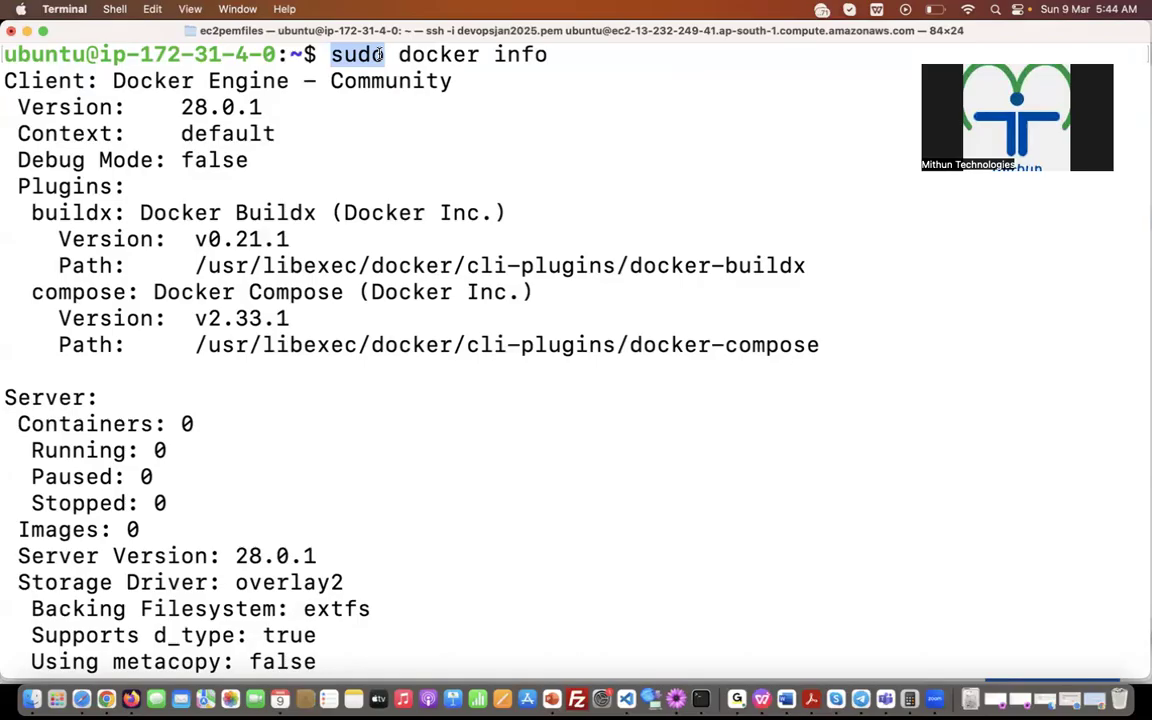
{"action": "left_click", "coordinate": [302, 54]}
{"action": "left_click_drag", "start_coordinate": [331, 54], "coordinate": [556, 54]}
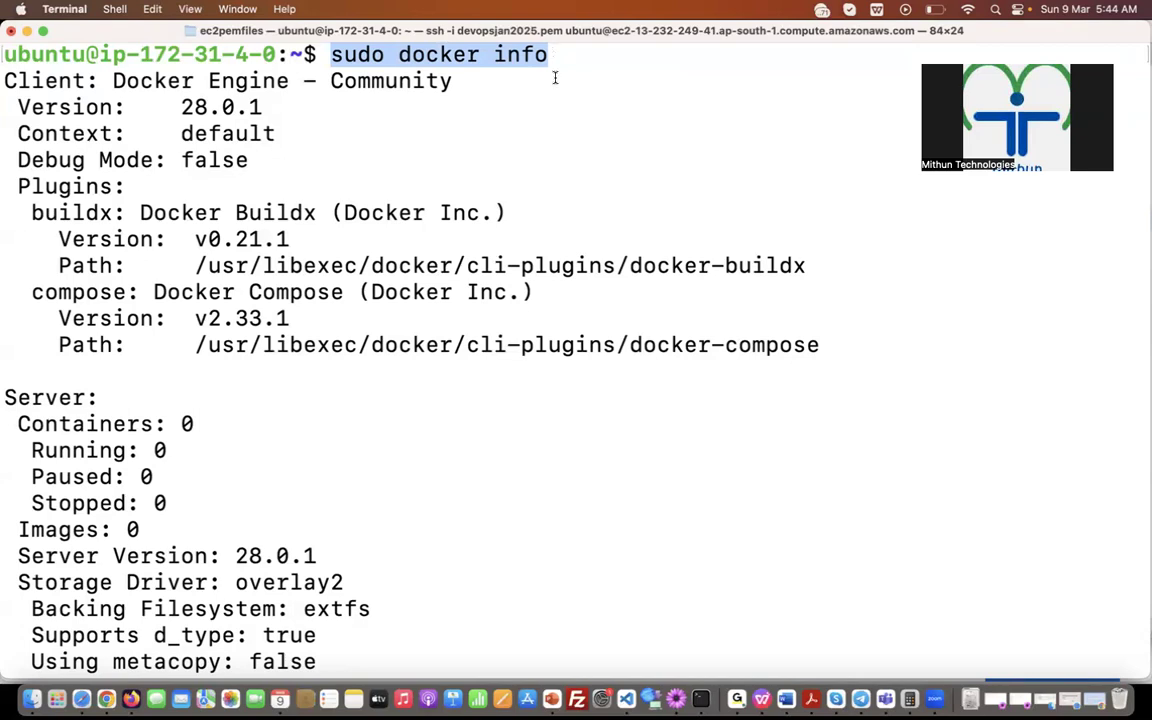
Step: Switch to the TextMate installation notes and highlight the docker group and ubuntu user in the usermod commands
{"action": "left_click", "coordinate": [675, 702]}
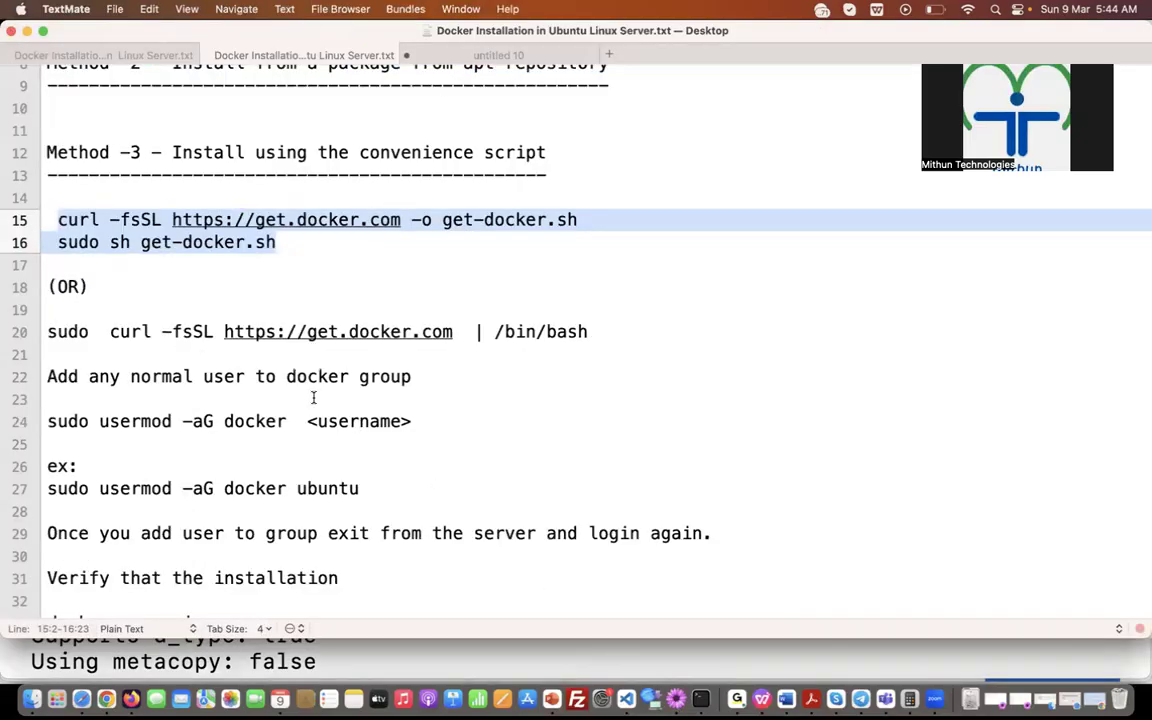
{"action": "double_click", "coordinate": [257, 423]}
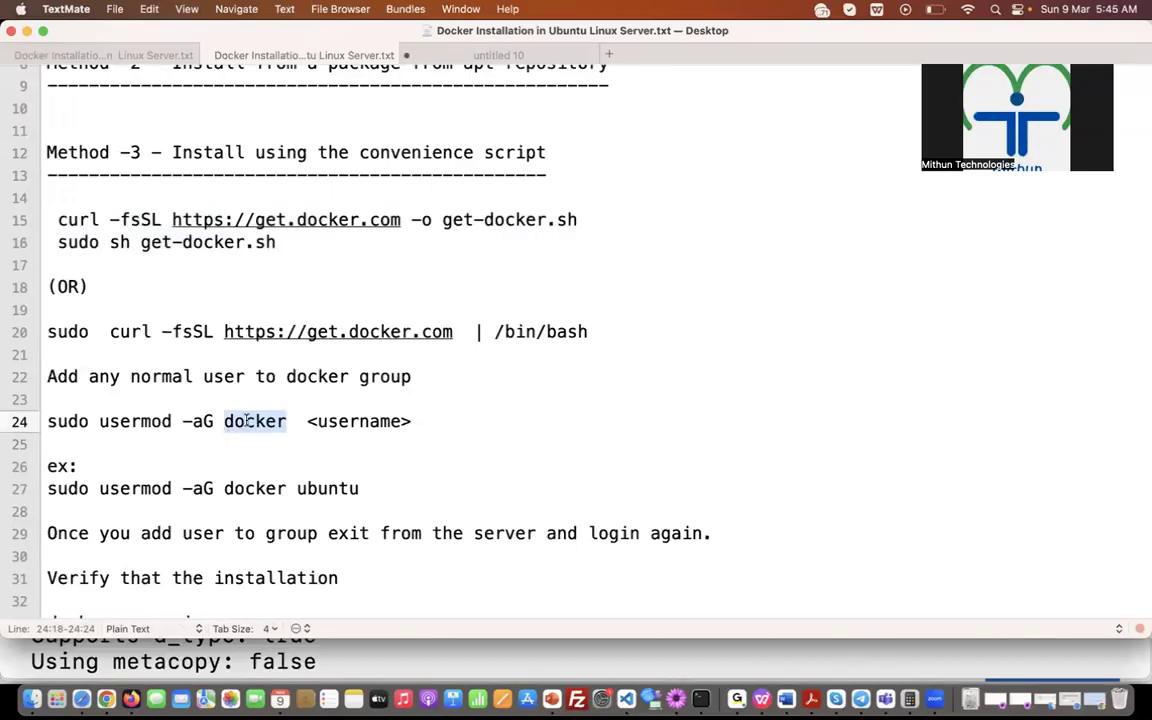
{"action": "left_click_drag", "start_coordinate": [47, 488], "coordinate": [277, 485]}
{"action": "double_click", "coordinate": [276, 487]}
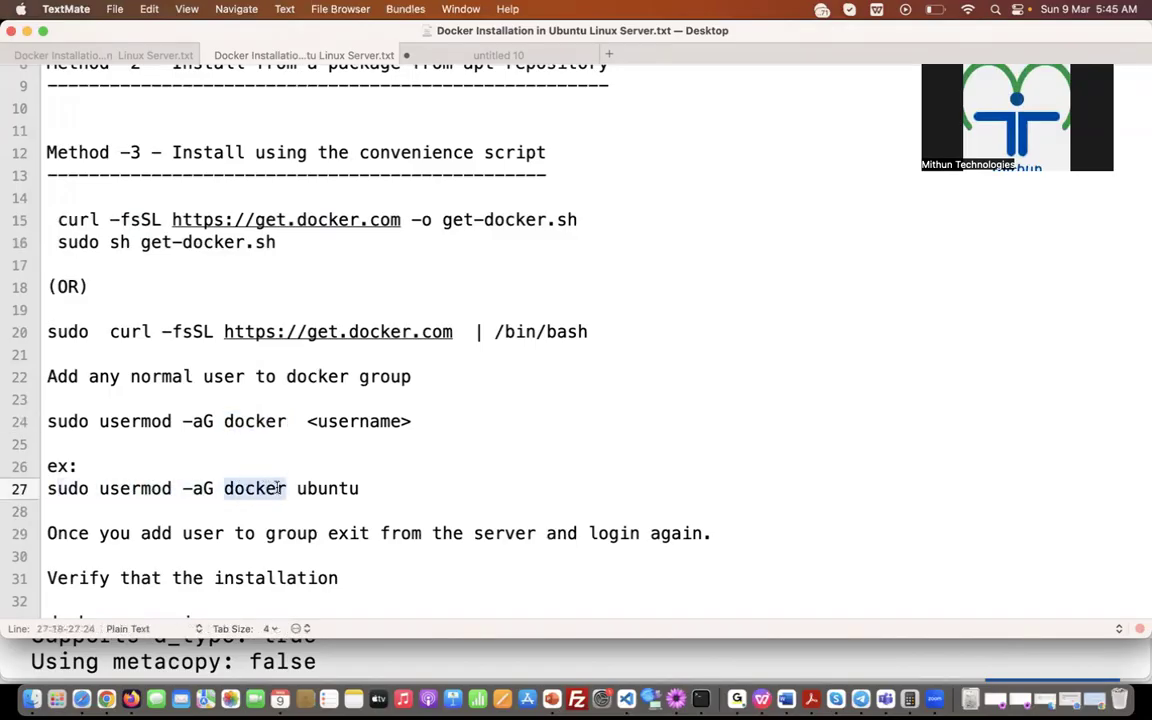
{"action": "double_click", "coordinate": [328, 489]}
Step: Copy sudo usermod -aG docker ubuntu from the notes and run it in Terminal to add ubuntu to the docker group
{"action": "left_click_drag", "start_coordinate": [393, 489], "coordinate": [40, 497]}
{"action": "key", "text": "super+c"}
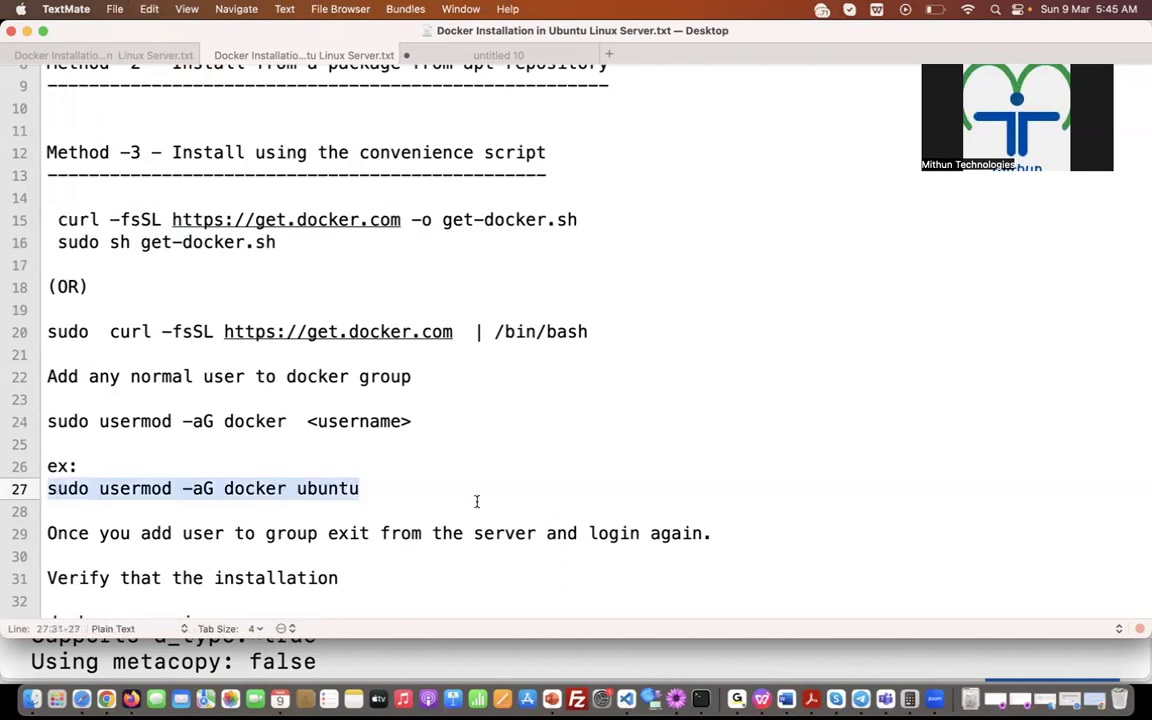
{"action": "left_click", "coordinate": [700, 698]}
{"action": "key", "text": "super+v"}
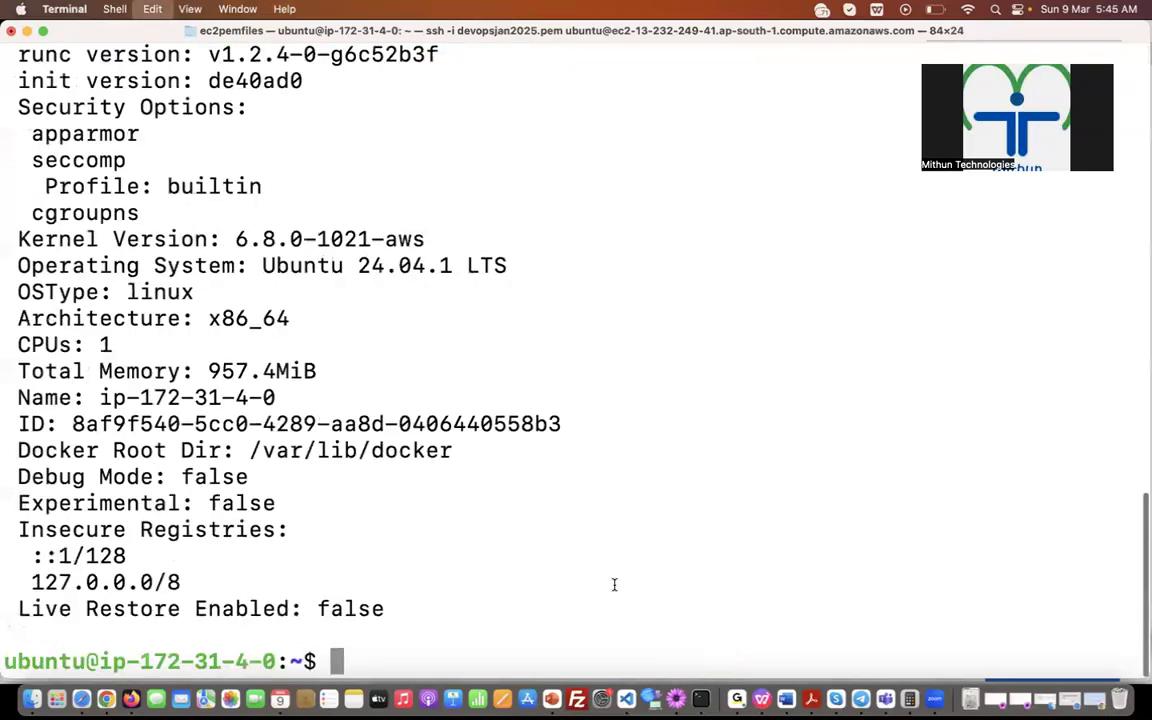
{"action": "key", "text": "Return"}
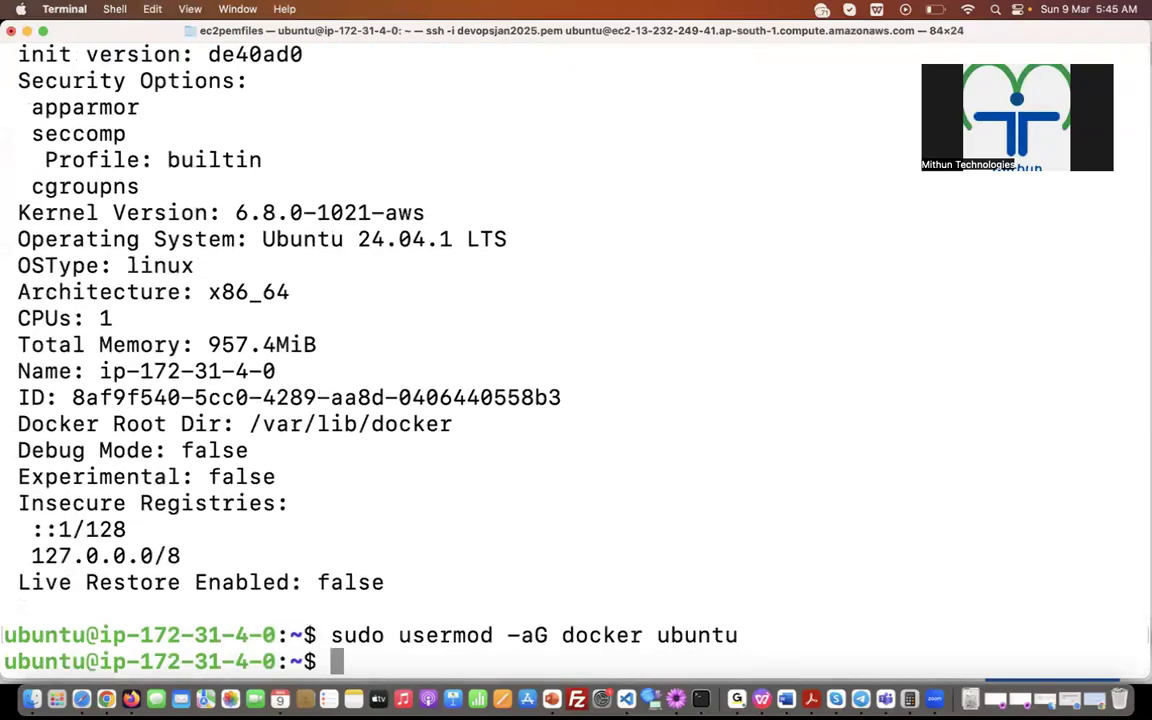
Step: Run docker info without sudo as the ubuntu user, and consult the TextMate notes about adding a user to the group
{"action": "type", "text": "docker info"}
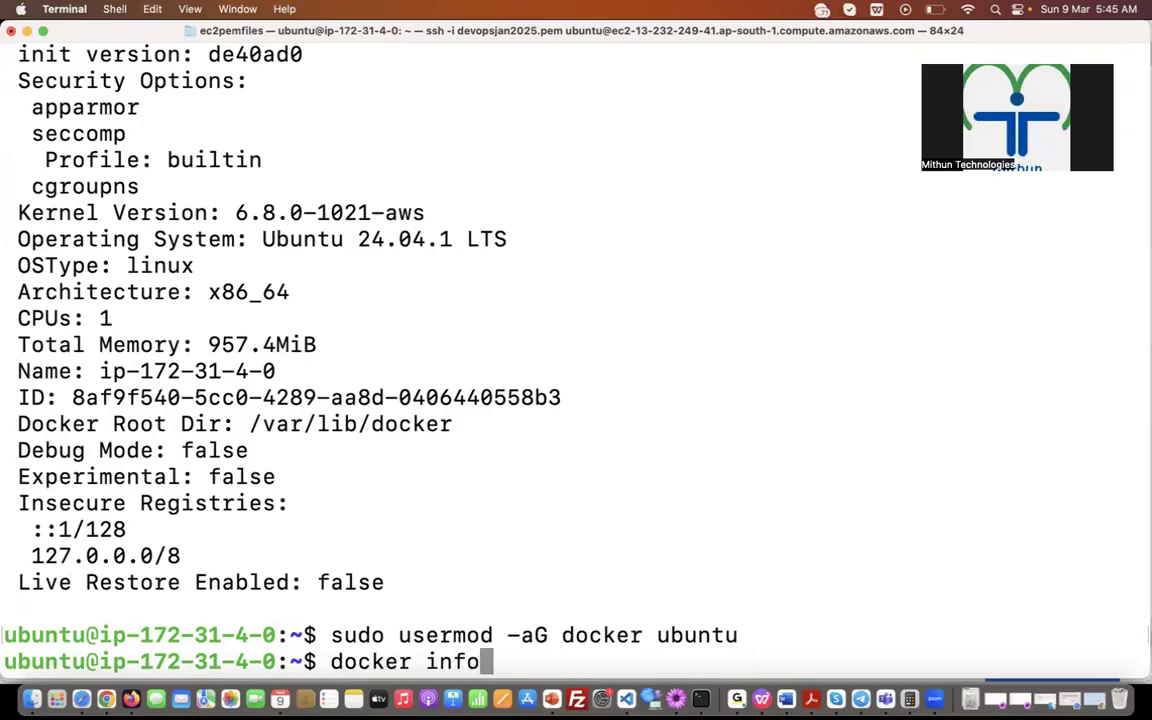
{"action": "key", "text": "Return"}
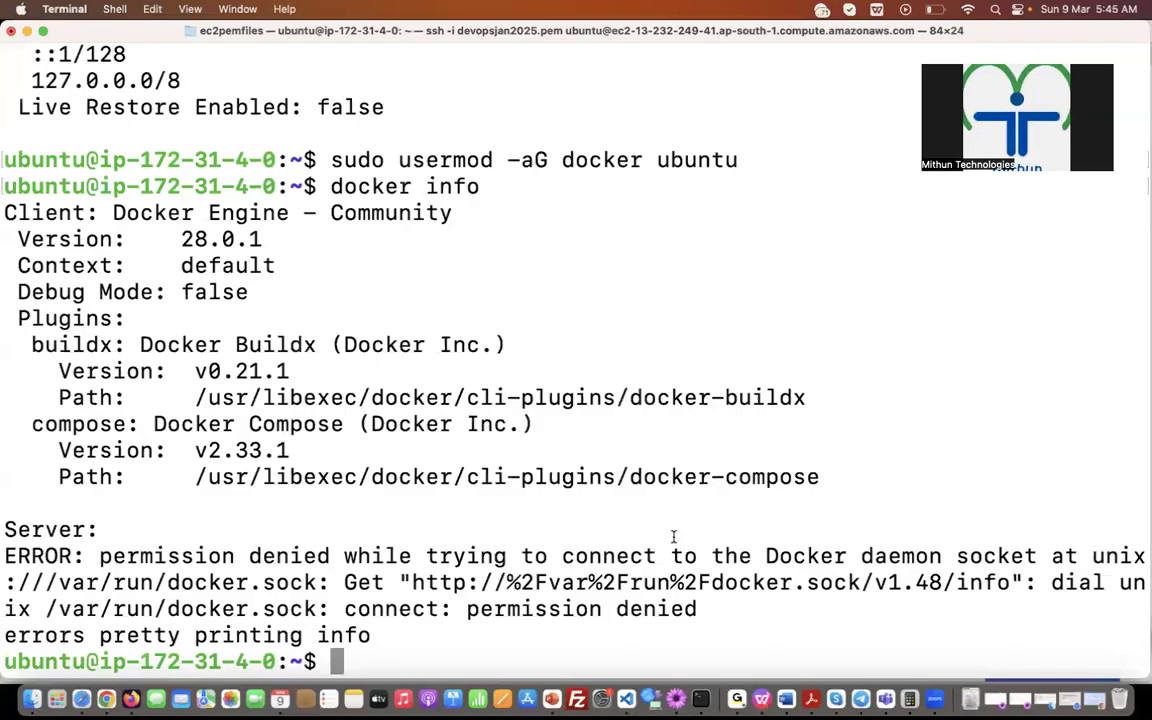
{"action": "key", "text": "super+Tab"}
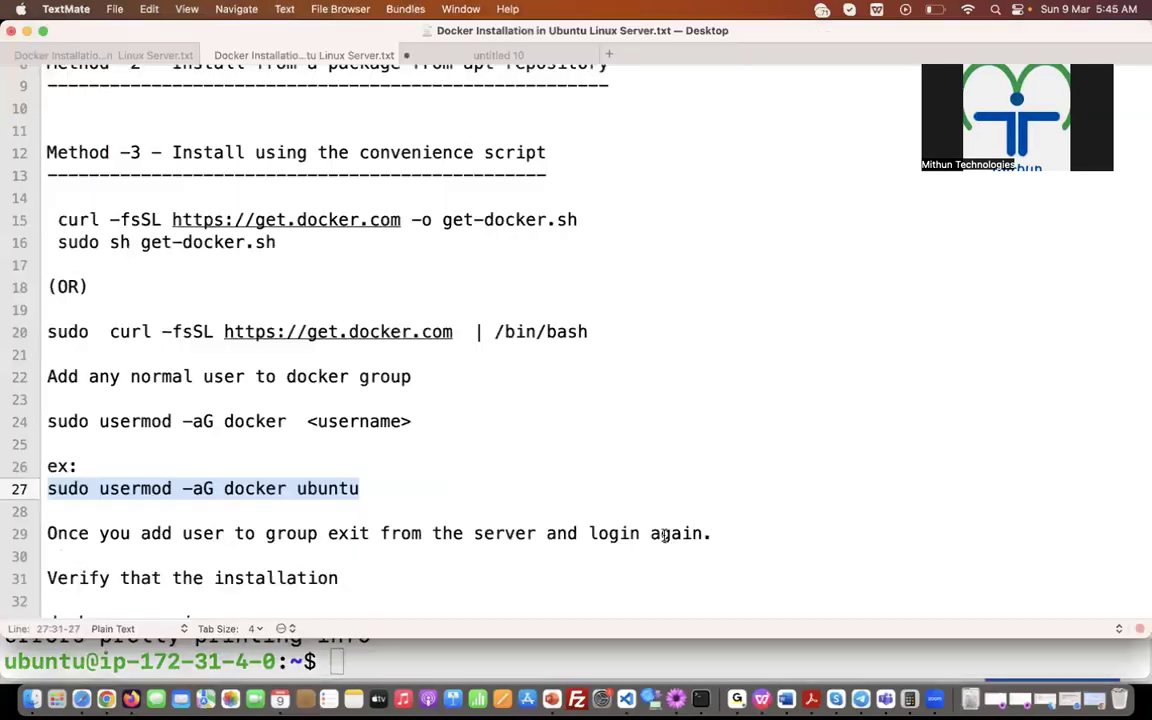
{"action": "key", "text": "super+Tab"}
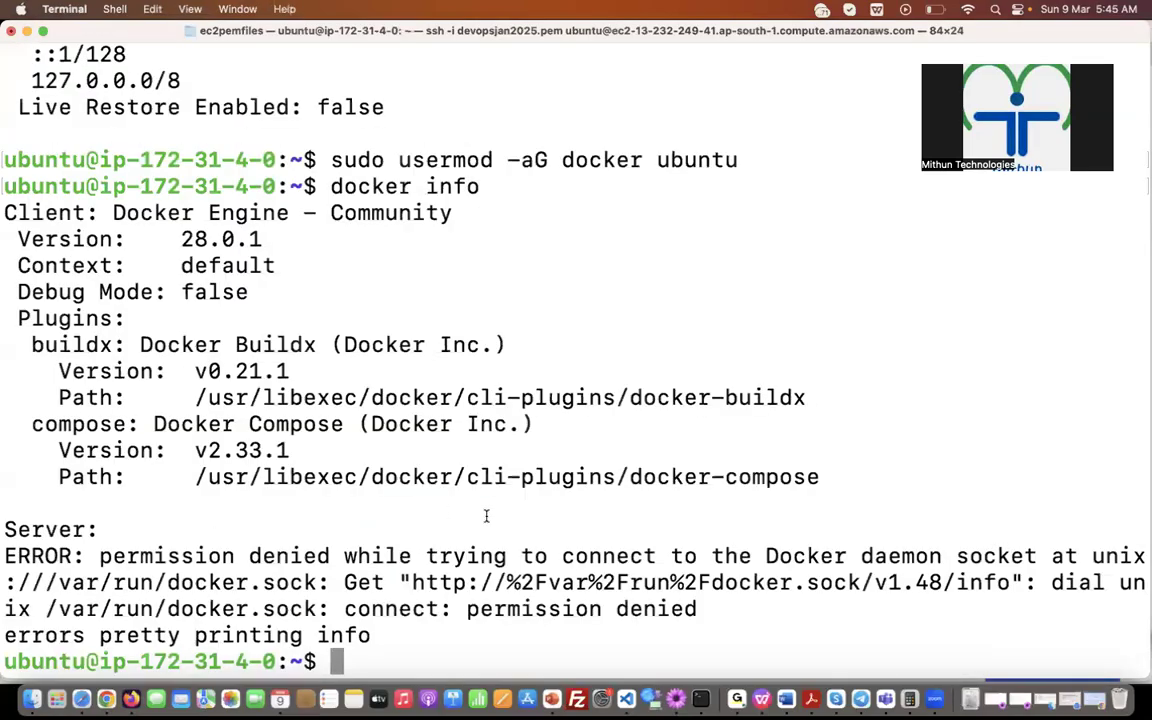
Step: Run docker ps in Terminal as the ubuntu user and highlight the end of its response
{"action": "type", "text": "docker ps"}
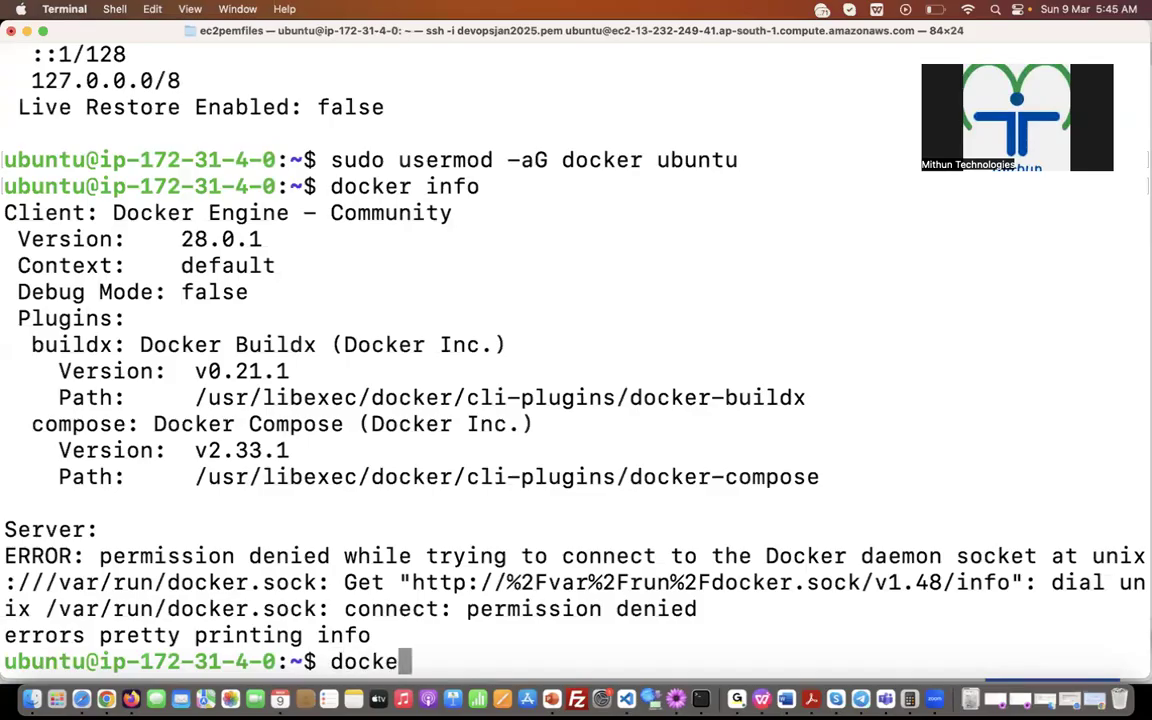
{"action": "key", "text": "Return"}
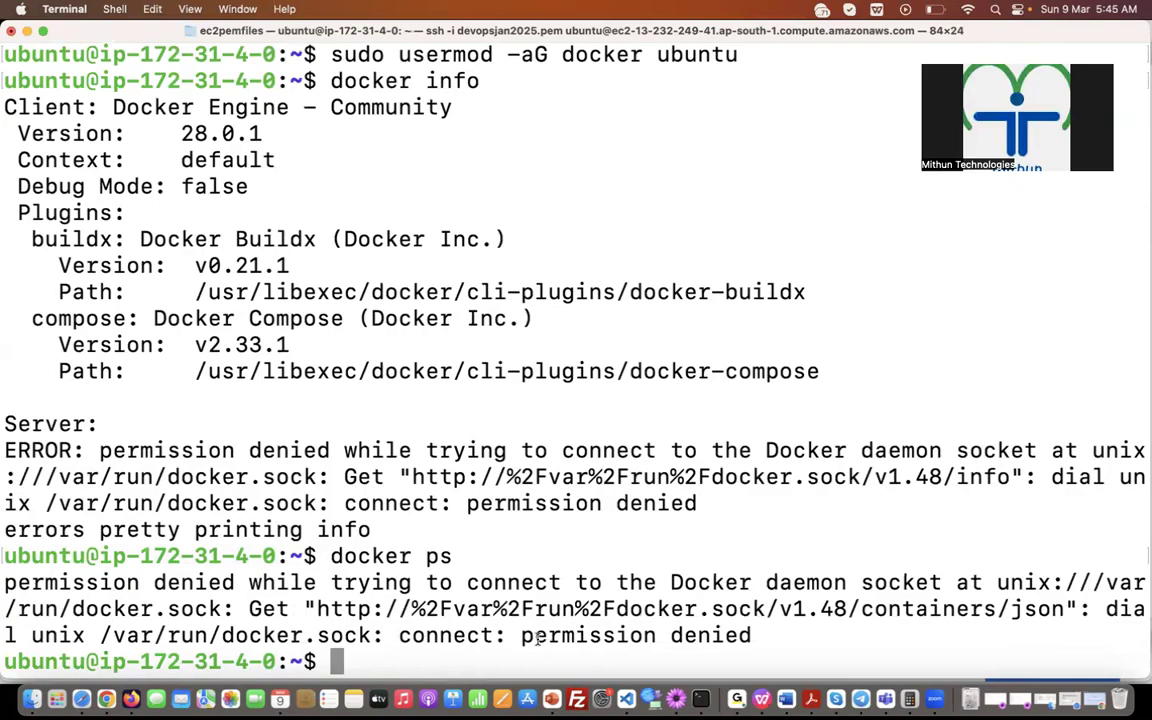
{"action": "left_click_drag", "start_coordinate": [537, 639], "coordinate": [641, 639]}
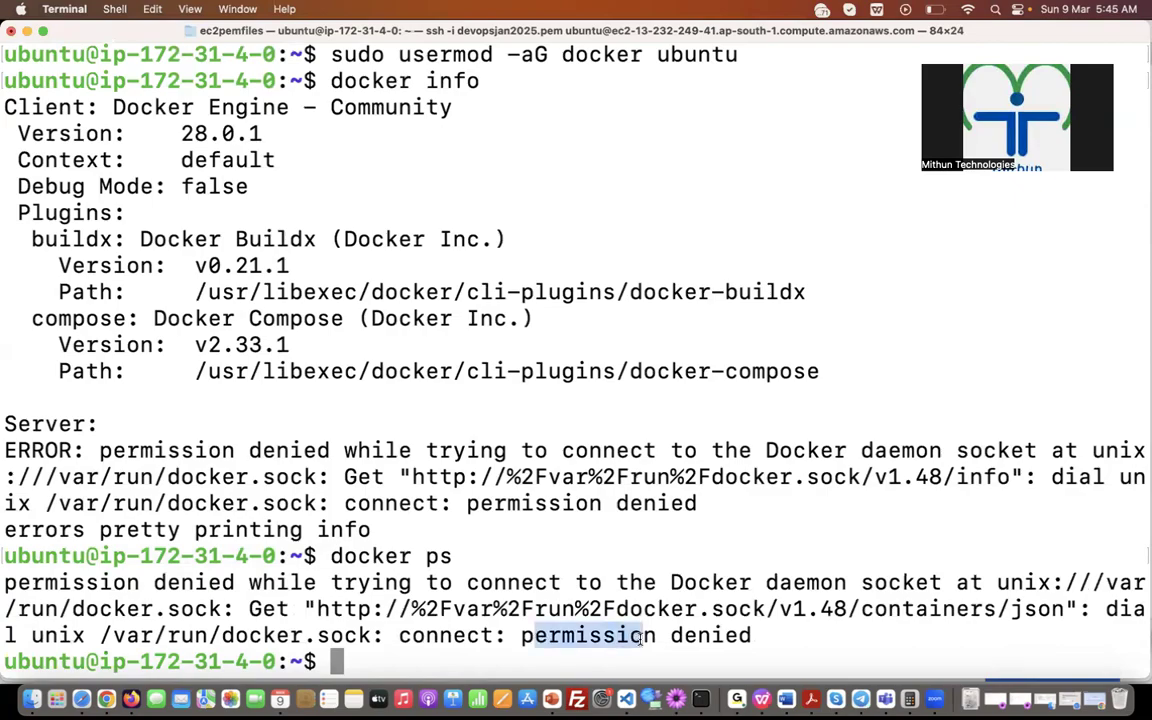
{"action": "left_click", "coordinate": [529, 560]}
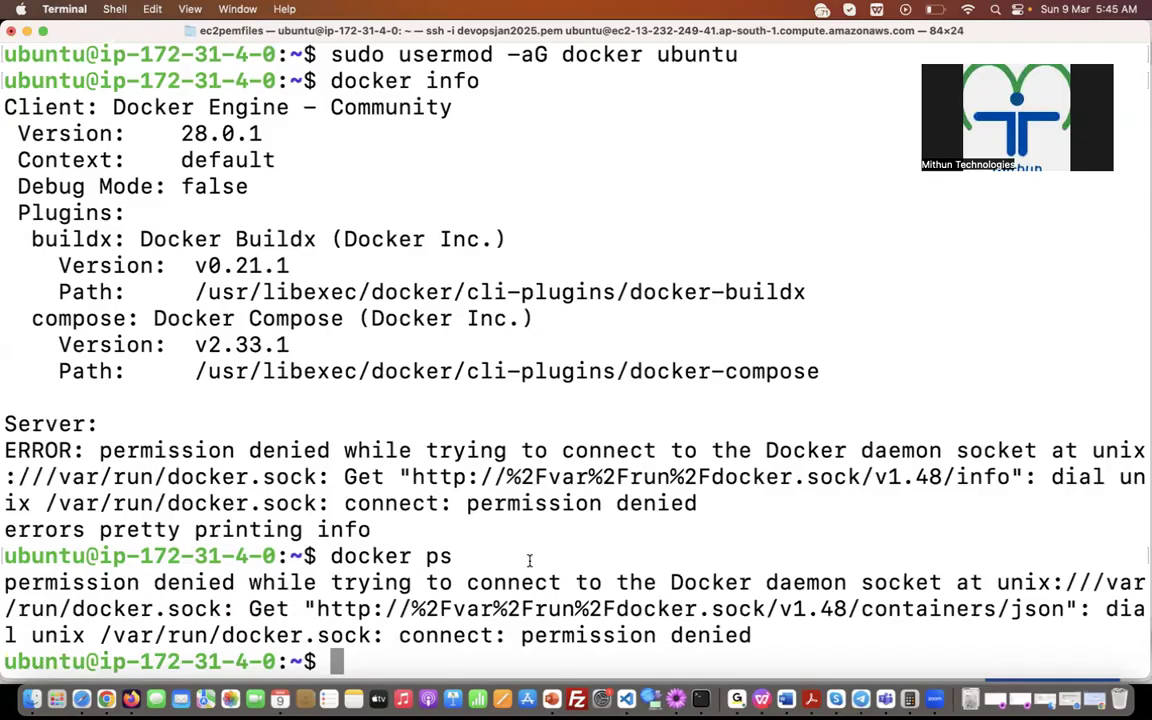
Step: Highlight the ubuntu user in the notes' usermod example, and try checking group membership in Terminal with groups docker
{"action": "key", "text": "super+Tab"}
{"action": "double_click", "coordinate": [329, 488]}
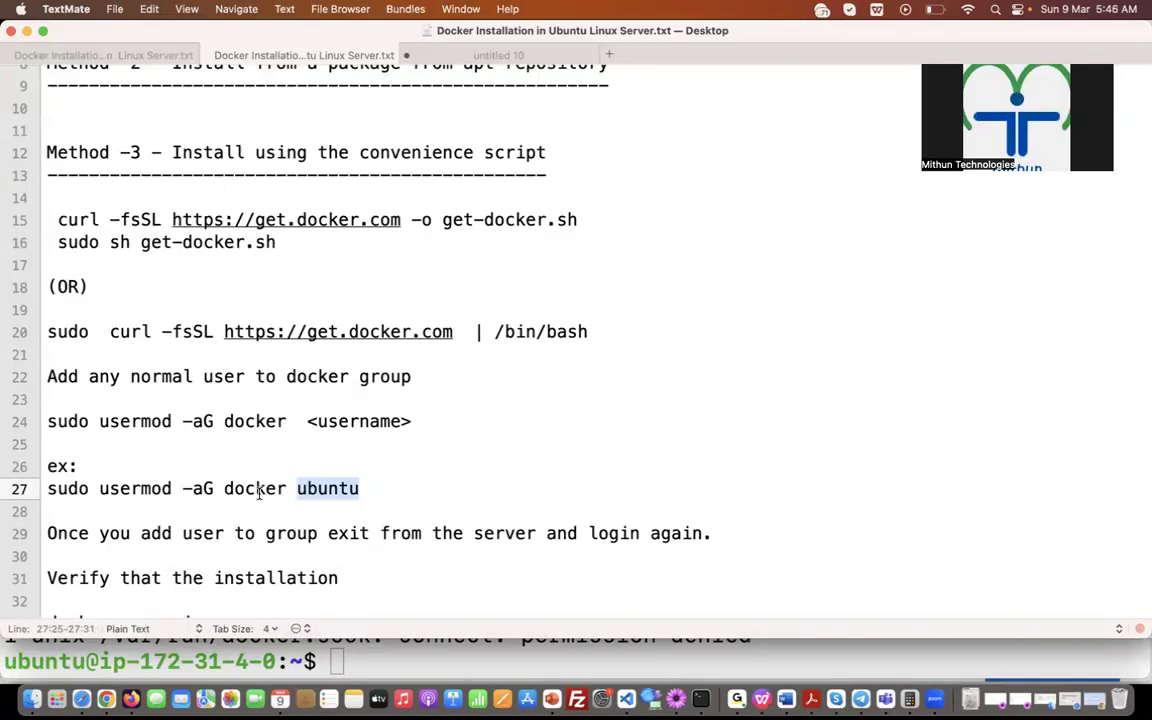
{"action": "key", "text": "super+Tab"}
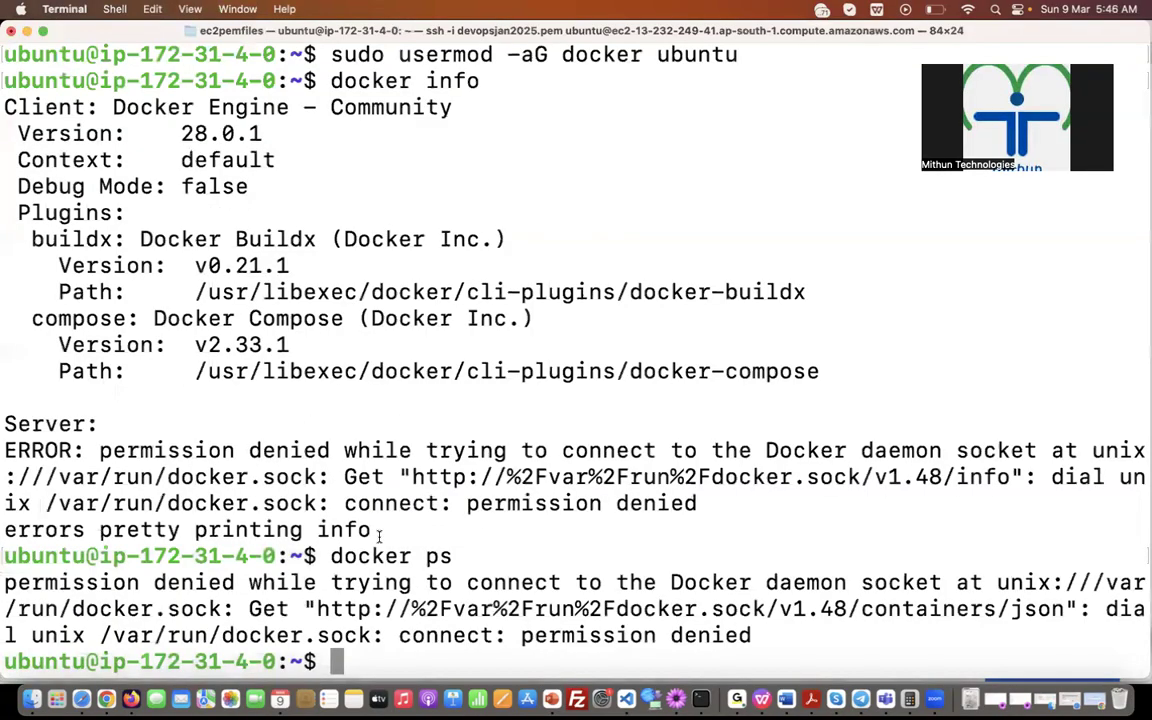
{"action": "type", "text": "groups "}
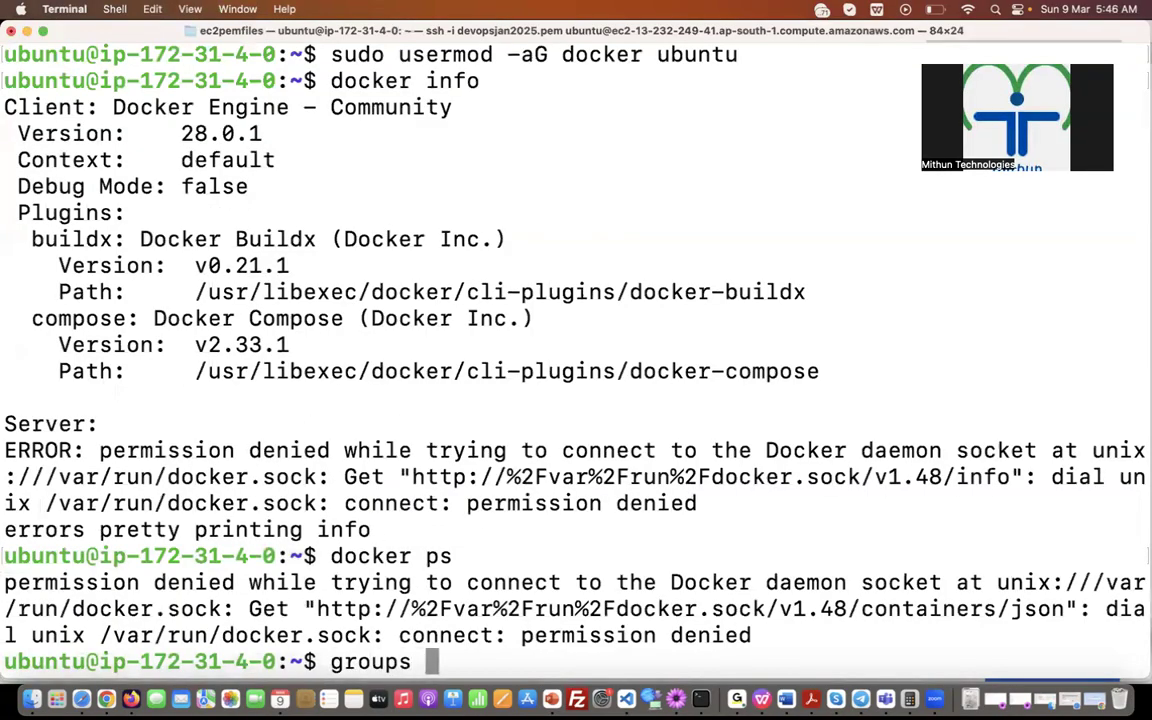
{"action": "type", "text": "docker"}
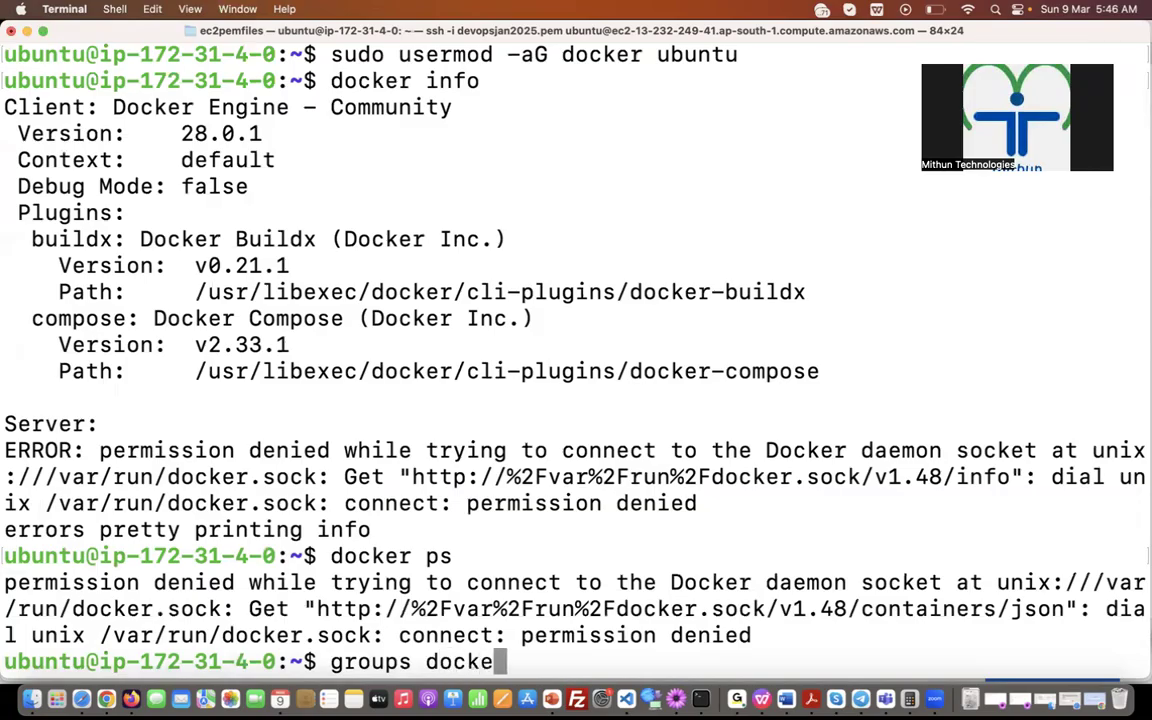
{"action": "key", "text": "Return"}
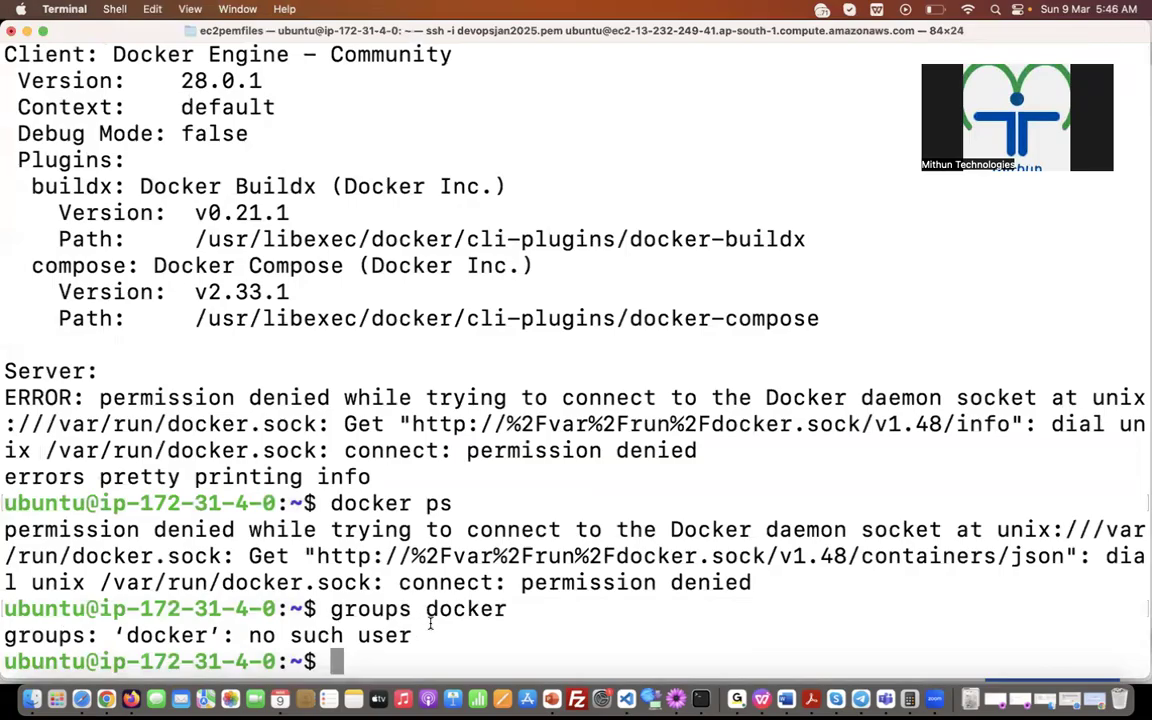
Step: Check the ubuntu user's group memberships with groups ubuntu, and highlight the user name and the docker group
{"action": "key", "text": "Up"}
{"action": "key", "text": "BackSpace"}
{"action": "key", "text": "BackSpace"}
{"action": "key", "text": "BackSpace"}
{"action": "key", "text": "BackSpace"}
{"action": "key", "text": "BackSpace"}
{"action": "key", "text": "BackSpace"}
{"action": "type", "text": "ups u"}
{"action": "type", "text": "buntu"}
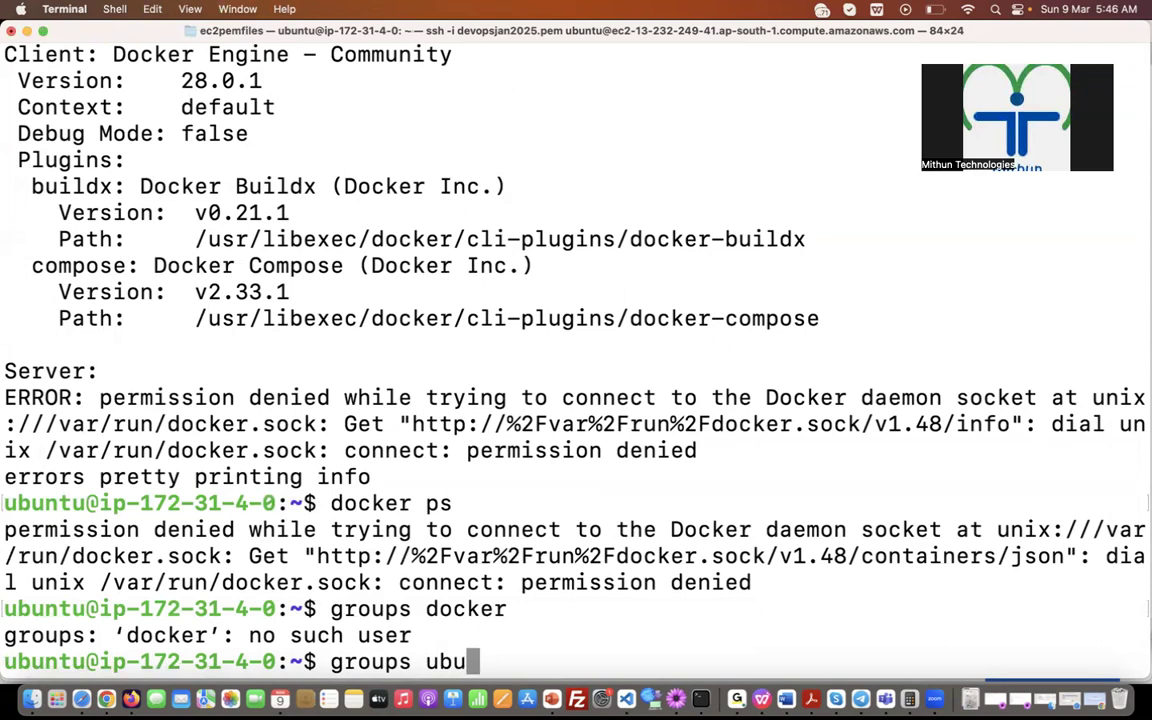
{"action": "key", "text": "Return"}
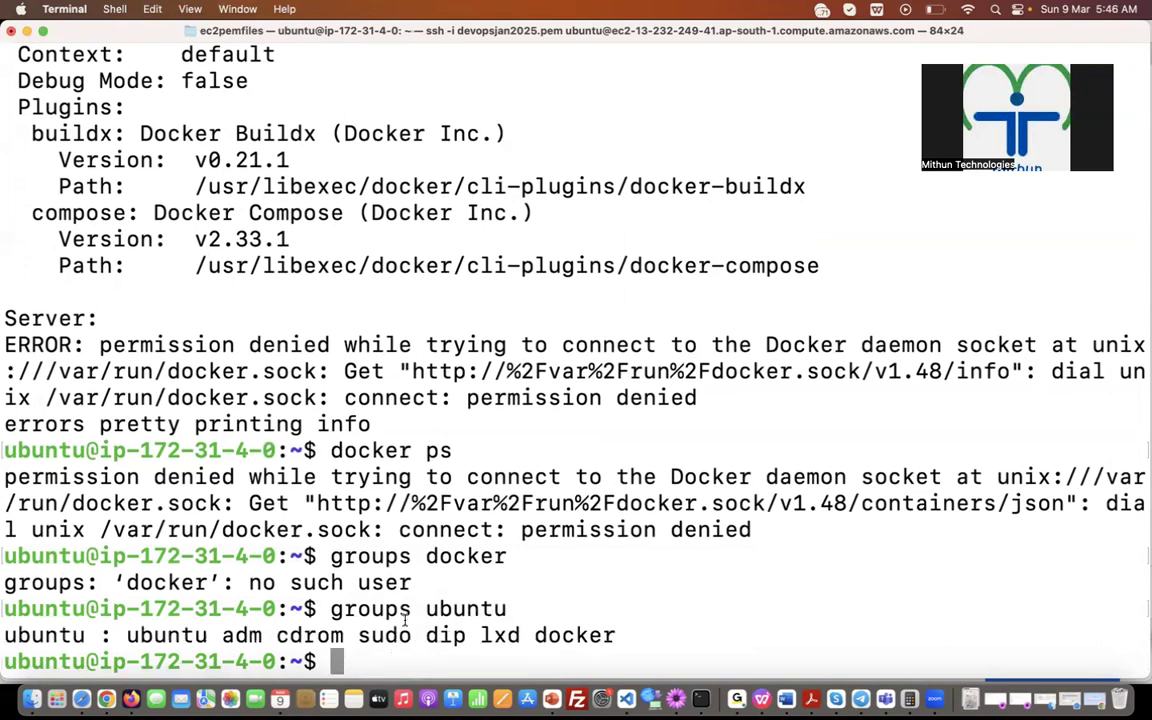
{"action": "double_click", "coordinate": [462, 609]}
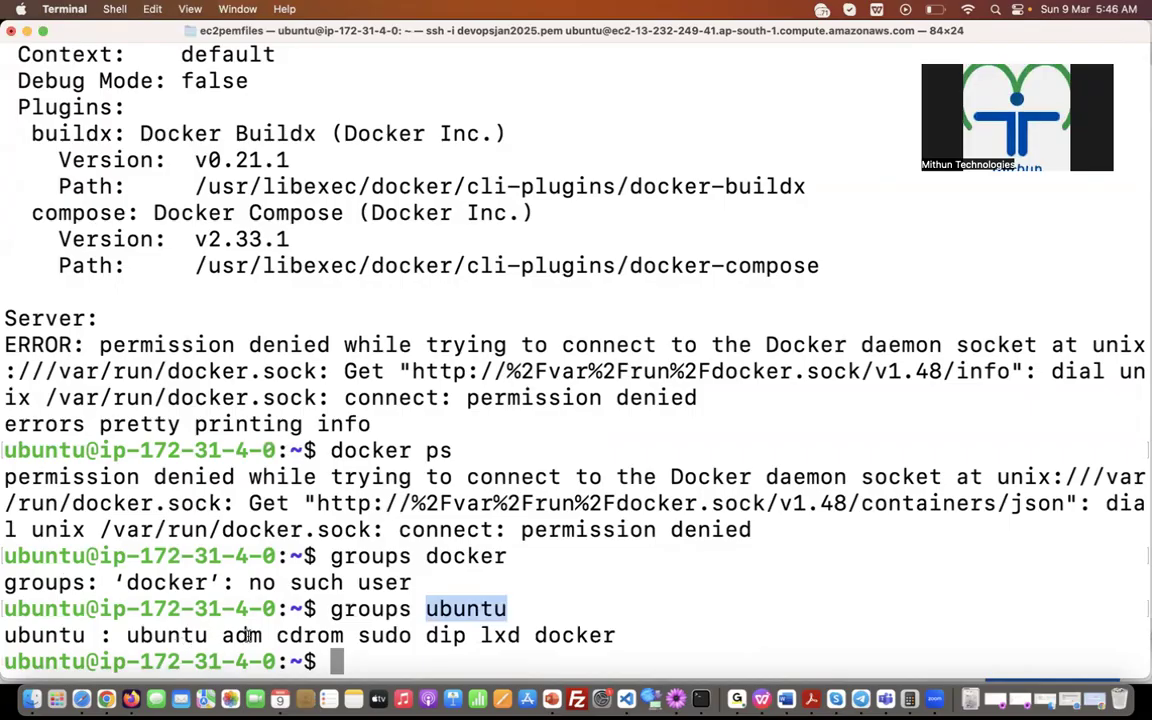
{"action": "double_click", "coordinate": [570, 634]}
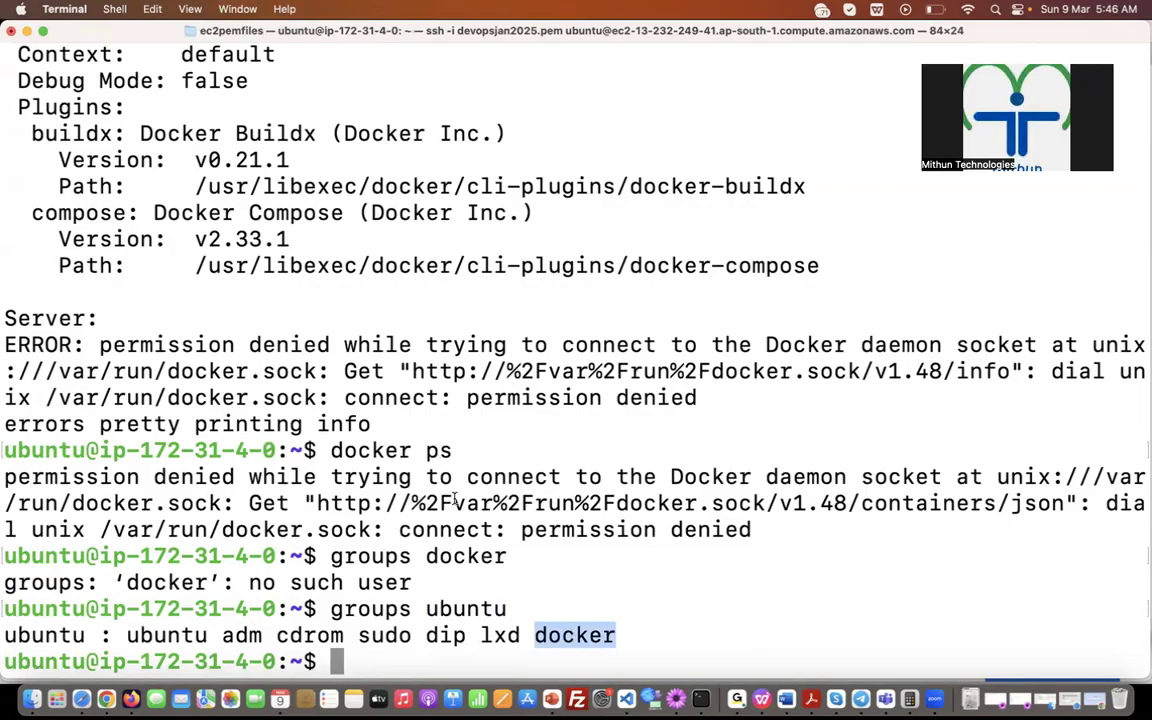
Step: Clear the terminal and exit the SSH session on the EC2 instance
{"action": "type", "text": "clear"}
{"action": "key", "text": "Return"}
{"action": "type", "text": "exit"}
{"action": "key", "text": "Return"}
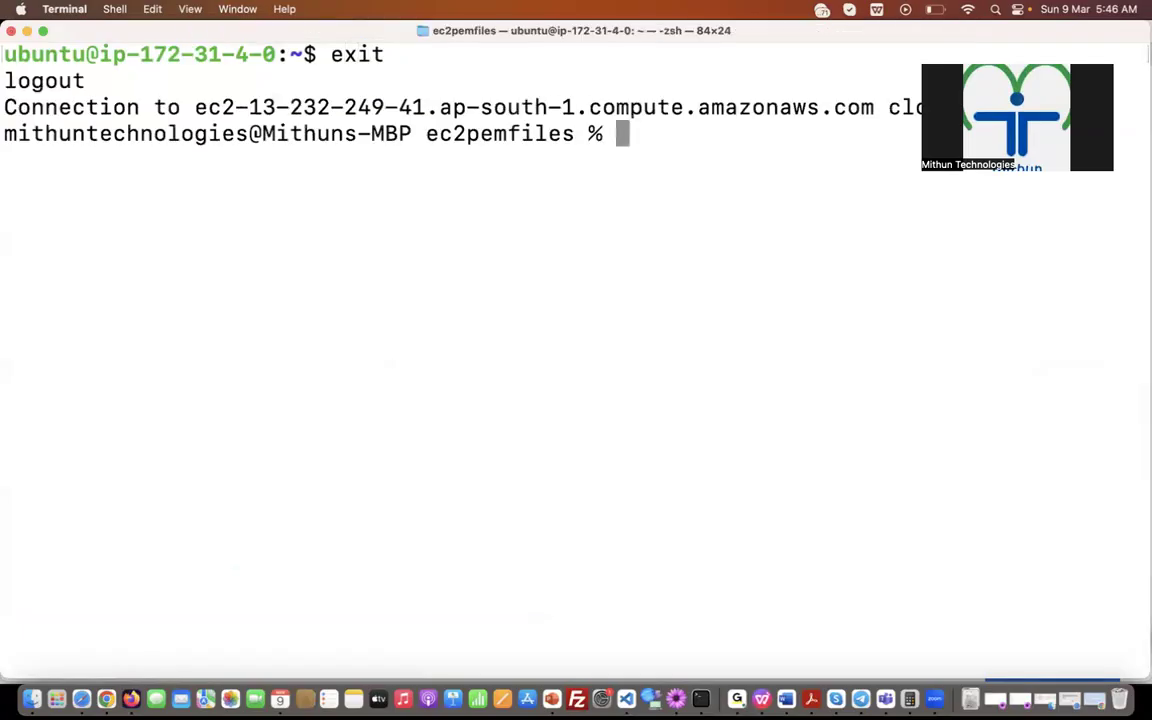
Step: Reconnect to the EC2 instance over SSH as ubuntu with the devopsjan2025.pem key, and clear the terminal
{"action": "key", "text": "Up"}
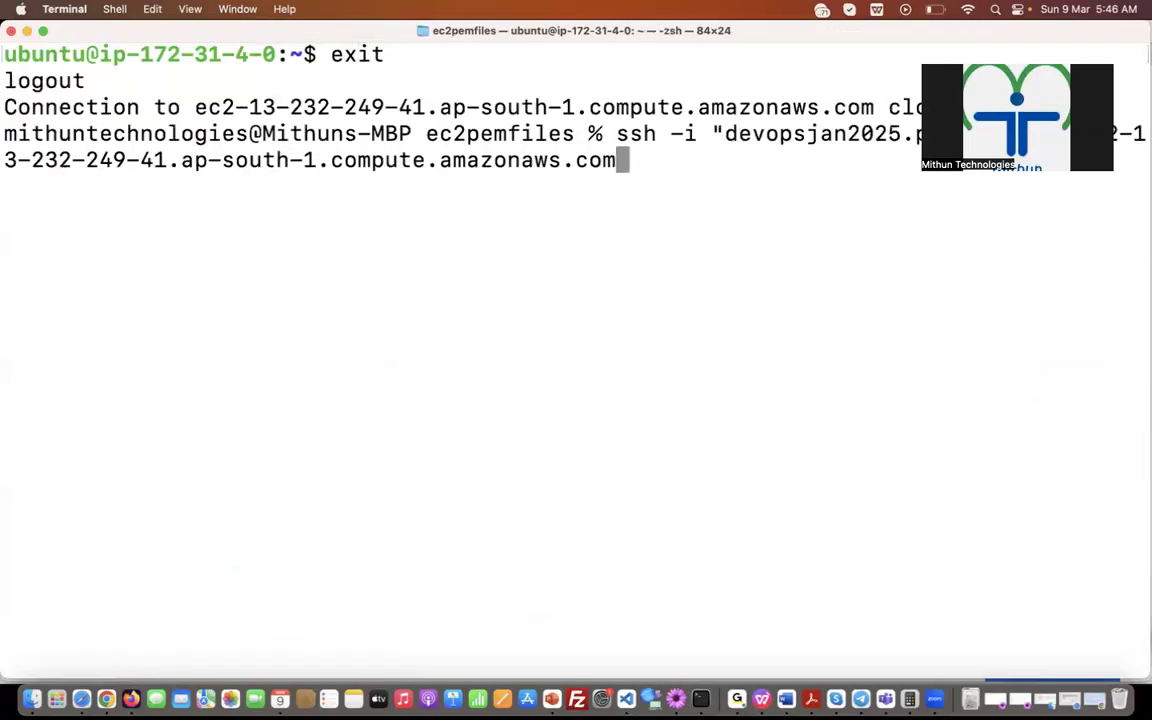
{"action": "key", "text": "Return"}
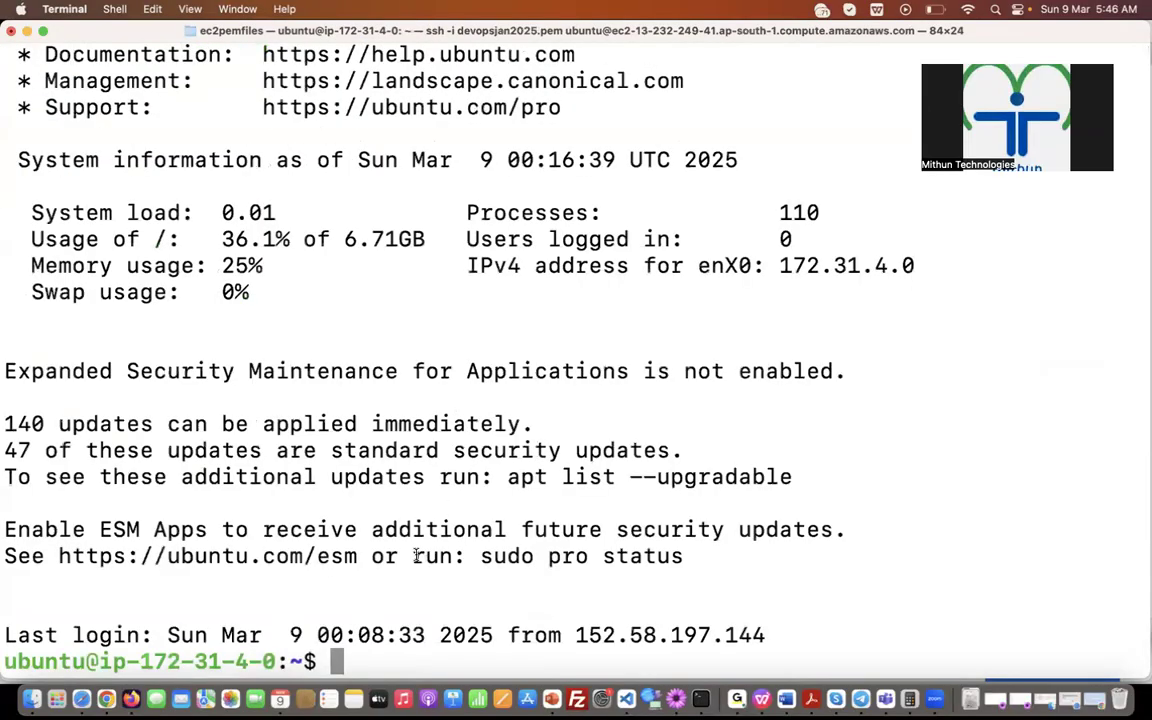
{"action": "type", "text": "clear"}
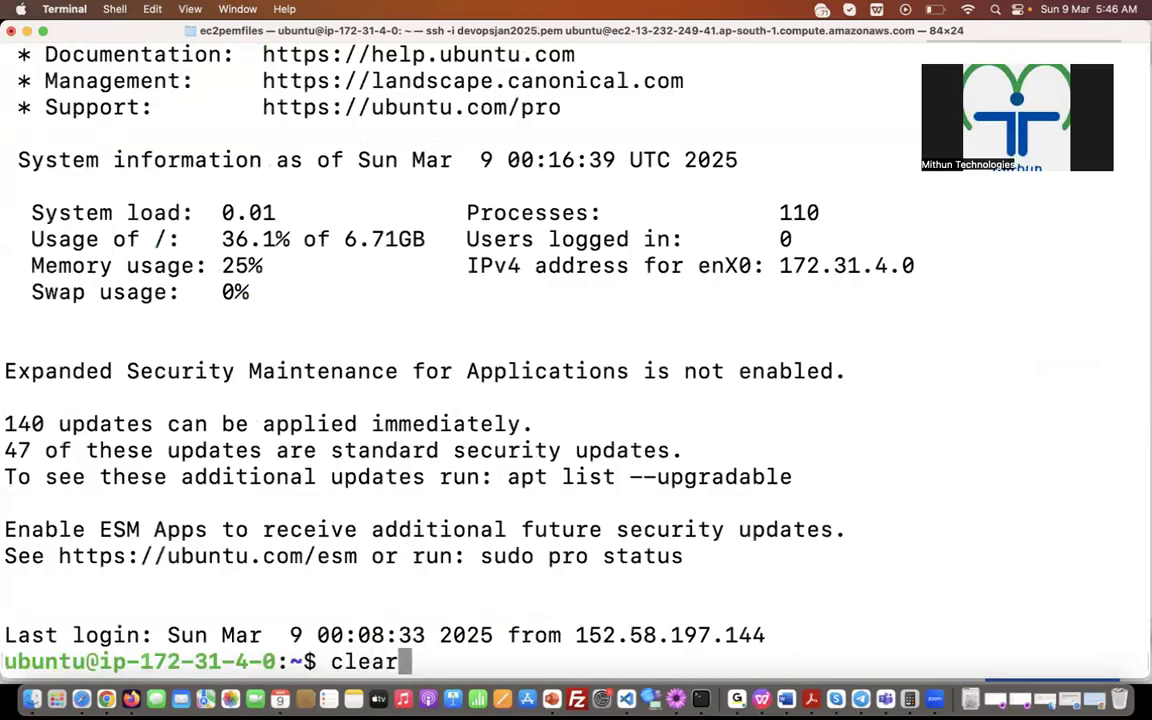
{"action": "key", "text": "Return"}
Step: Verify the ubuntu user's access to the Docker daemon by running docker ps and docker info without sudo
{"action": "type", "text": "docker ps"}
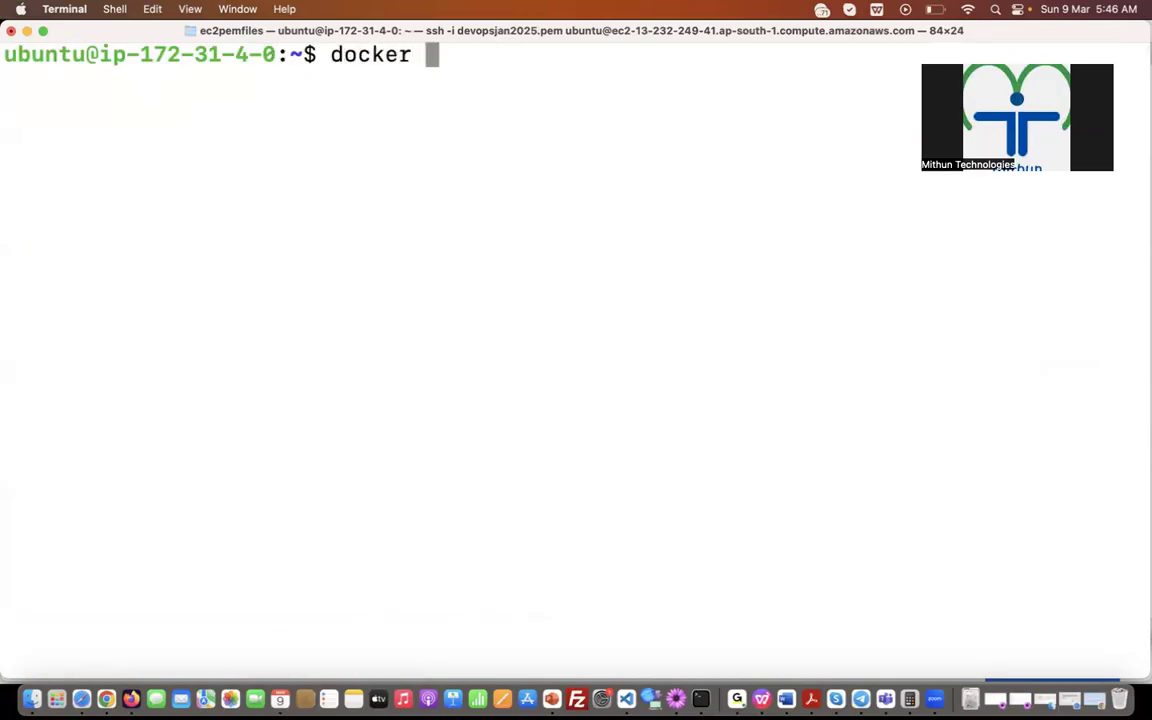
{"action": "key", "text": "Return"}
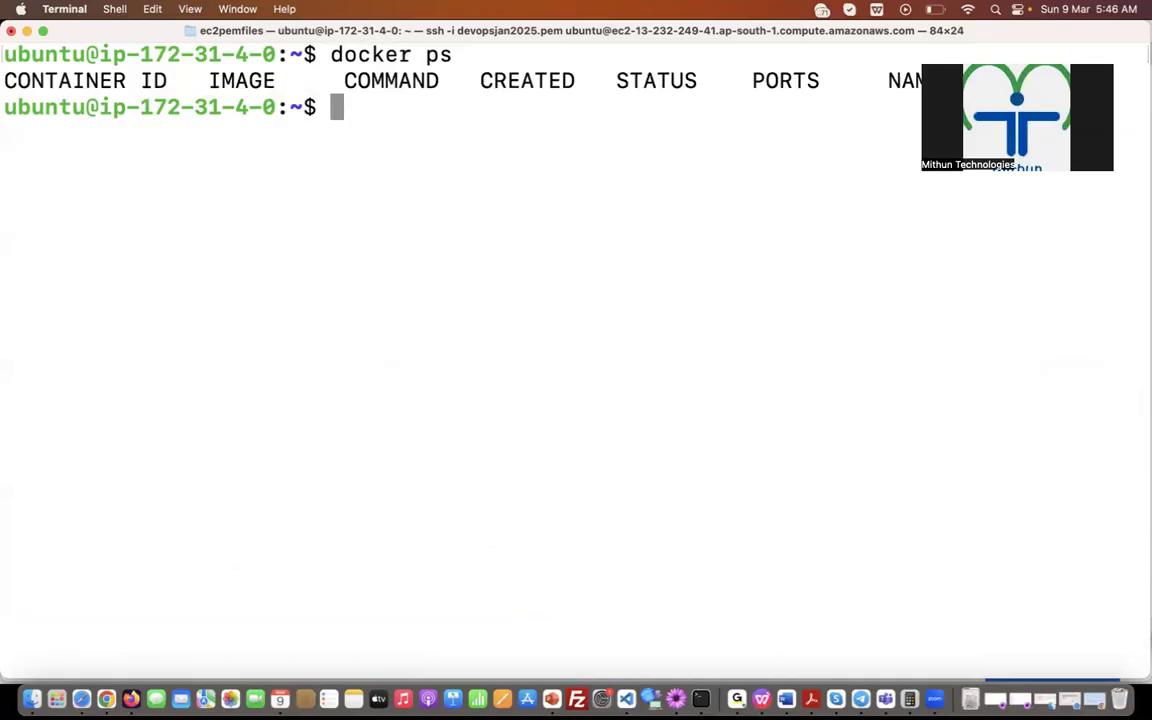
{"action": "type", "text": "docker i"}
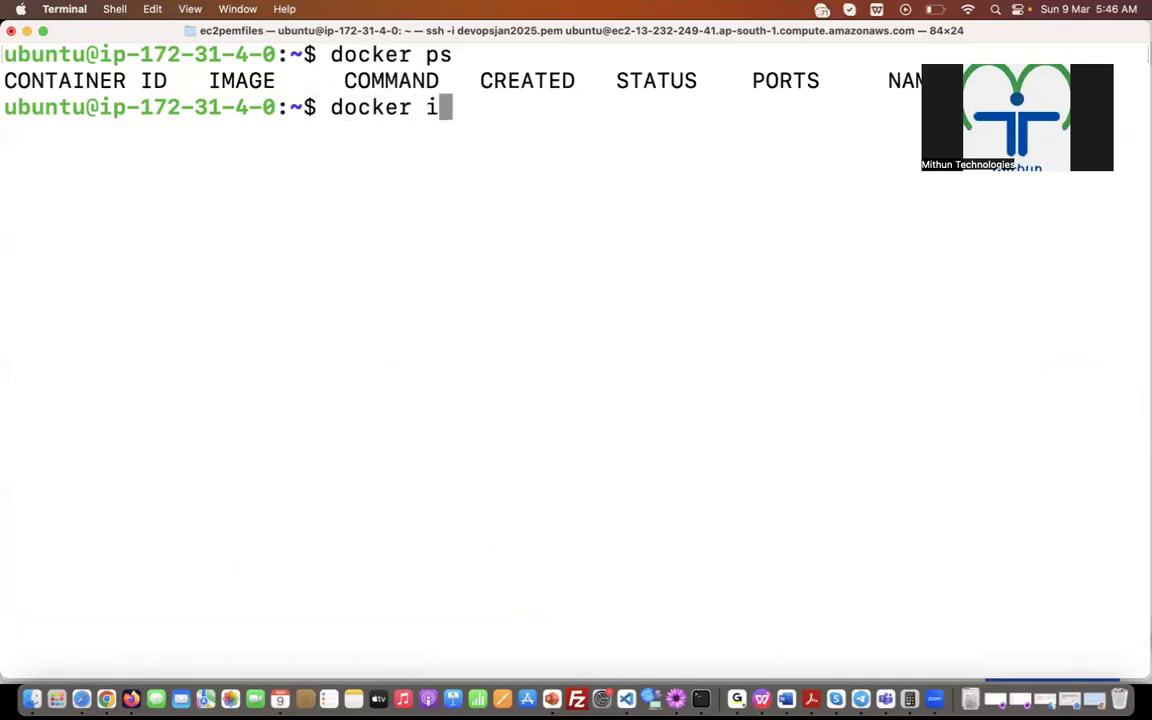
{"action": "type", "text": "nfo"}
{"action": "key", "text": "Return"}
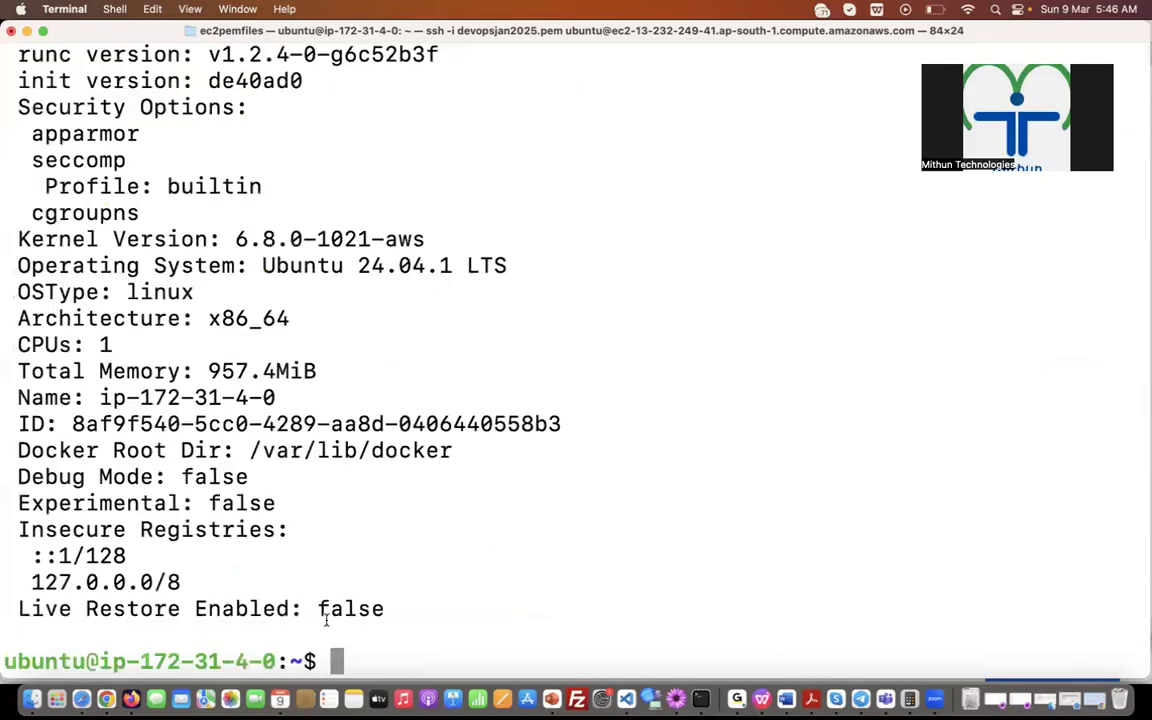